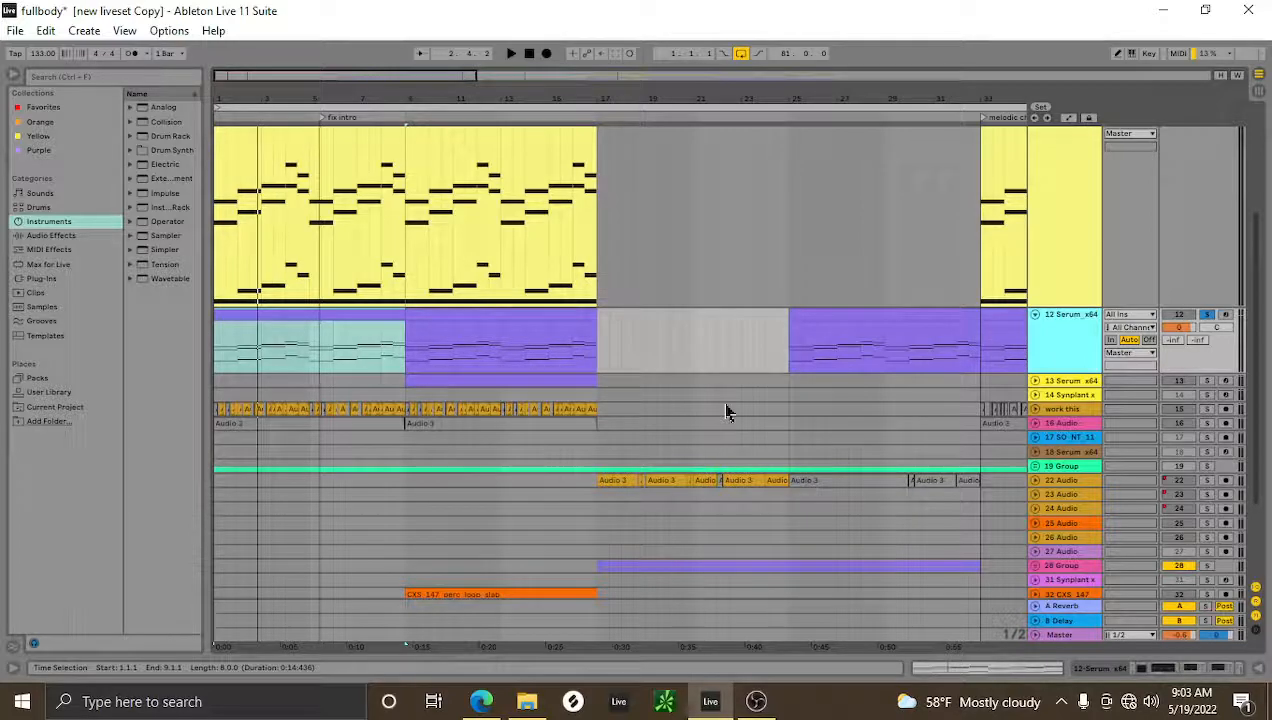
Play the opening section, leaving only the 11 Synplant track soloed, and show that track's device chain.
scroll(658, 238, "up", 3)
mouse_move(467, 86)
left_mouse_down()
mouse_move(476, 103)
mouse_move(451, 96)
left_mouse_up()
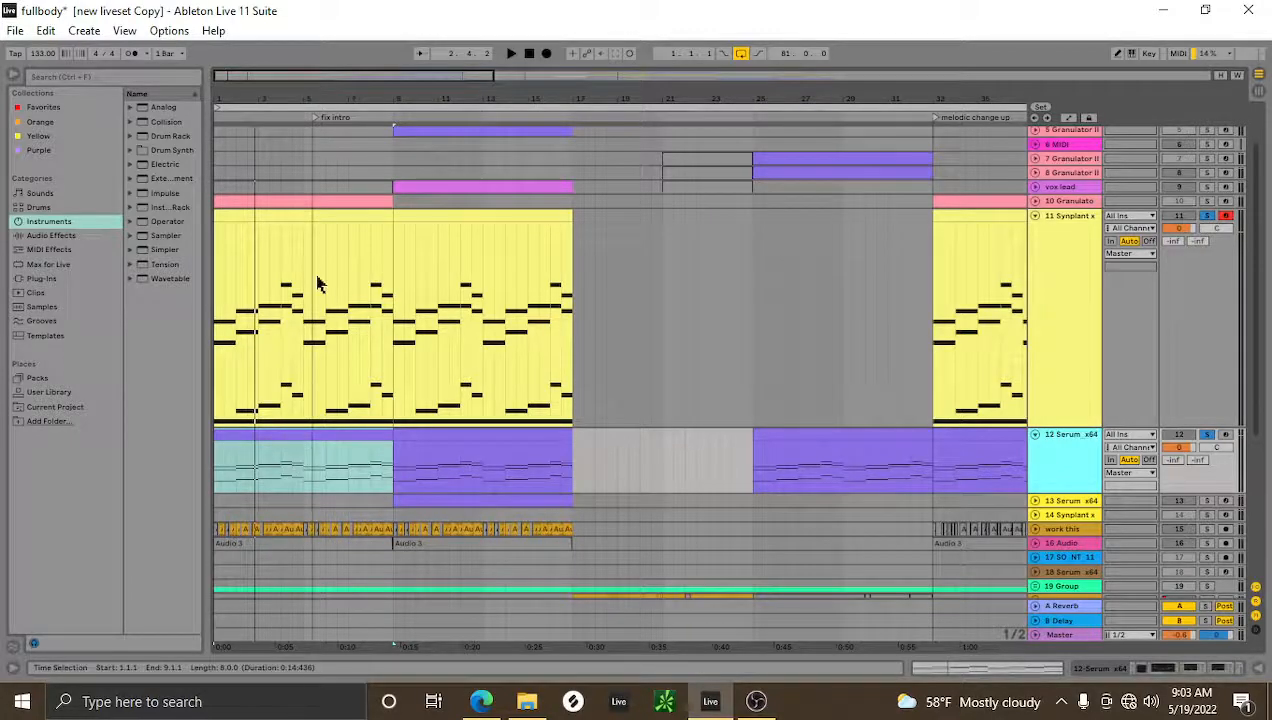
key("space")
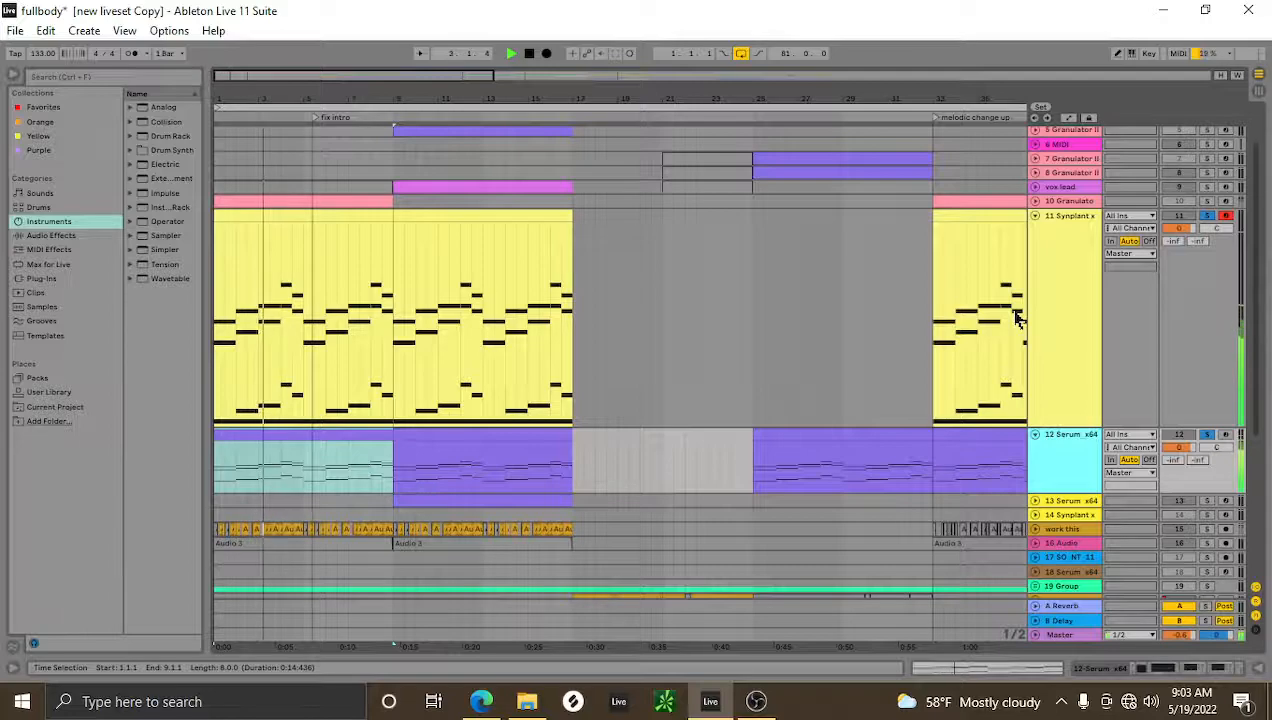
left_click(1208, 222)
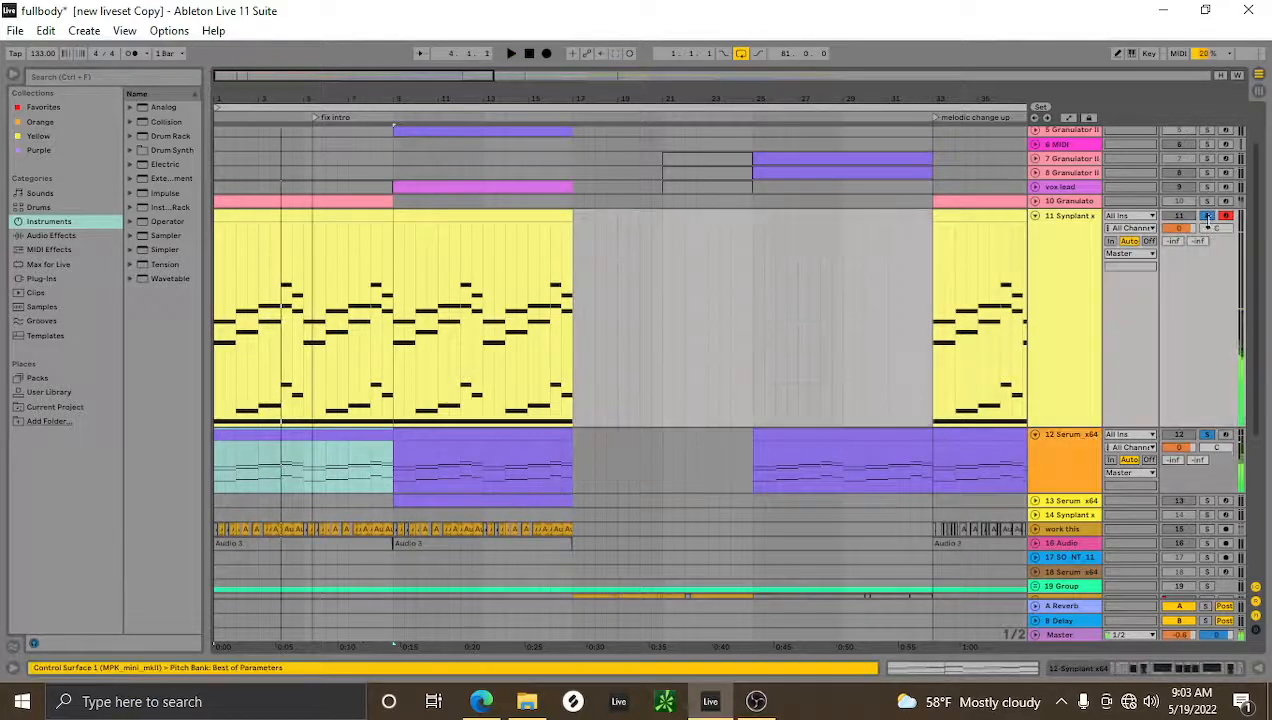
double_click(1070, 355)
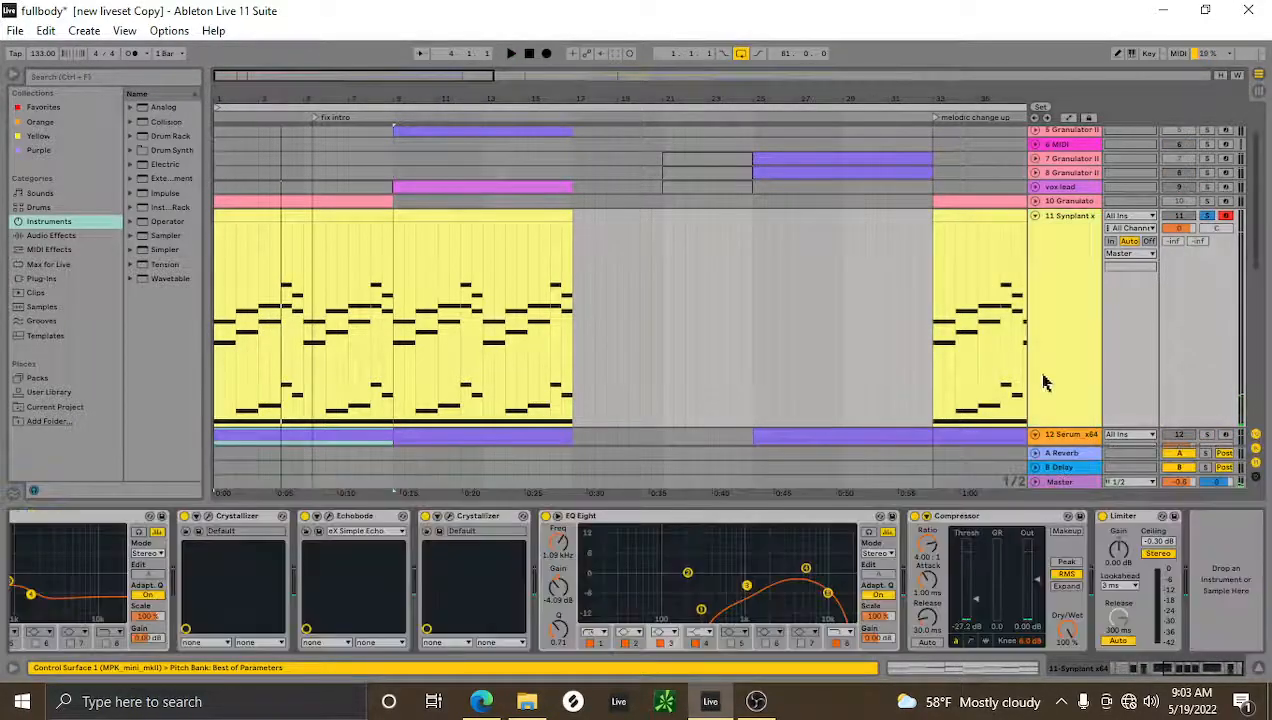
View the first Crystallizer's settings on the Synplant track and switch the second Crystallizer off and on during playback to compare the sound.
left_click(208, 517)
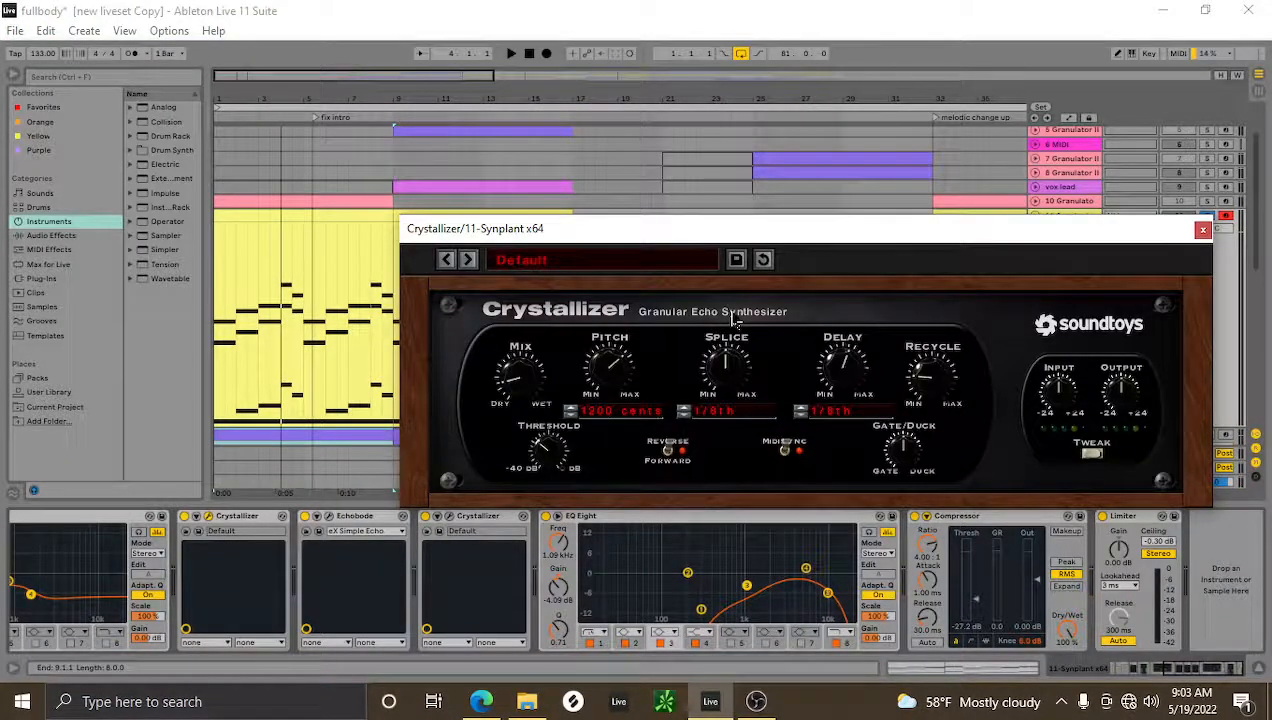
left_click(241, 519)
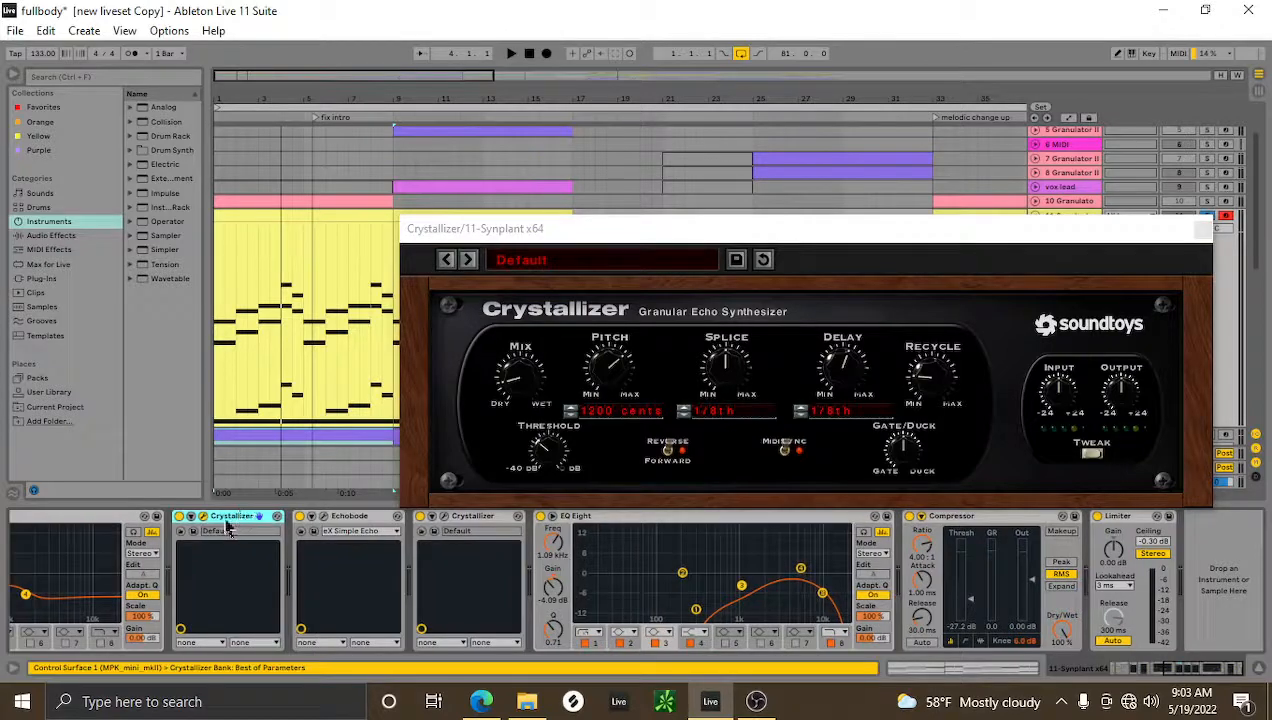
key("space")
left_click(420, 517)
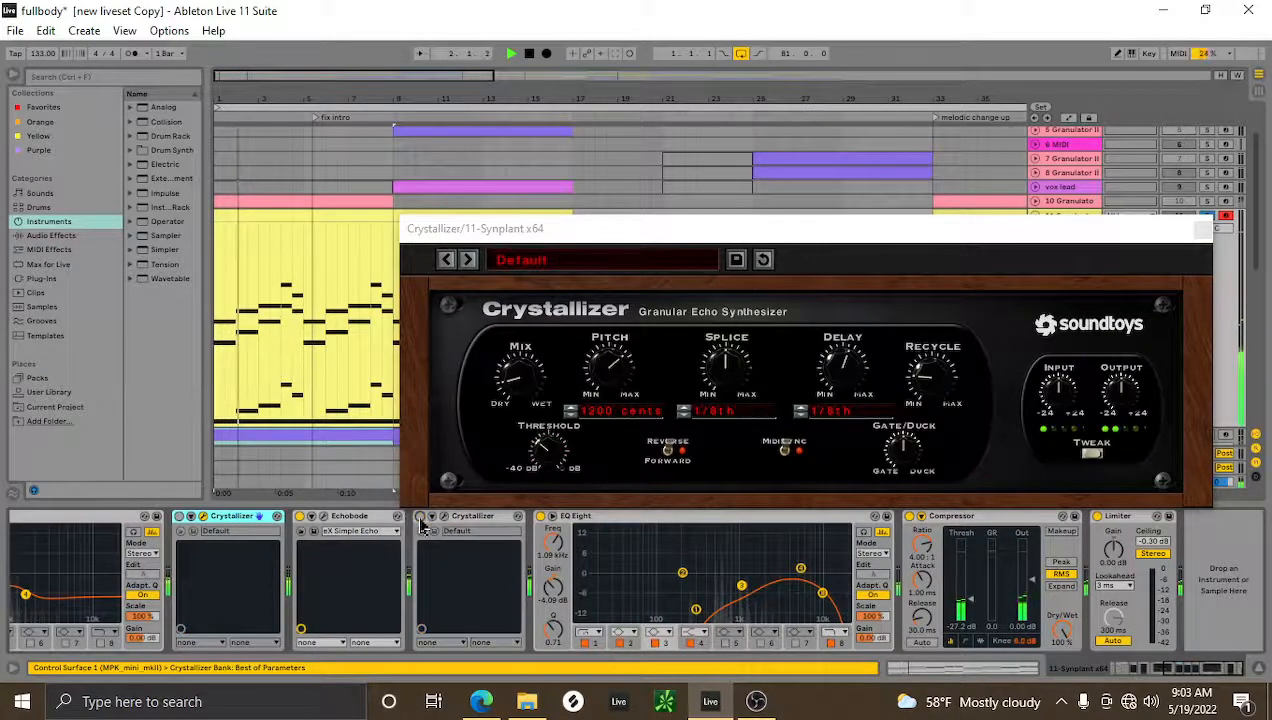
left_click(1202, 230)
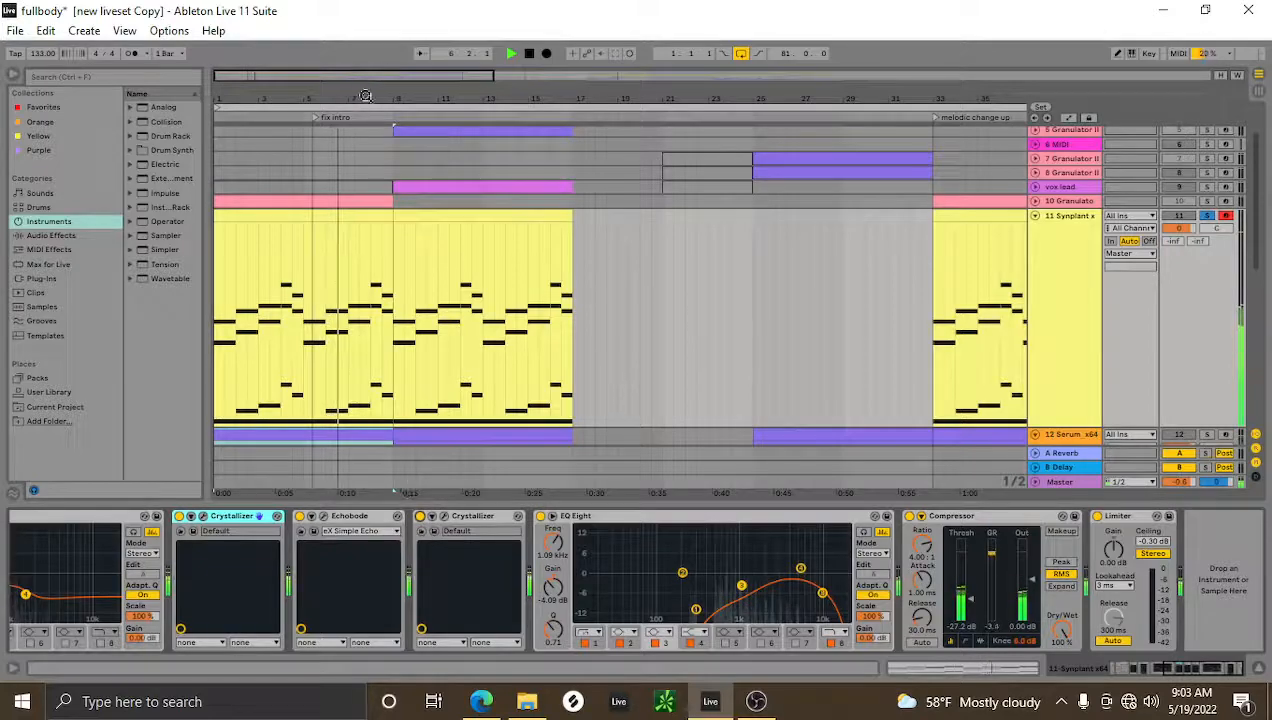
Stop playback, view the Echobode's eX Simple Echo settings and switch the effect off and back on.
left_click(440, 108)
left_click_drag(359, 98, 445, 138)
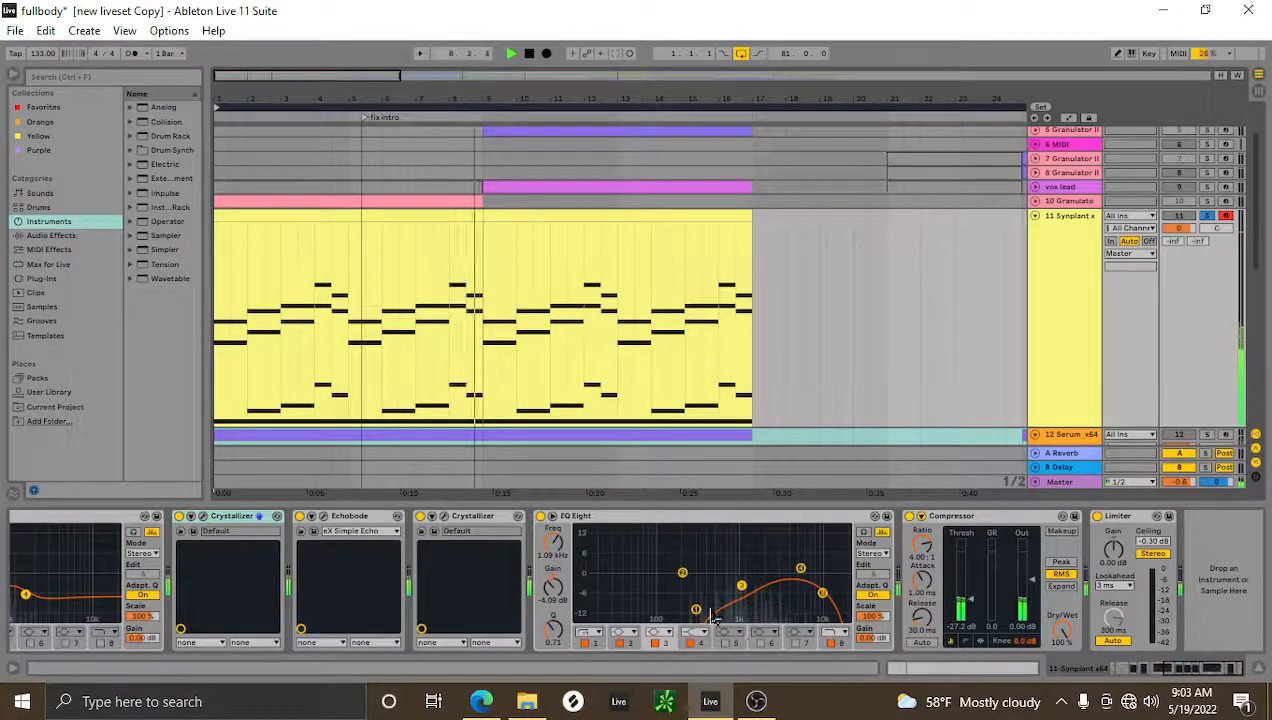
key("space")
left_click(324, 518)
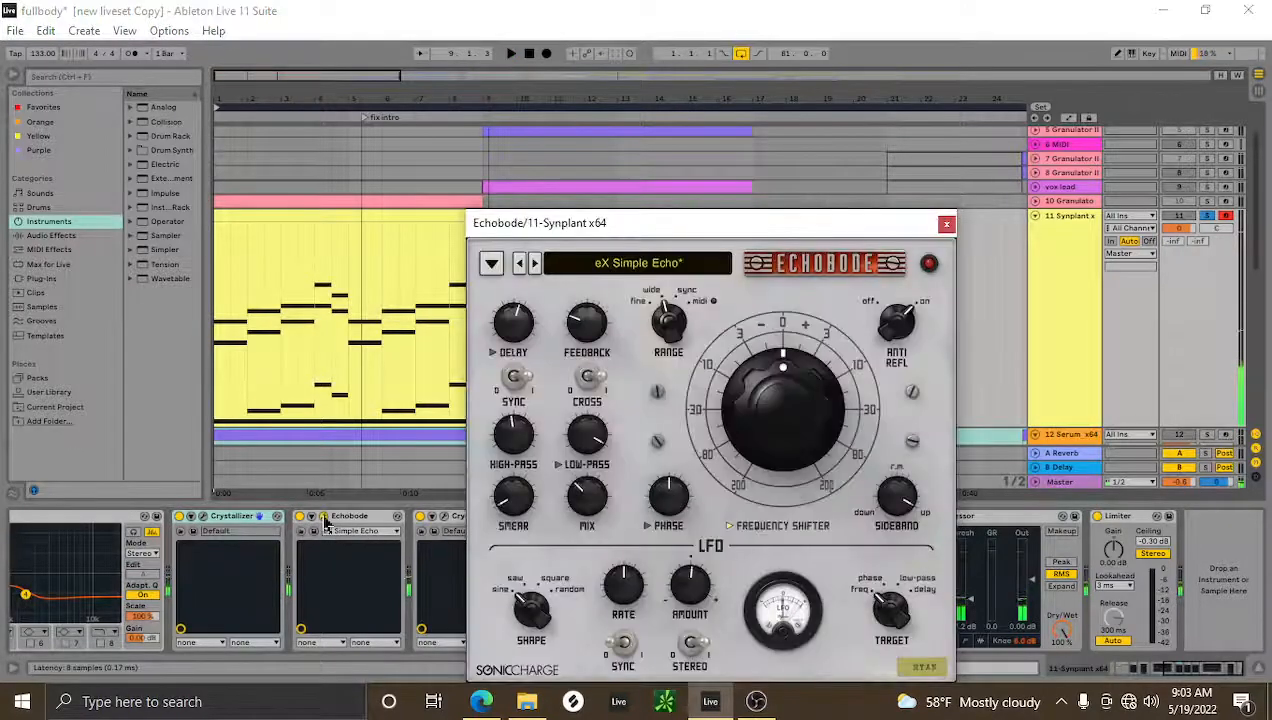
left_click(301, 519)
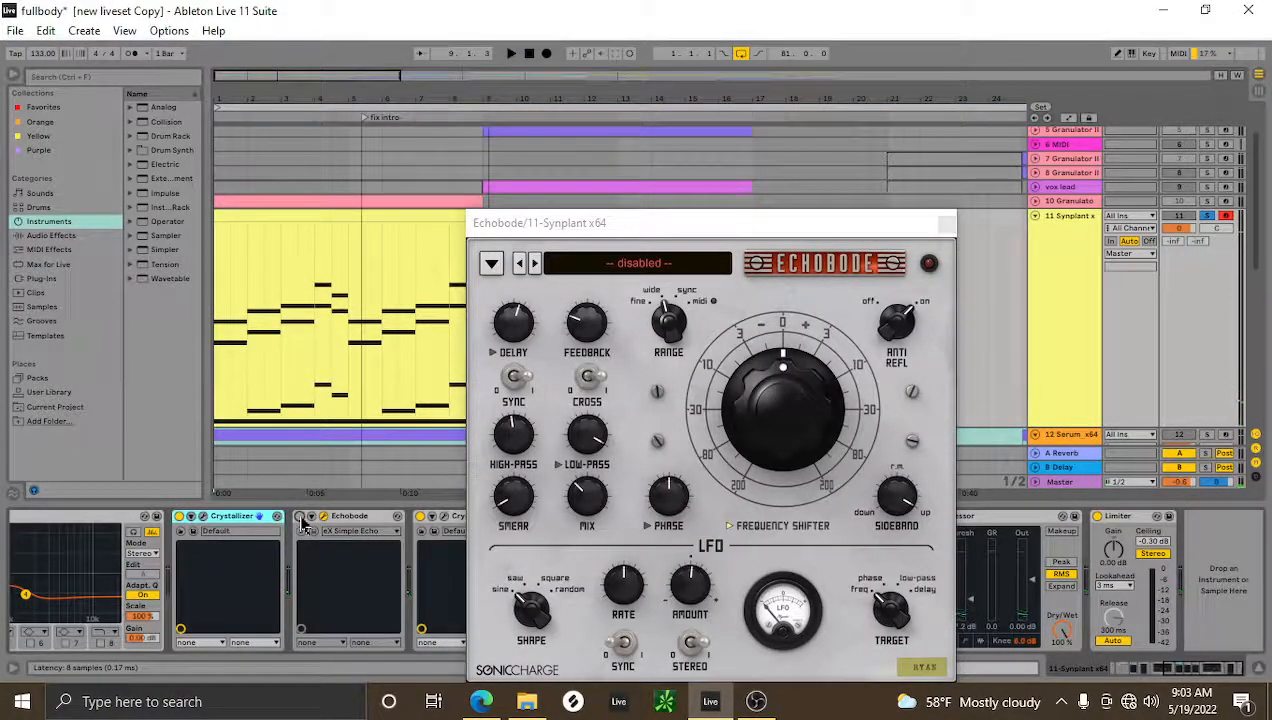
left_click(301, 519)
left_click(946, 222)
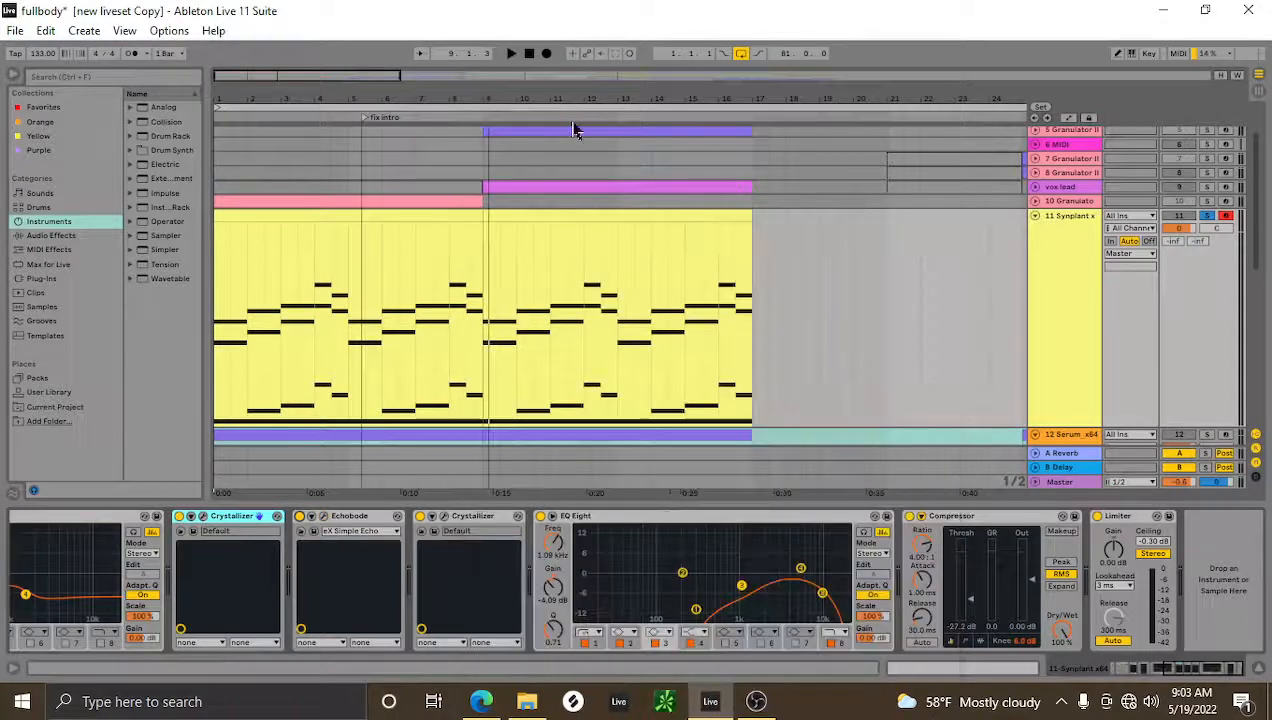
Unsolo the 11 Synplant track and play the full arrangement from bar 9.
left_click_drag(580, 91, 1181, 252)
scroll(852, 247, "down", 3)
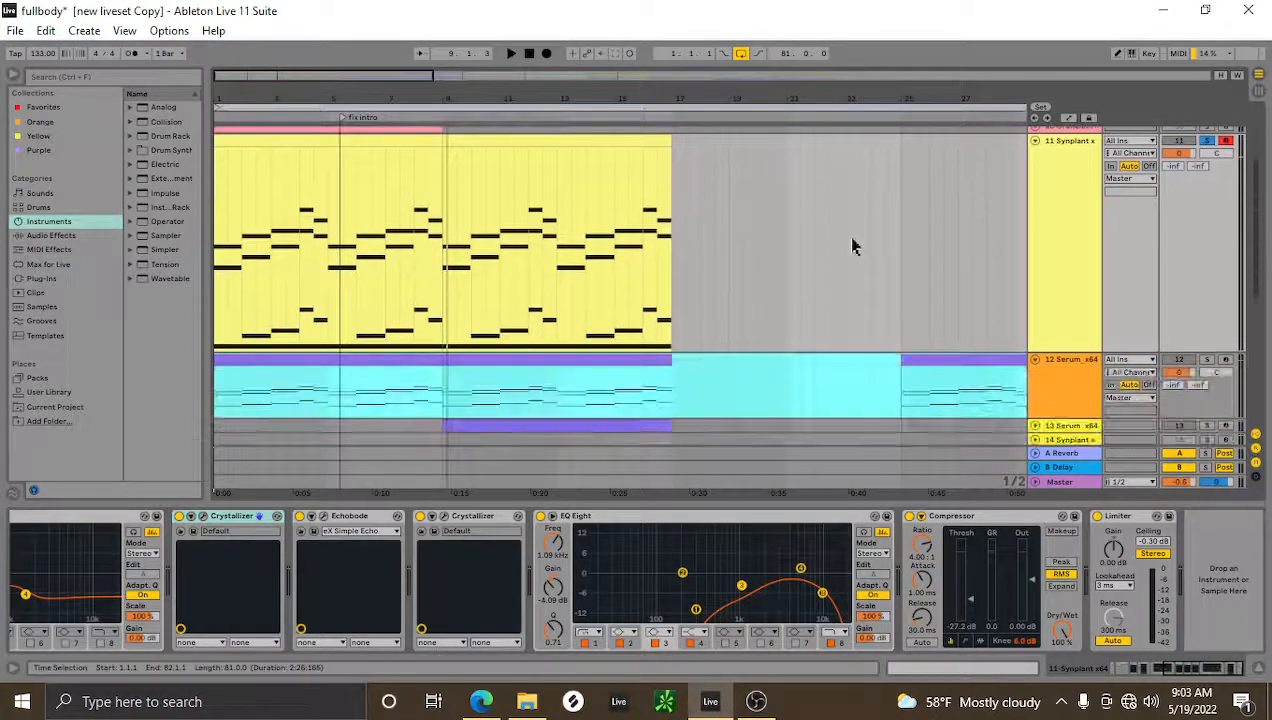
left_click_drag(620, 98, 975, 115)
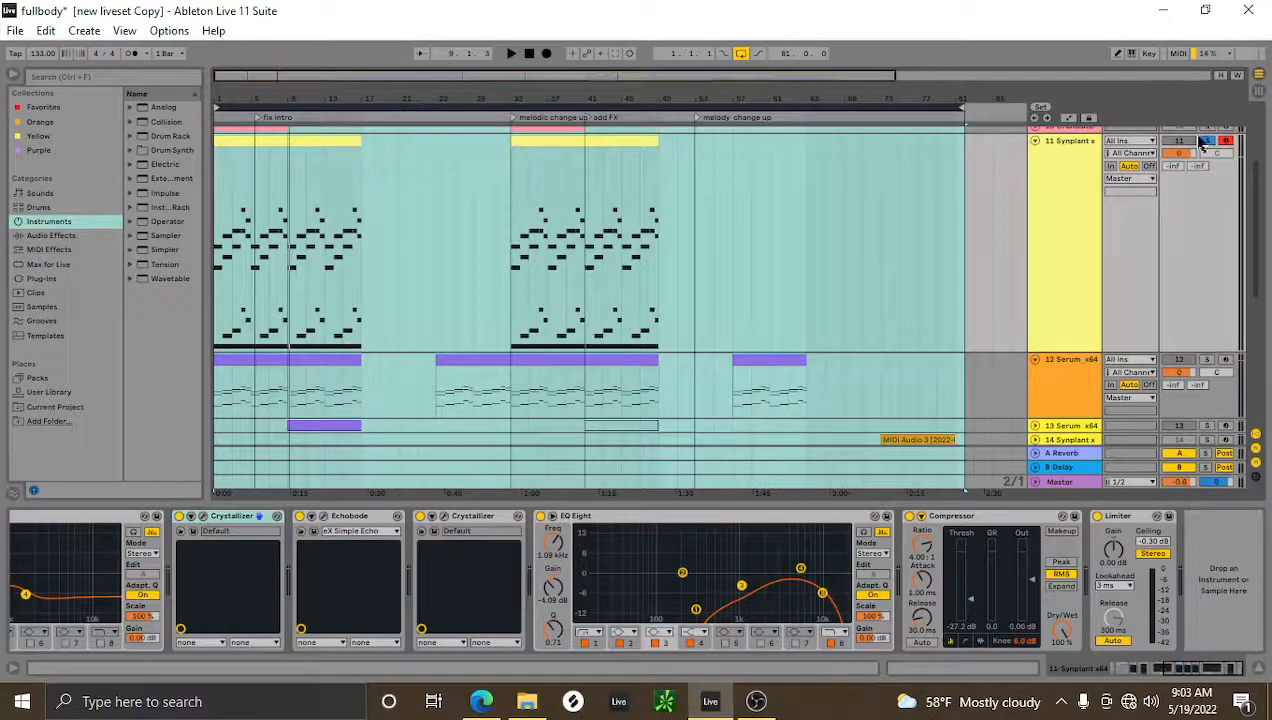
scroll(256, 355, "down", 2)
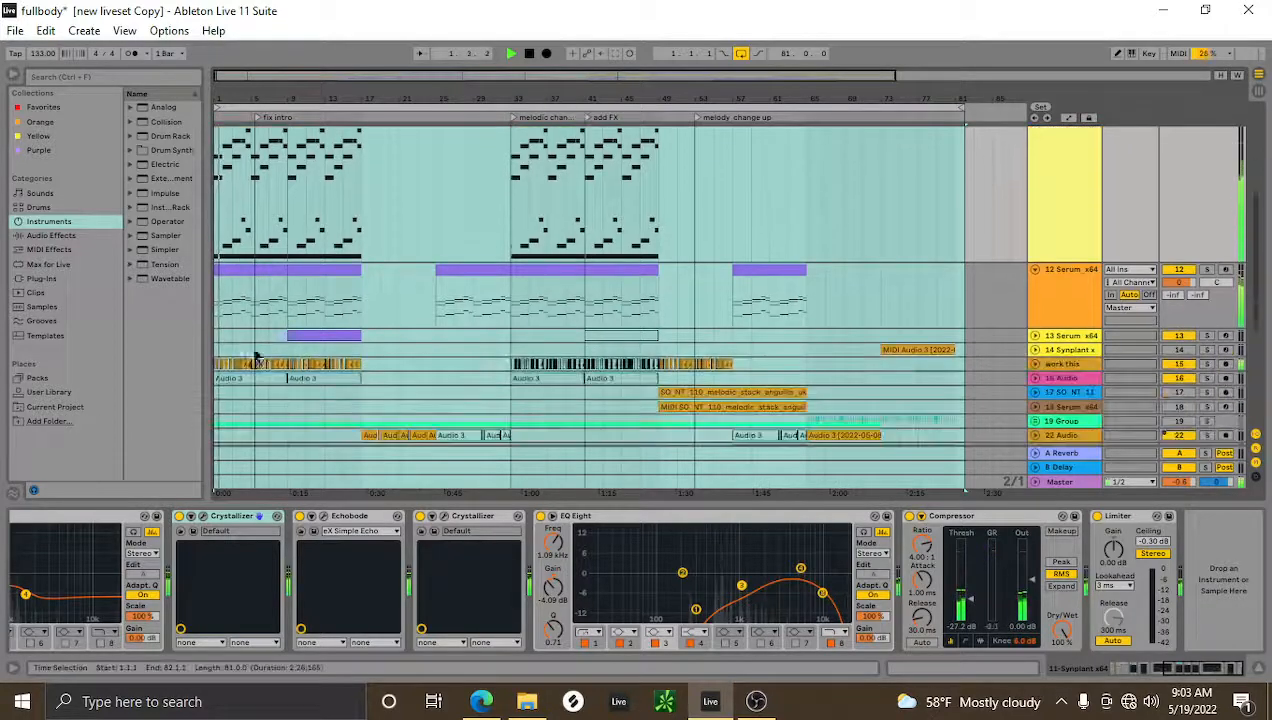
key("ctrl+a")
left_click(286, 312)
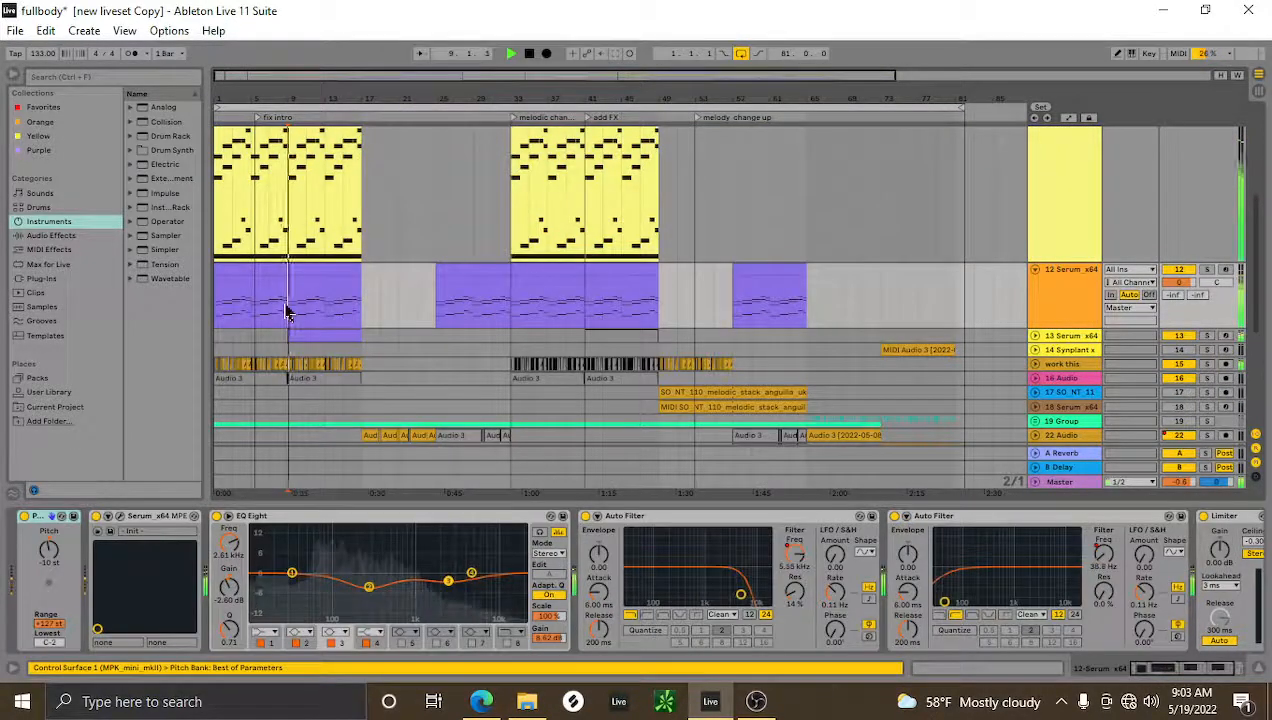
key("space")
key("space")
Unfold the vox lead track and set the loop range to its active clip from bar 9 to 17.
left_click_drag(290, 99, 312, 135)
scroll(330, 225, "up", 4)
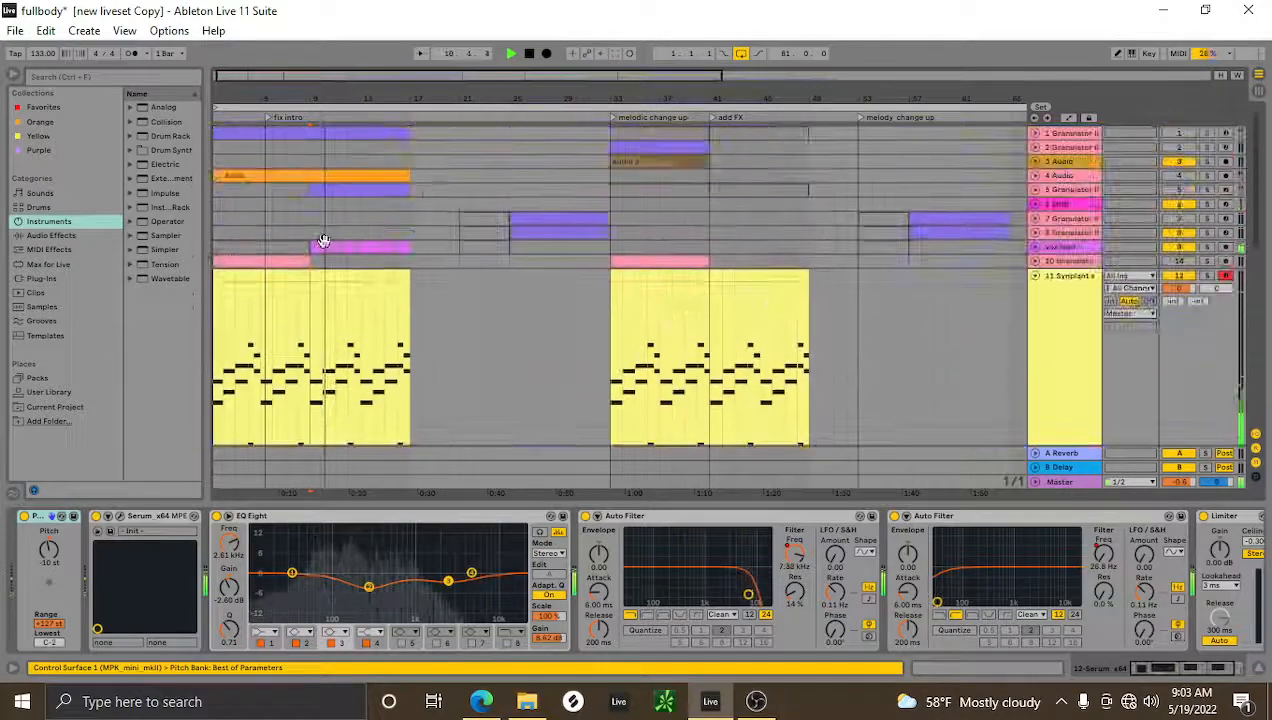
left_click(1036, 247)
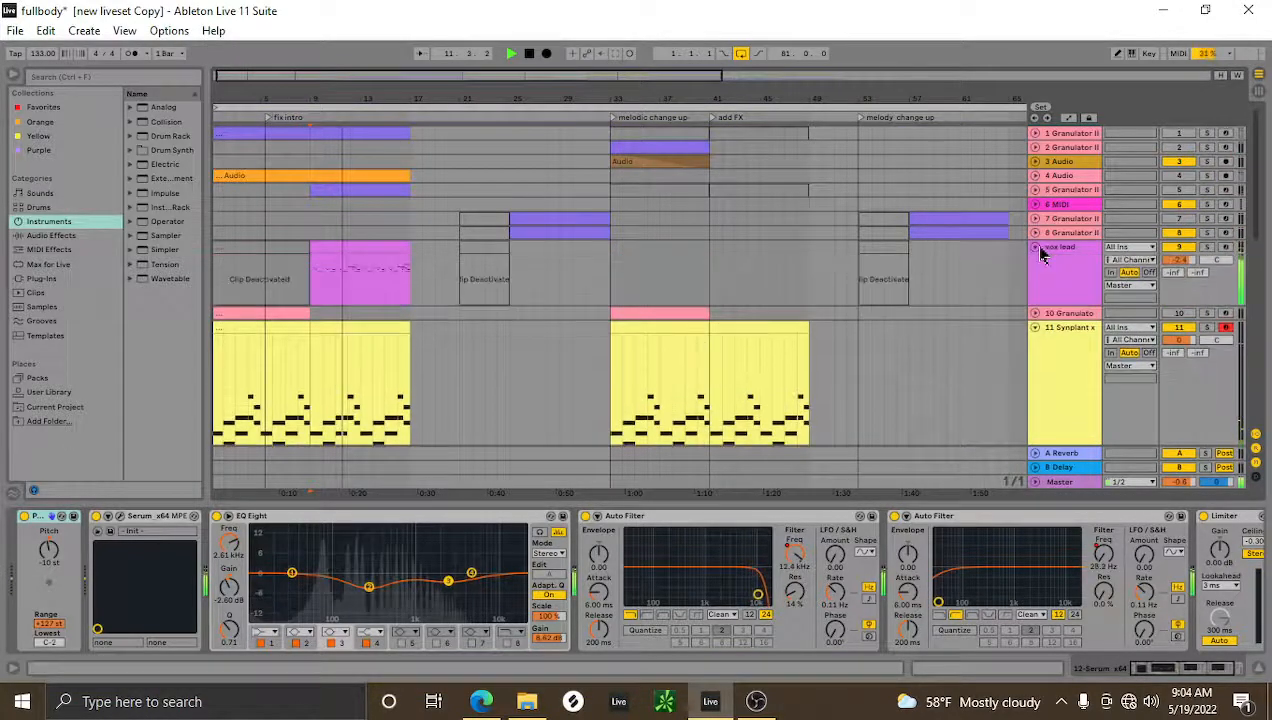
left_click(378, 249)
key("ctrl+l")
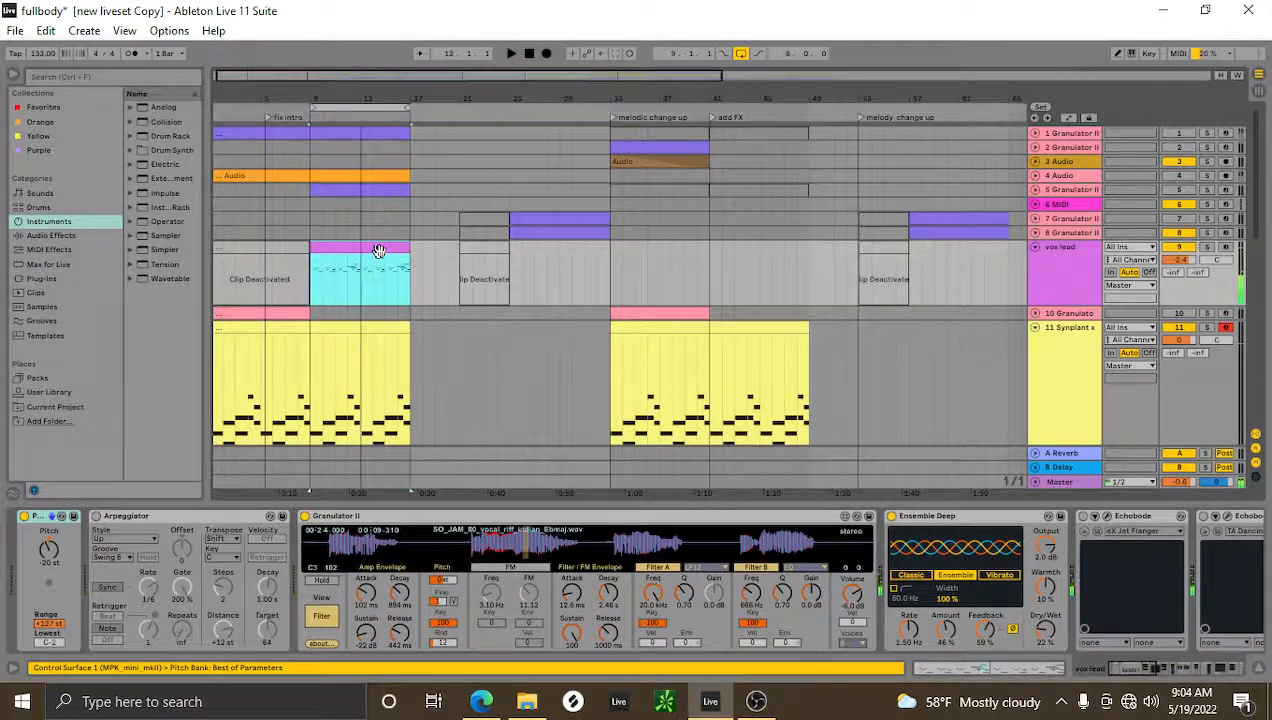
Solo the vox lead track and play its clip with the metronome on while examining its notes in an enlarged MIDI editor.
left_click_drag(327, 93, 485, 94)
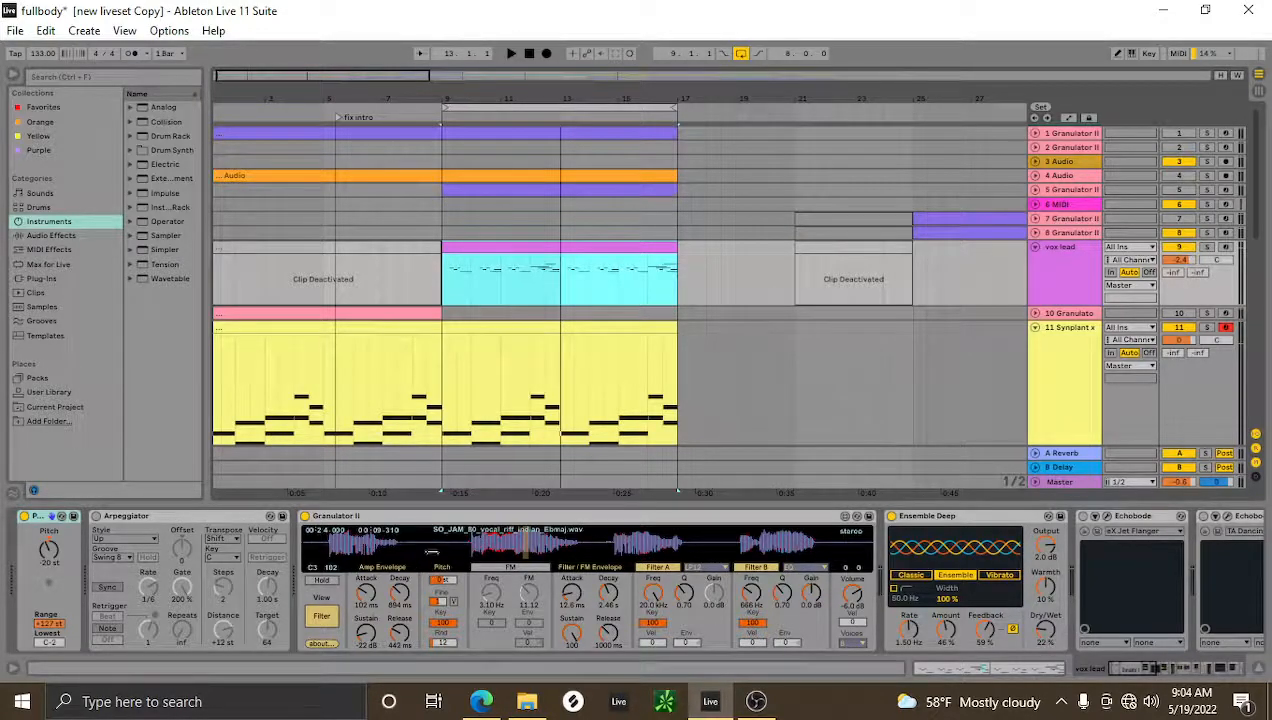
left_click(1208, 247)
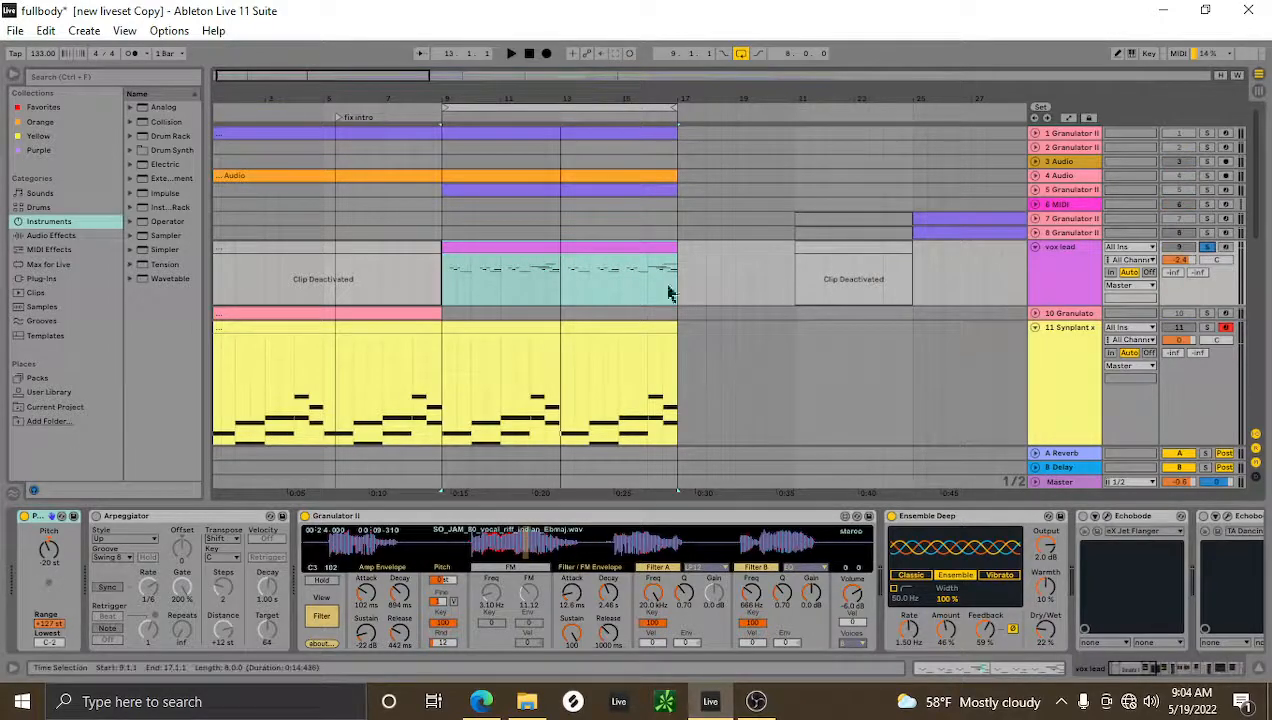
double_click(585, 258)
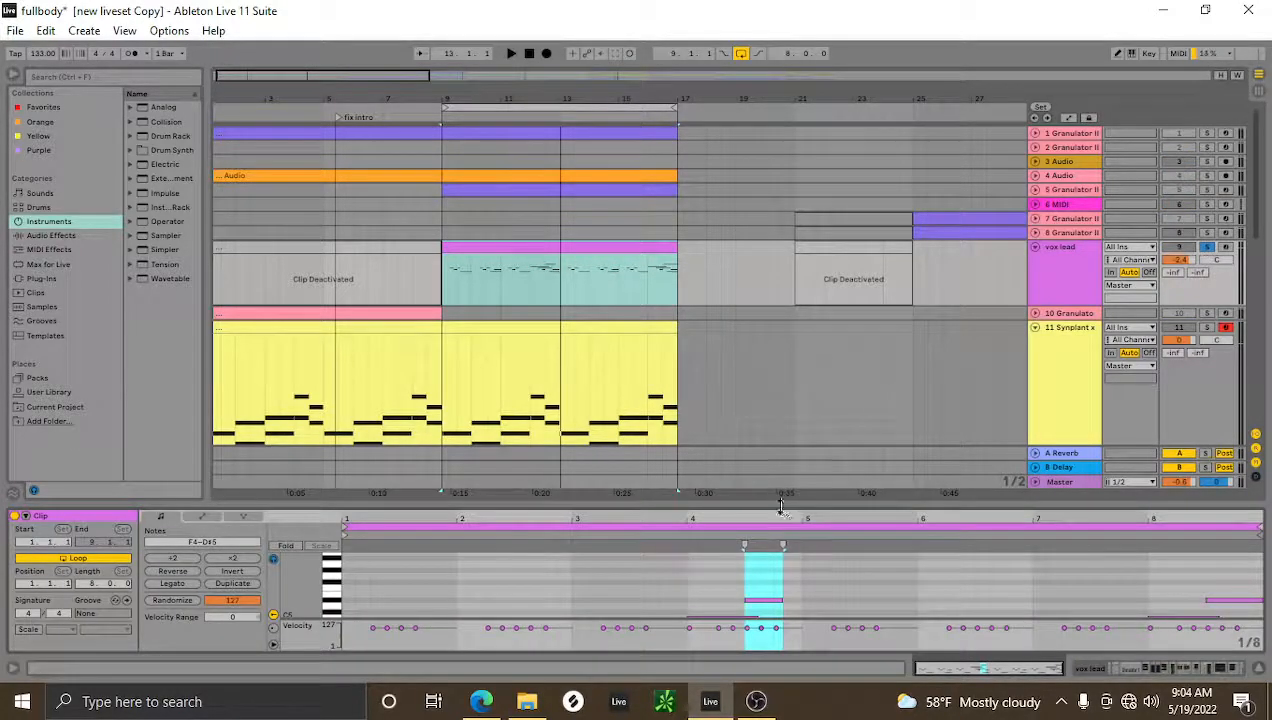
left_click_drag(786, 507, 730, 117)
key("space")
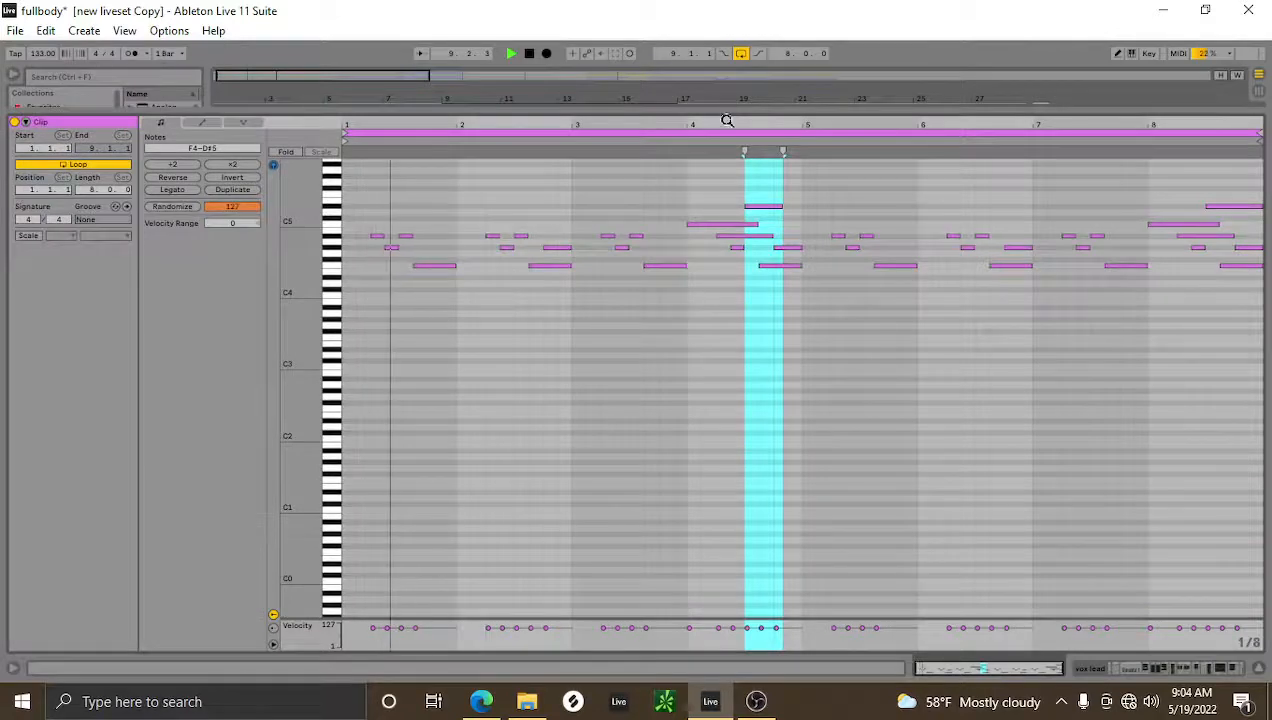
left_click(133, 54)
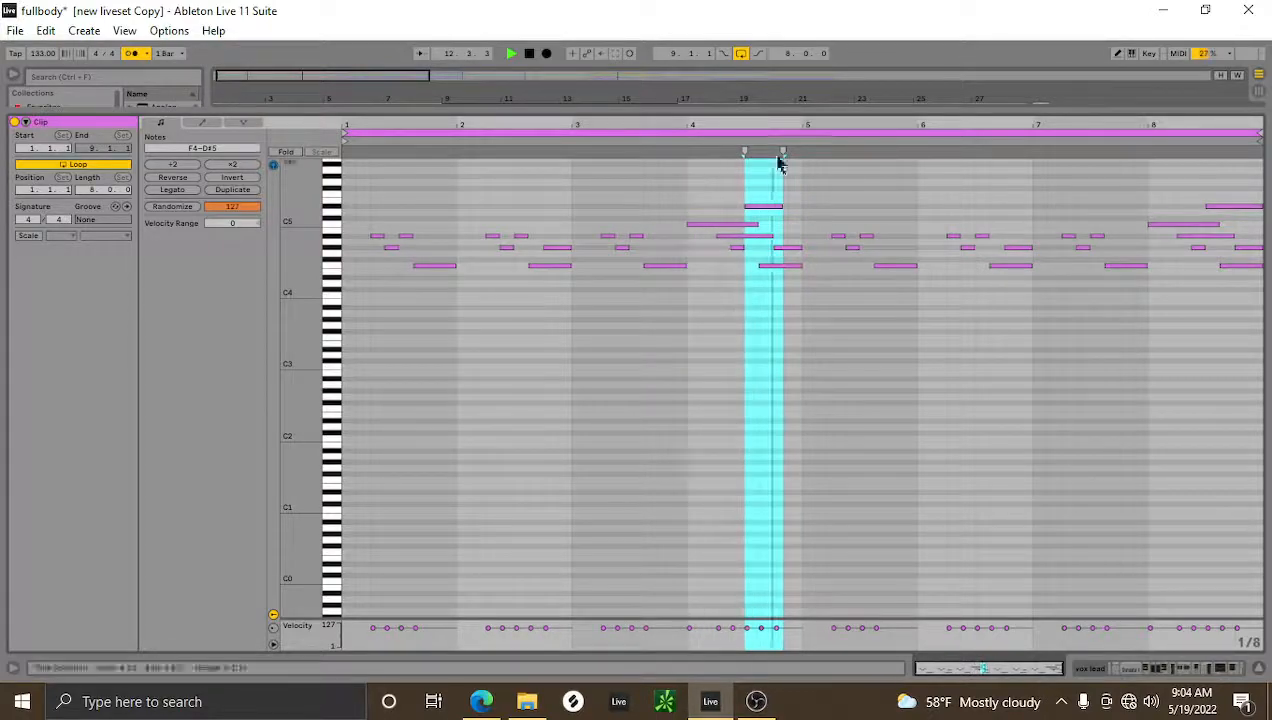
left_click_drag(784, 110, 790, 597)
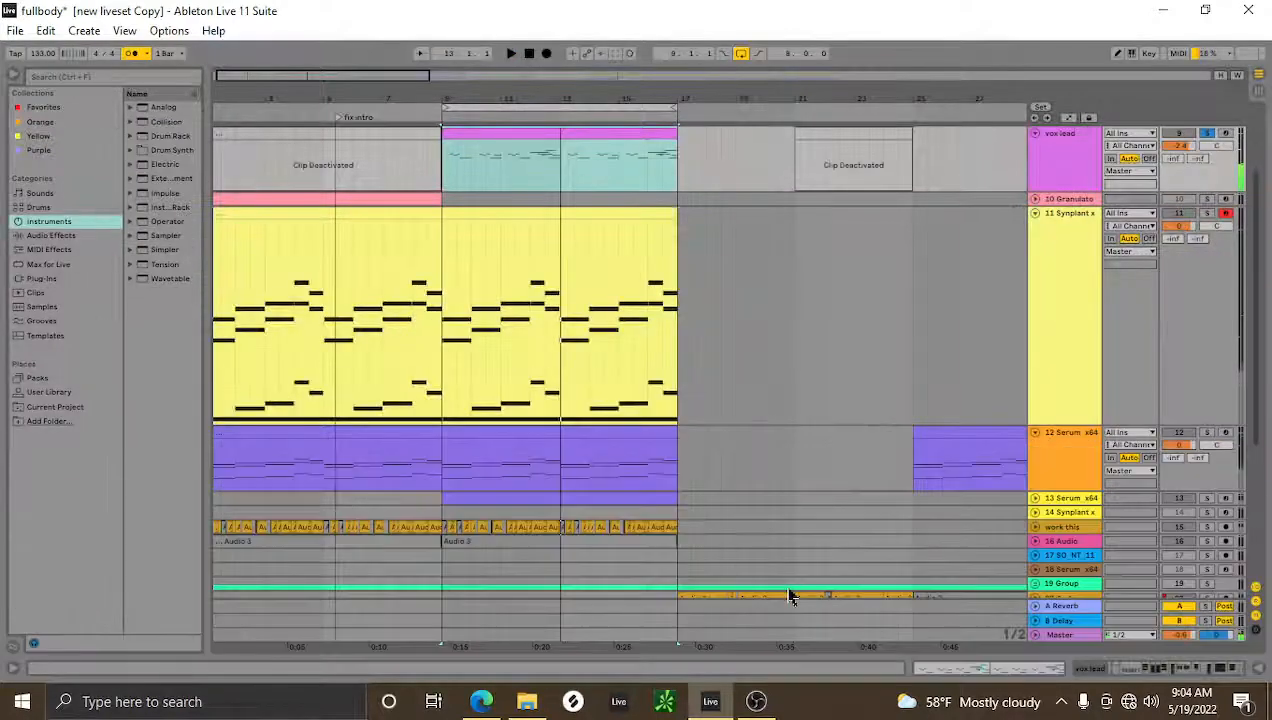
Show the vox lead track's device chain and examine its Arpeggiator, Granulator II and Ensemble settings.
double_click(1080, 150)
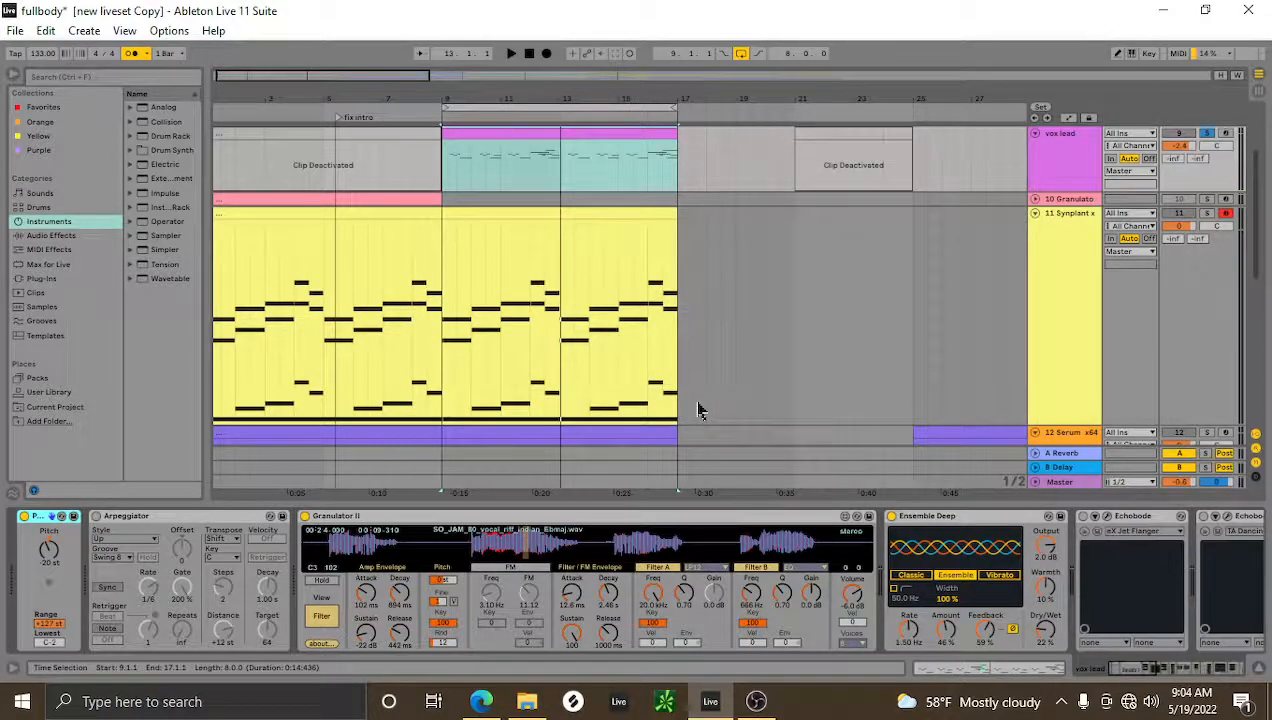
scroll(700, 409, "up", 1)
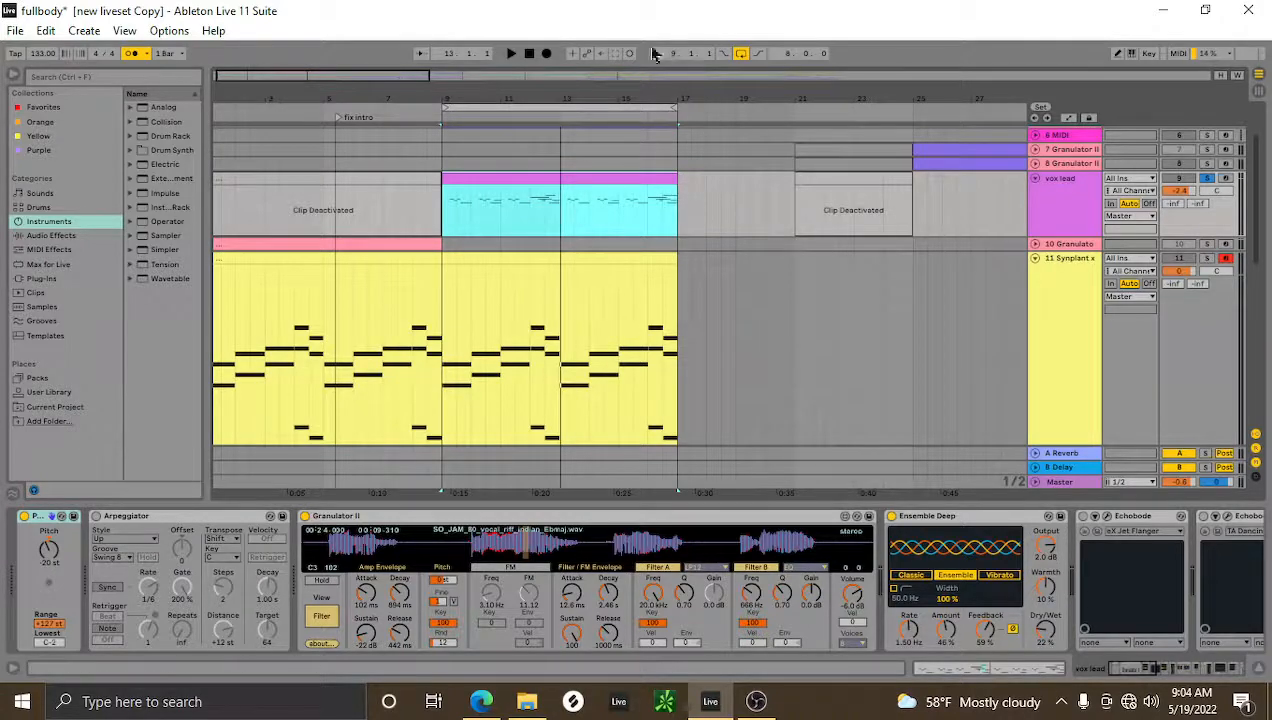
scroll(627, 307, "down", 1)
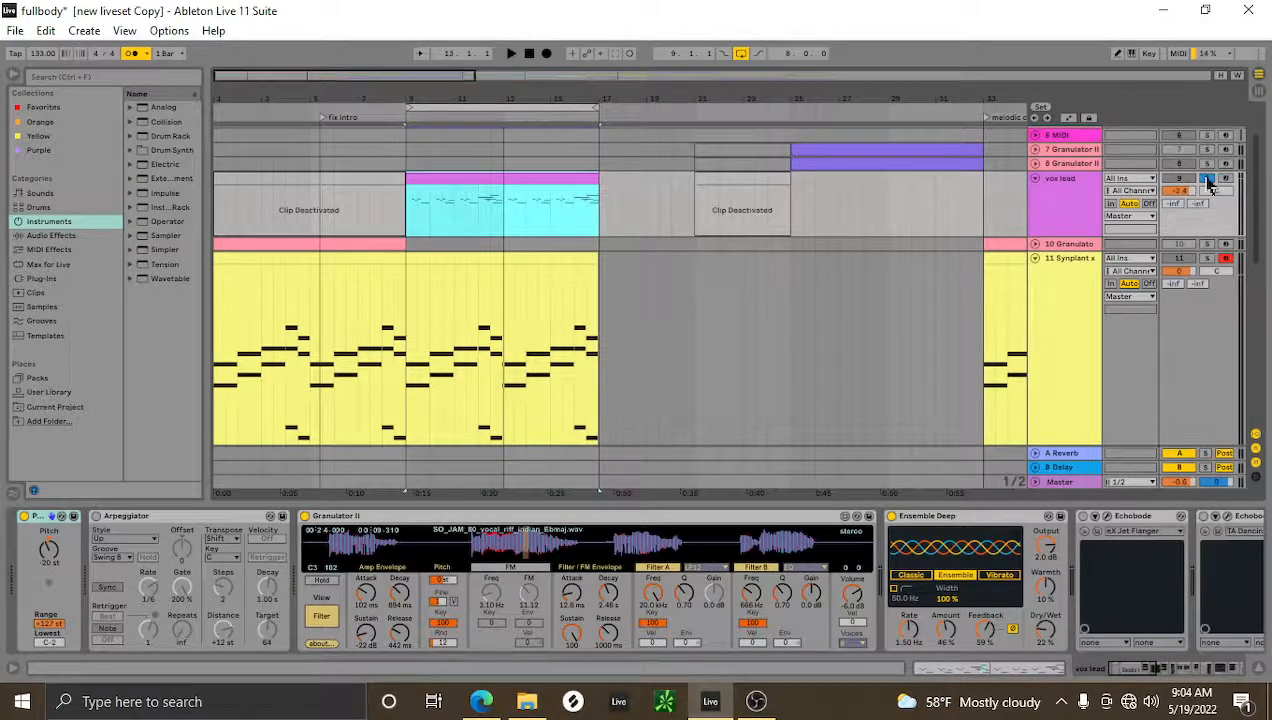
scroll(592, 165, "down", 1)
scroll(603, 182, "up", 3)
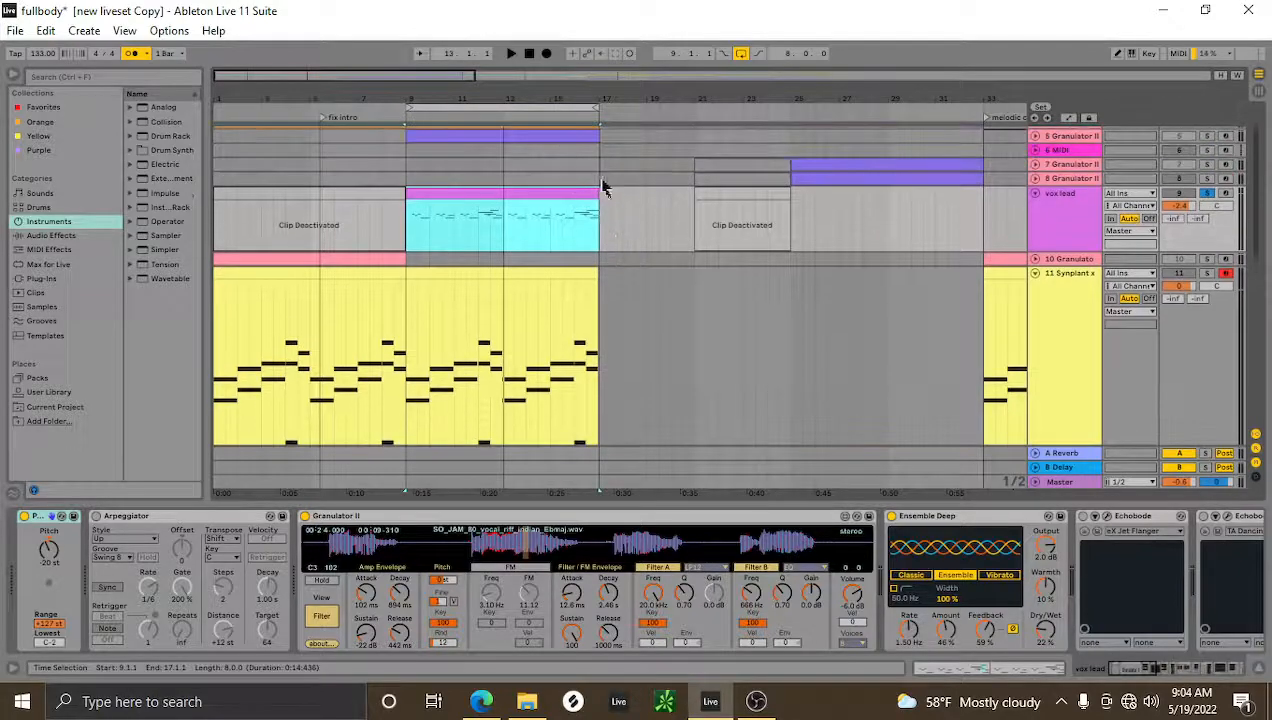
Unsolo the vox lead track and turn off the loop and the metronome.
left_click(1210, 223)
key("space")
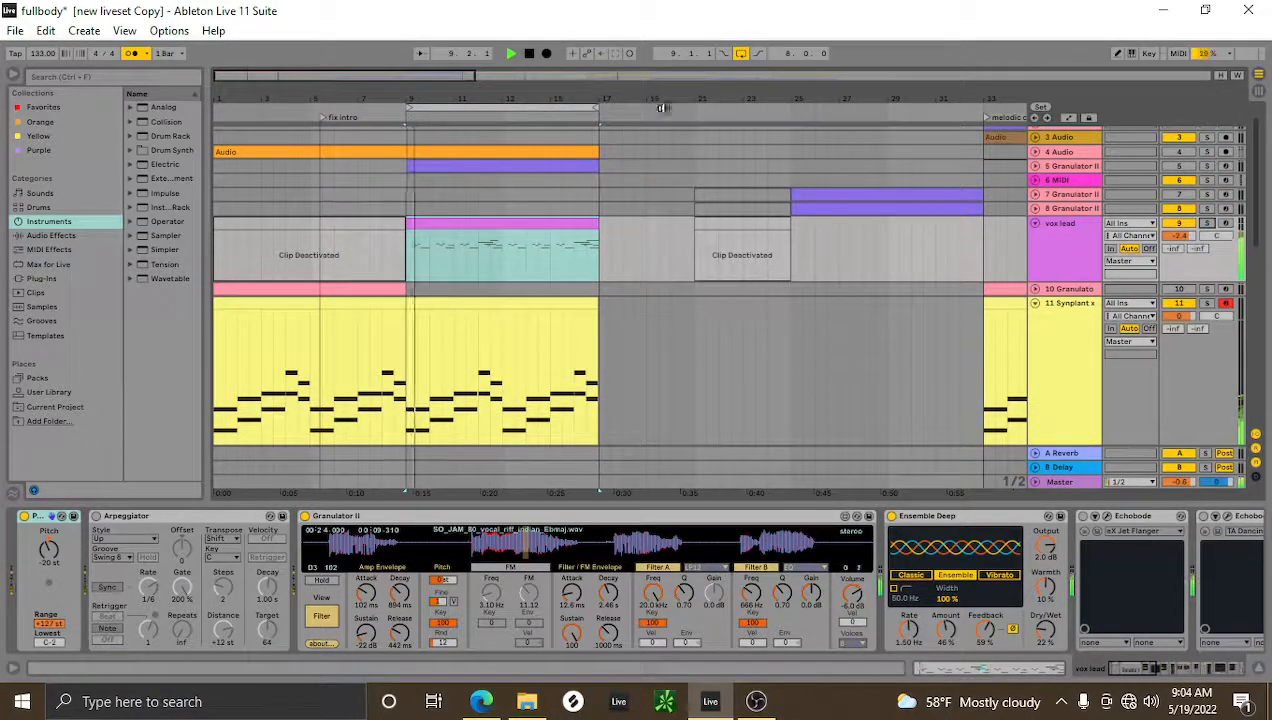
key("space")
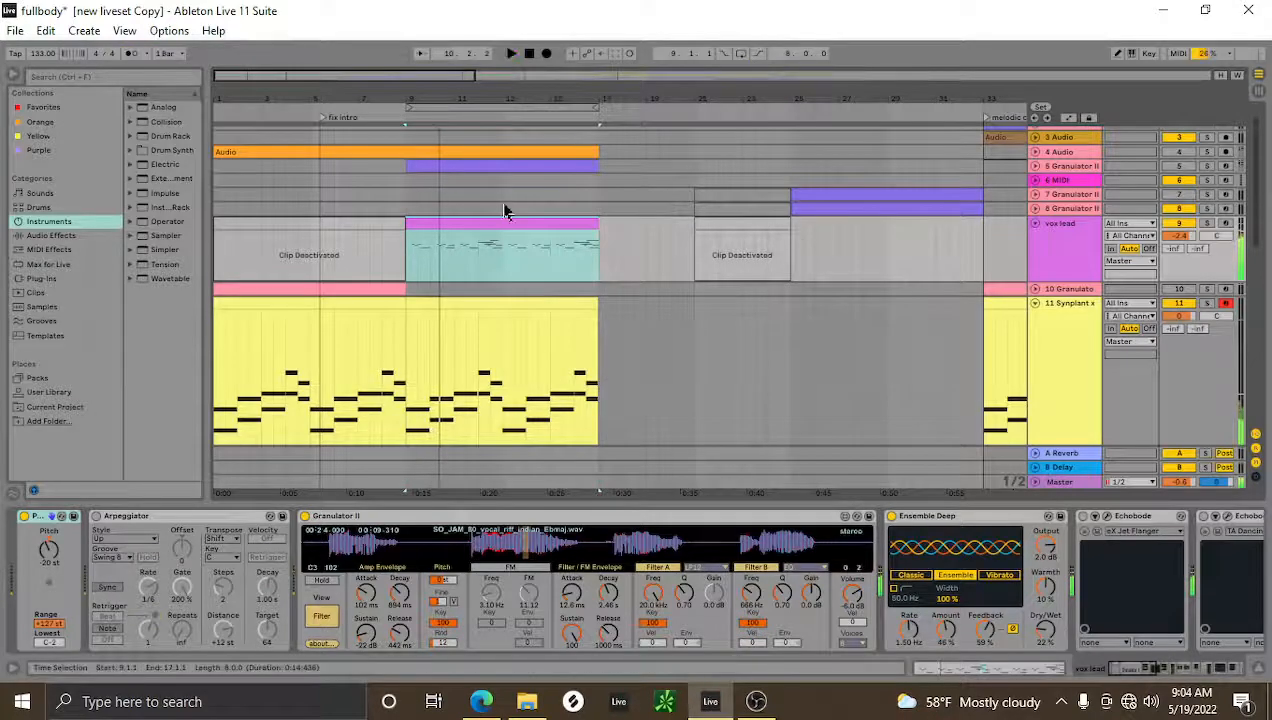
Play the full arrangement through the transition at bar 17 and look over the lower tracks down to 36 Group.
scroll(605, 280, "down", 4)
left_click(576, 250)
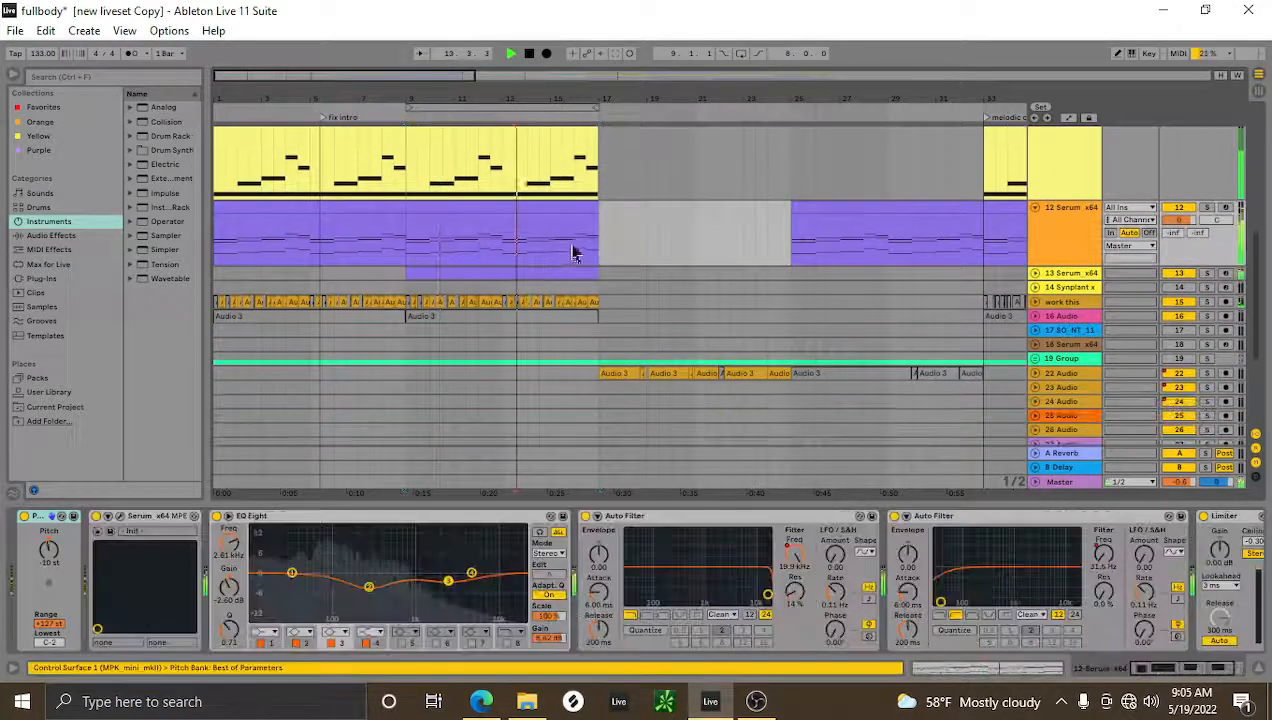
key("space")
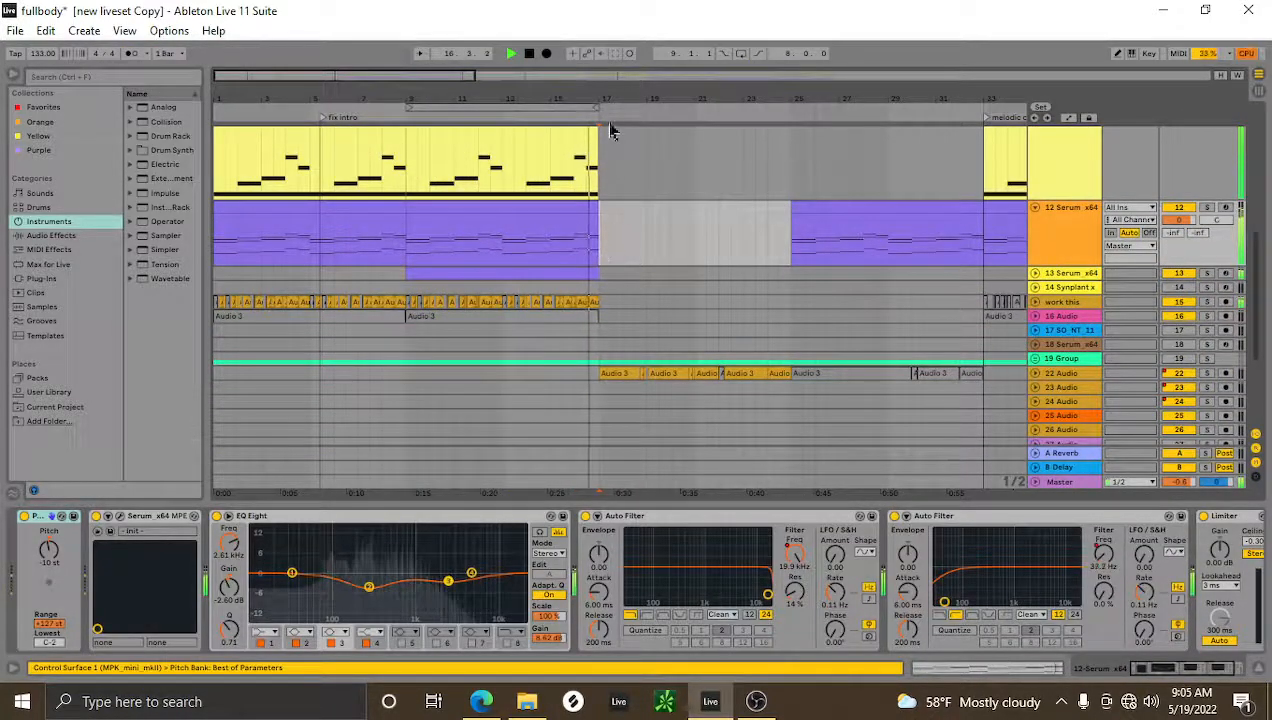
left_click_drag(620, 97, 613, 101)
scroll(562, 247, "down", 3)
left_click(568, 227)
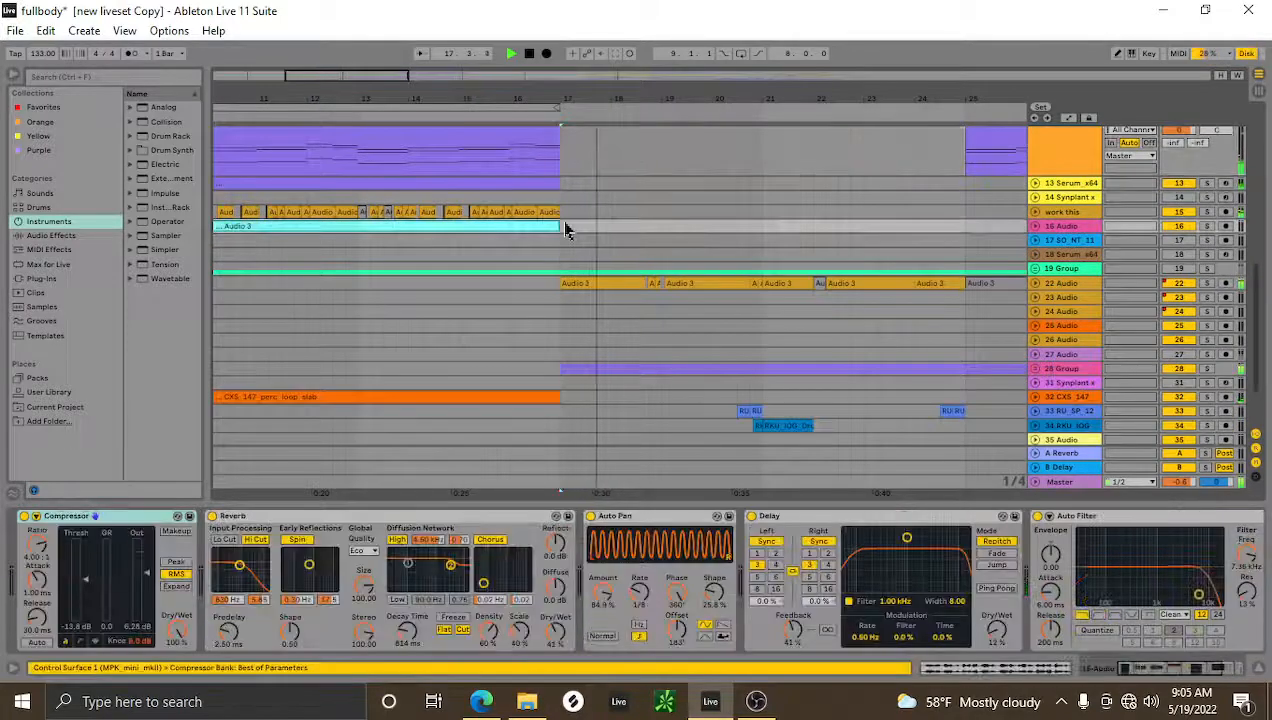
scroll(565, 228, "down", 3)
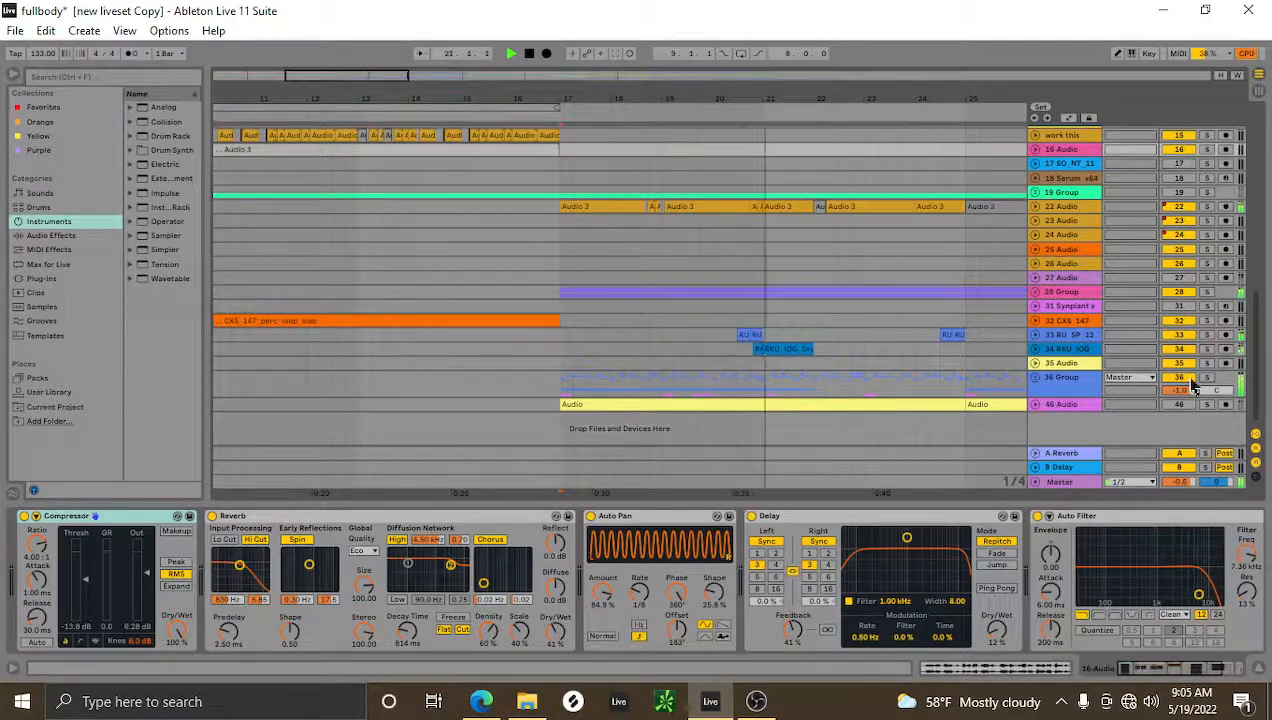
Unfold the 22 Audio track, solo it and play its clips from bar 17.
key("space")
scroll(769, 372, "up", 5)
scroll(769, 372, "up", 6)
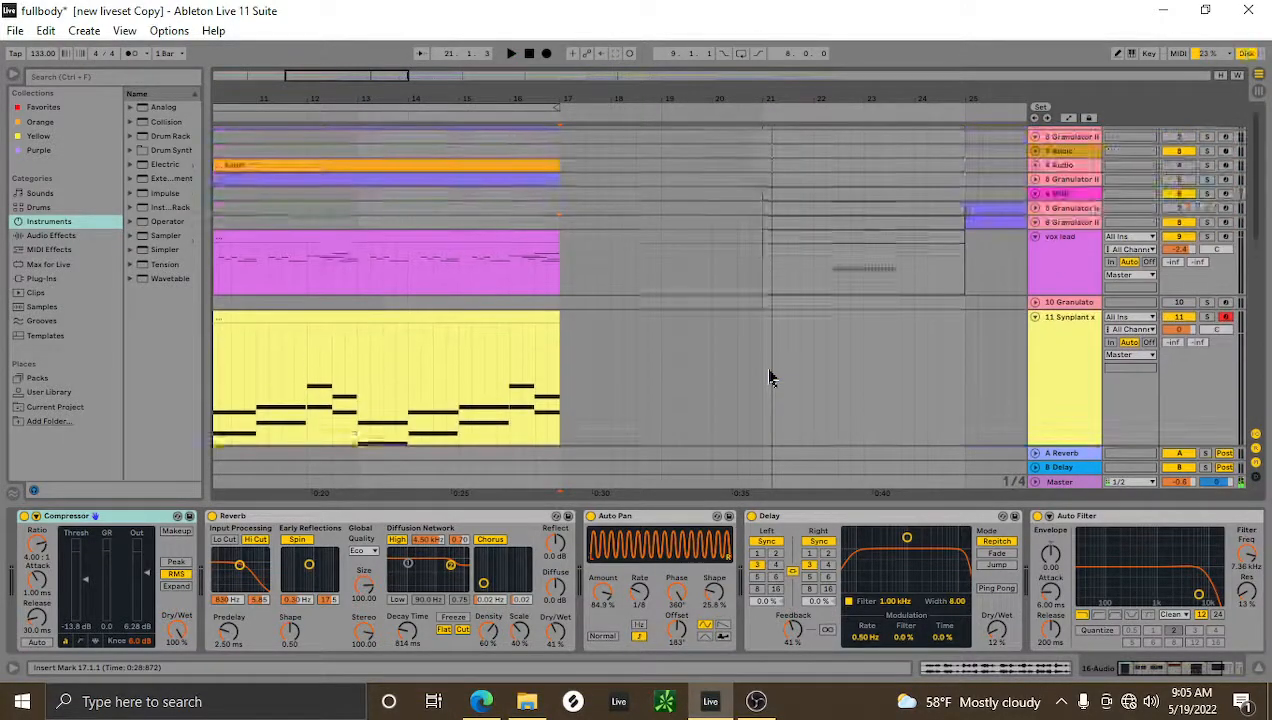
scroll(826, 368, "down", 3)
scroll(826, 368, "down", 8)
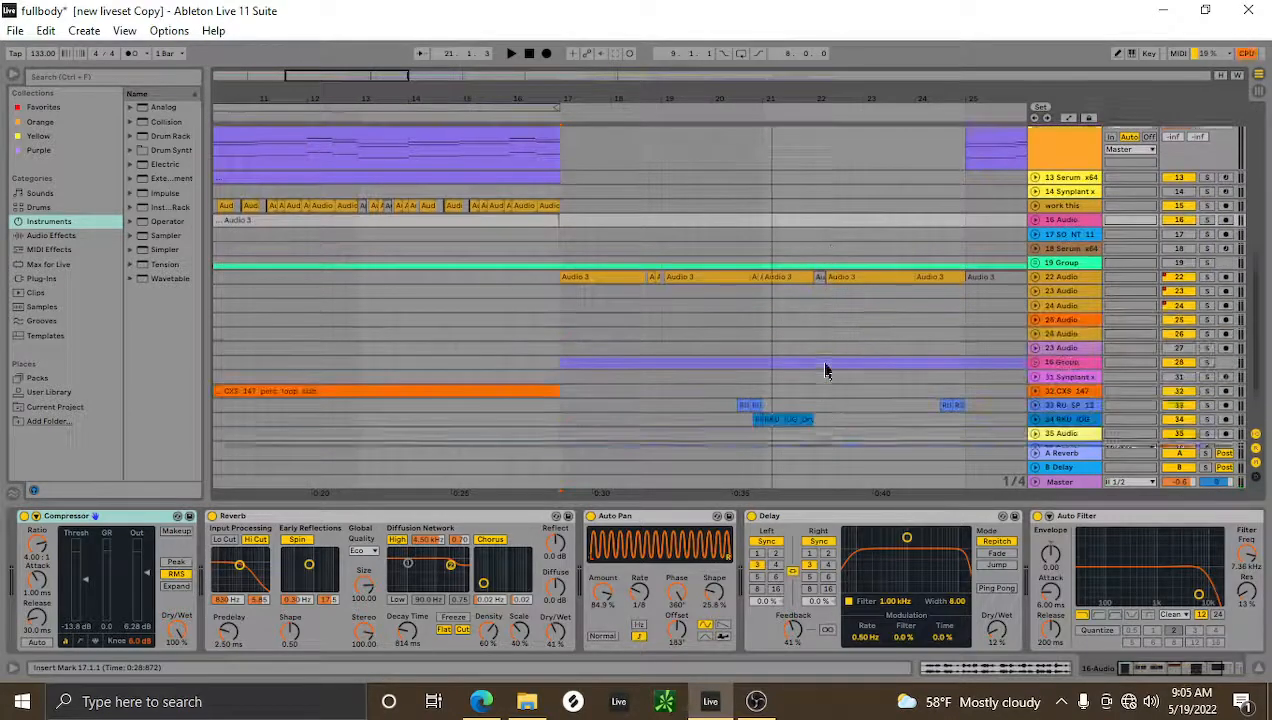
left_click(1035, 208)
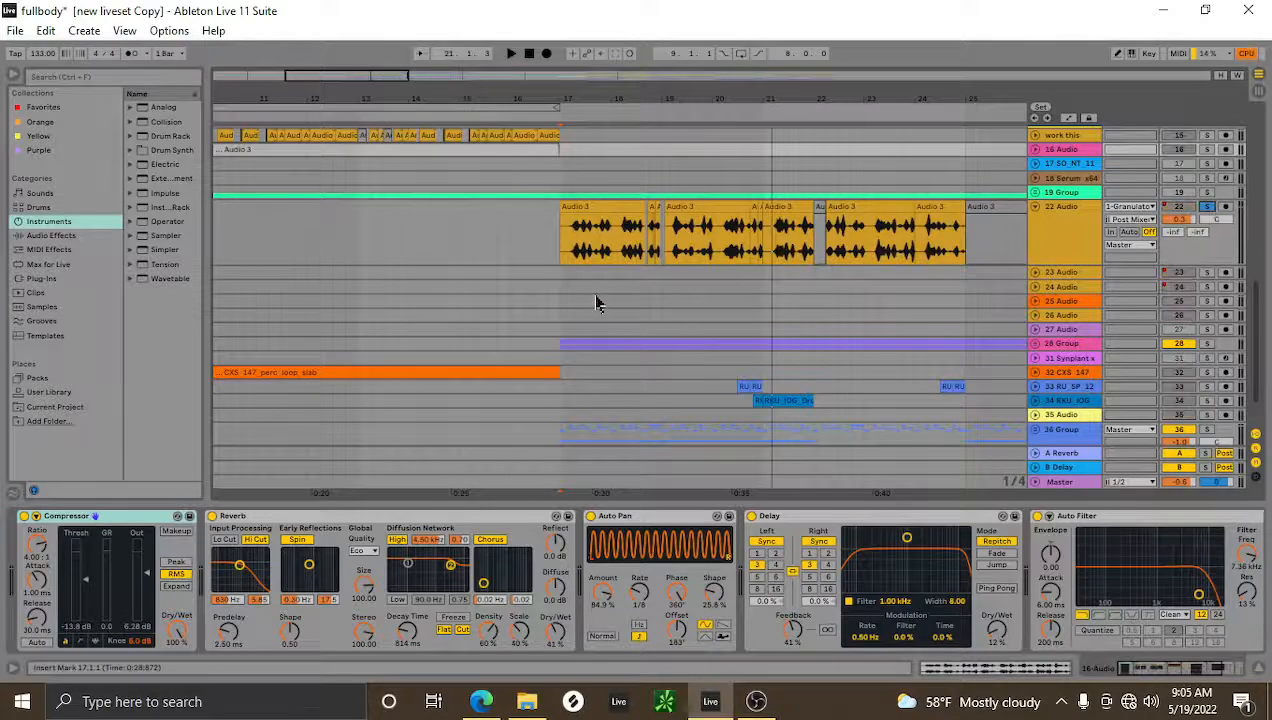
left_click(556, 247)
left_click(563, 248)
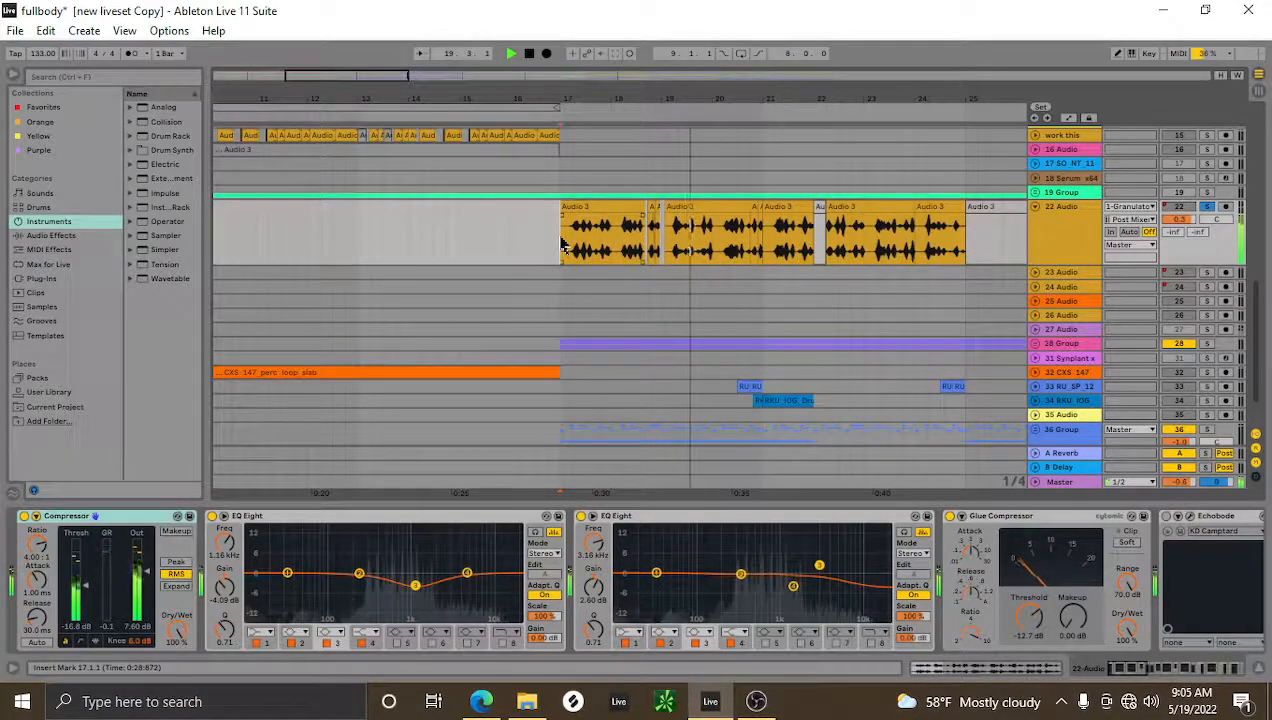
key("space")
Select the deactivated clips starting at bar 21 on the vox lead and 8 Granulator II tracks to view their device chains.
scroll(1075, 235, "up", 3)
scroll(1075, 235, "up", 6)
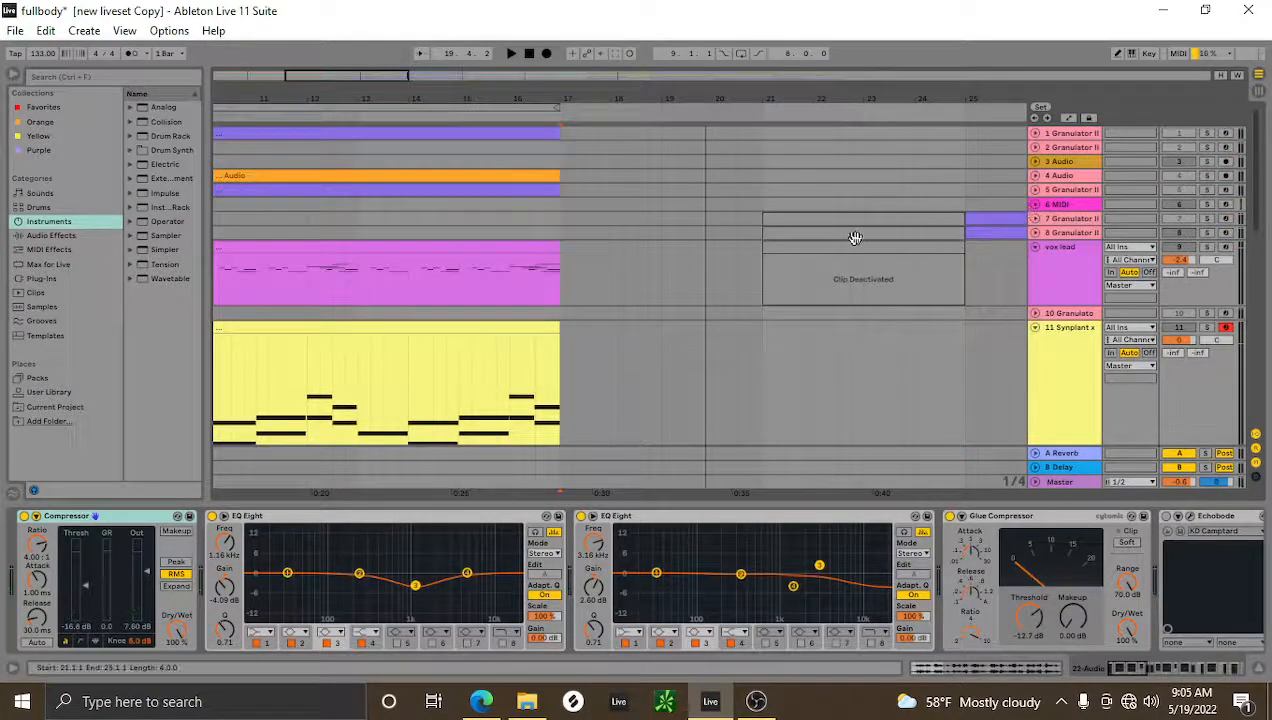
left_click(848, 243)
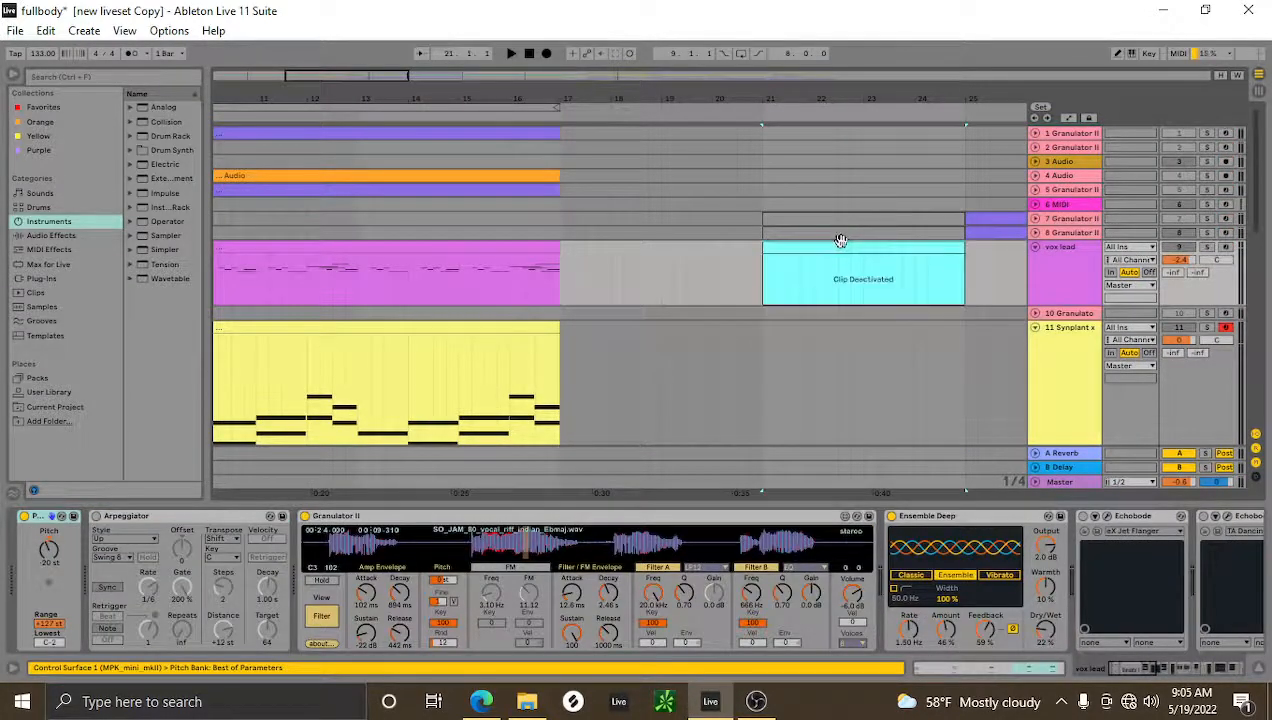
left_click(832, 230)
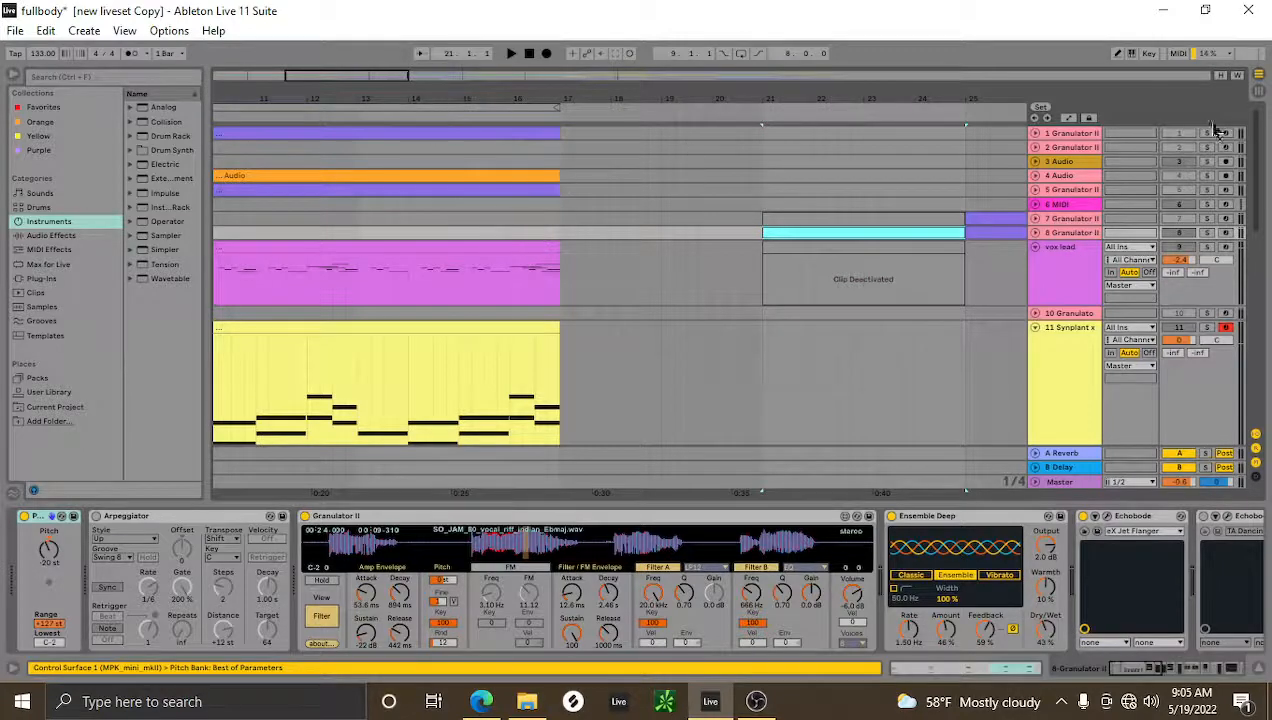
Unfold the 1 Granulator II and 5 Granulator II tracks to show their MIDI clips.
left_click(1035, 135)
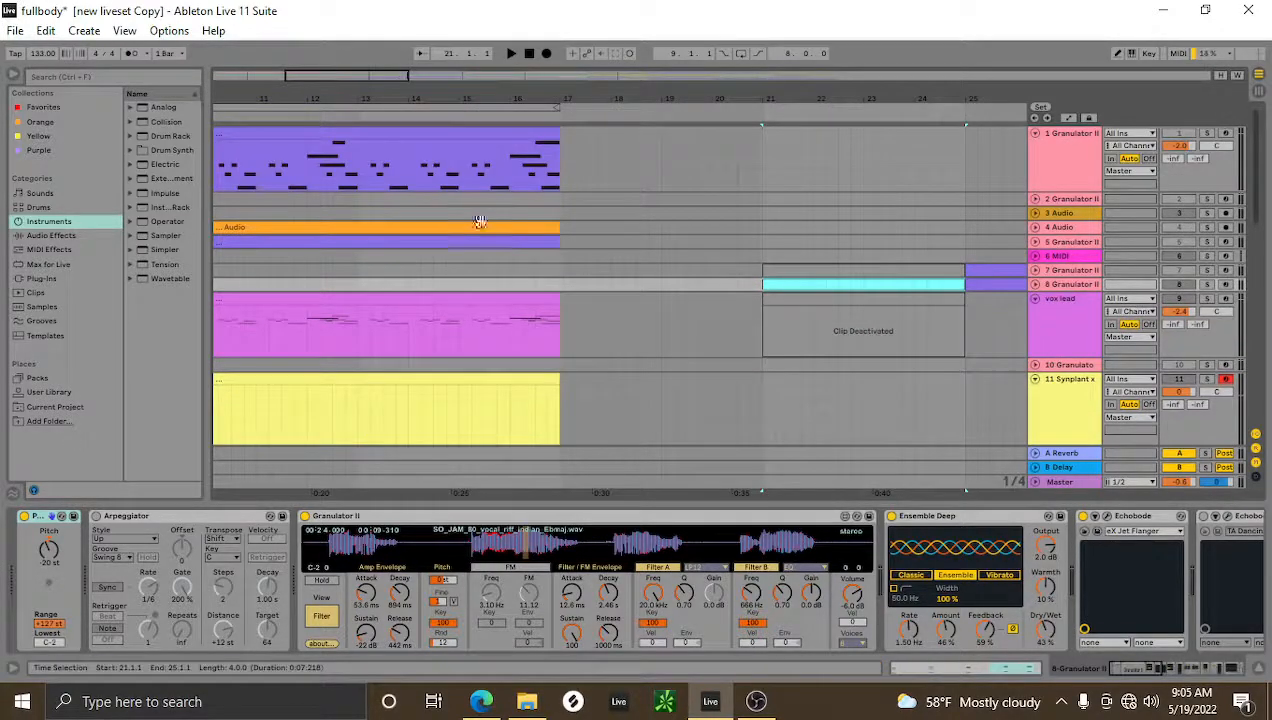
left_click(1036, 242)
left_click(1036, 243)
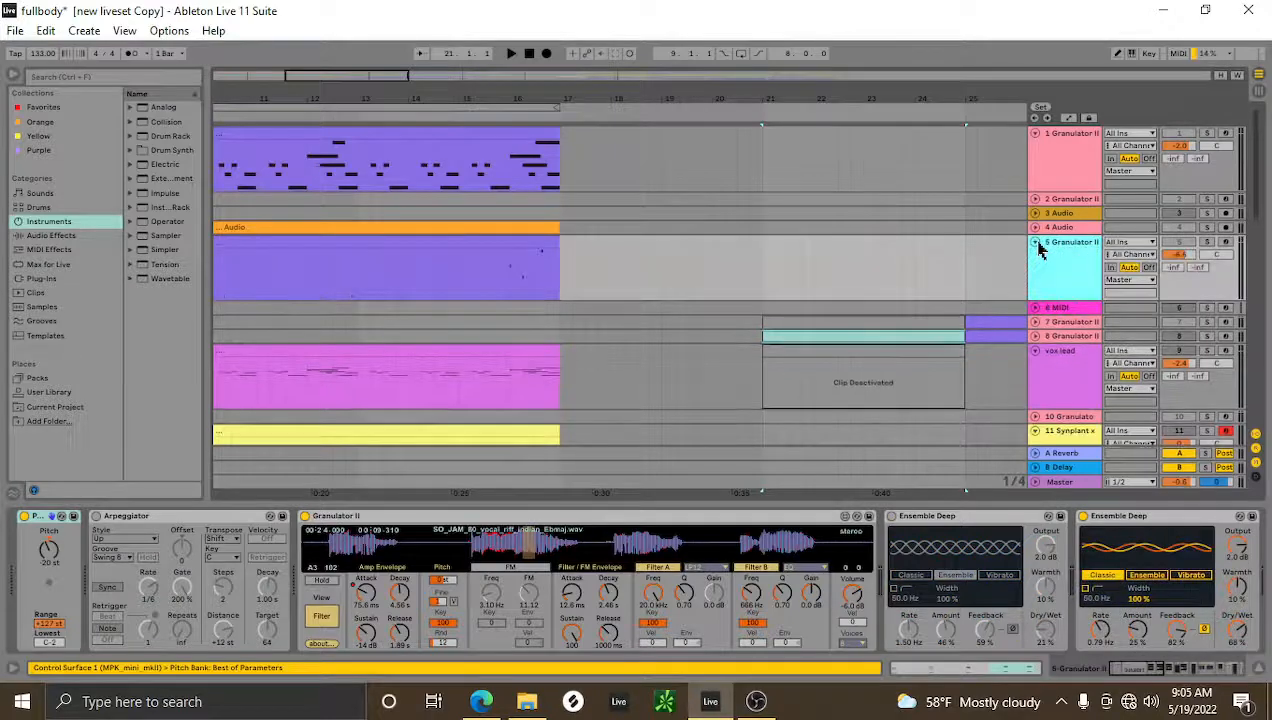
Survey the wider arrangement, then replay the soloed 22 Audio track from its first clip at bar 17.
left_click_drag(728, 98, 534, 98)
scroll(534, 346, "down", 10)
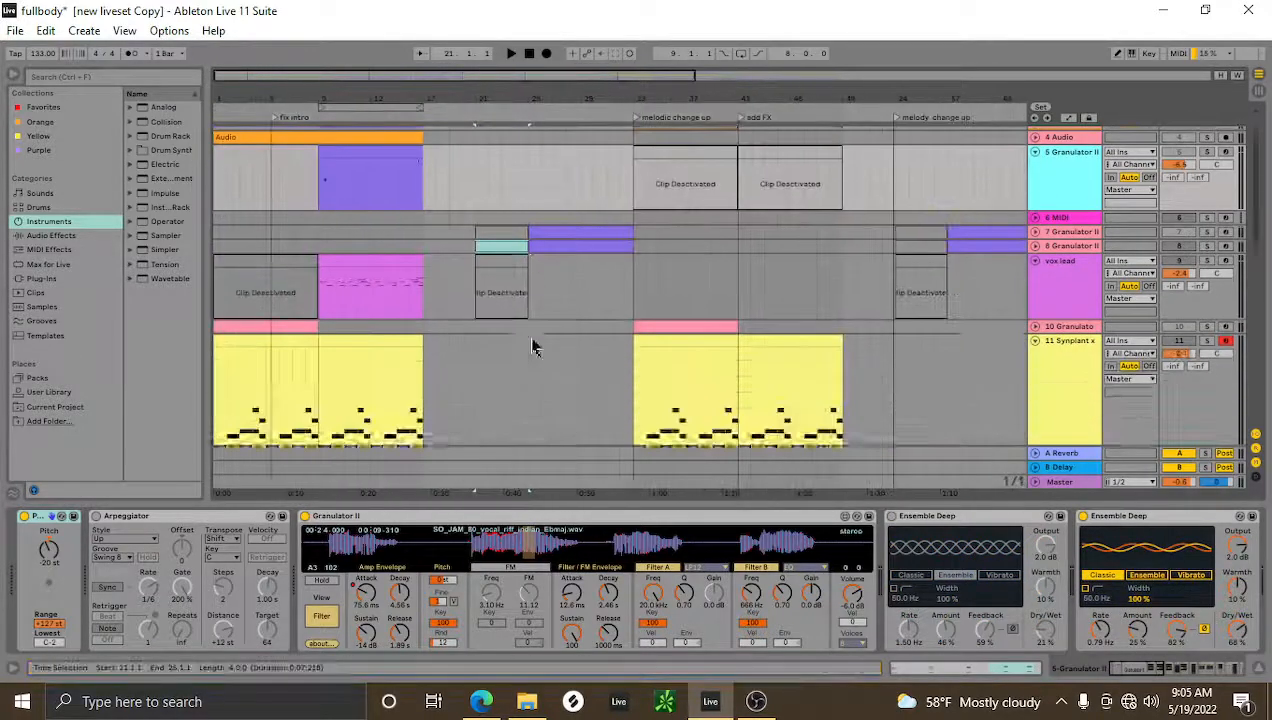
scroll(537, 328, "down", 3)
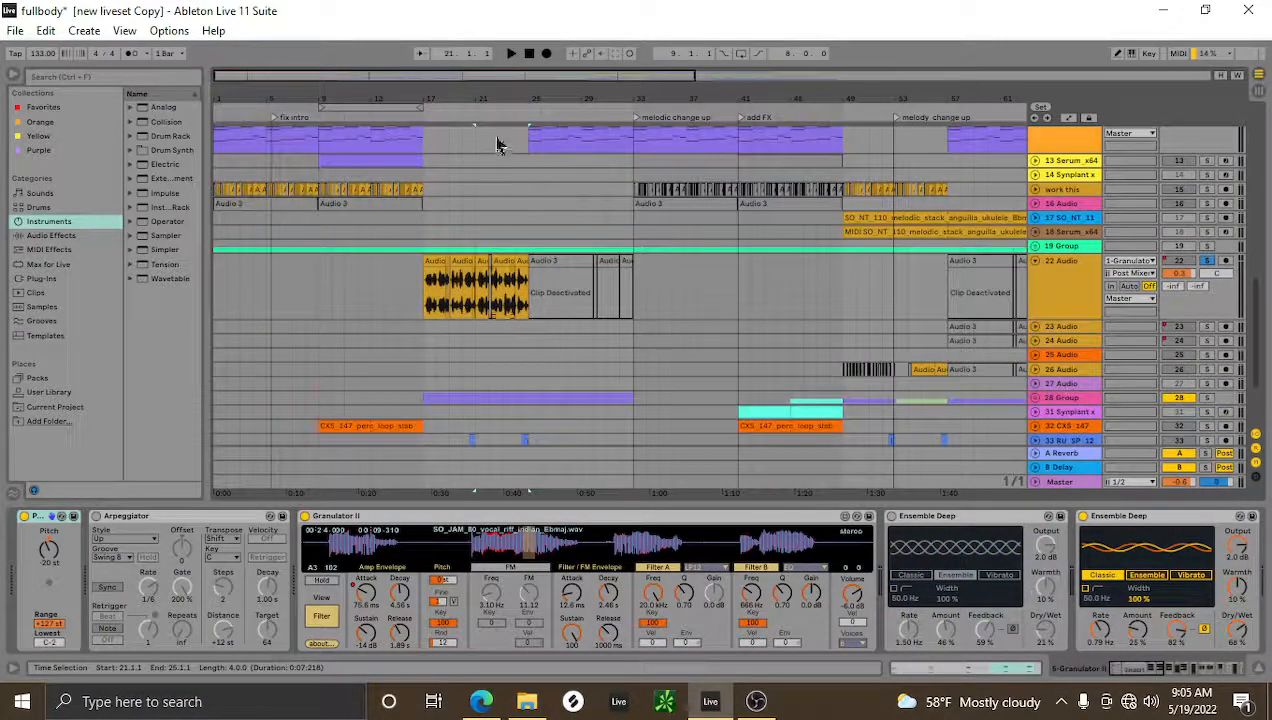
left_click_drag(475, 104, 639, 131)
scroll(1089, 135, "down", 4)
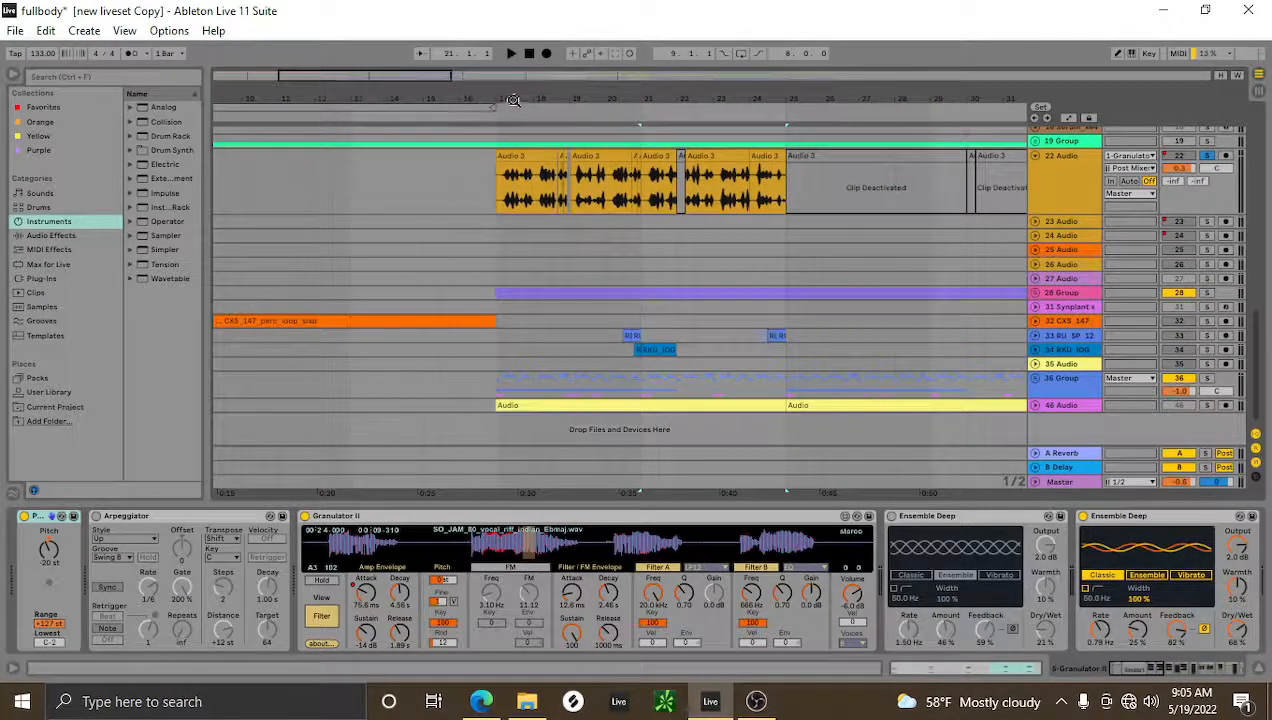
left_click_drag(513, 100, 516, 114)
left_click(519, 150)
key("space")
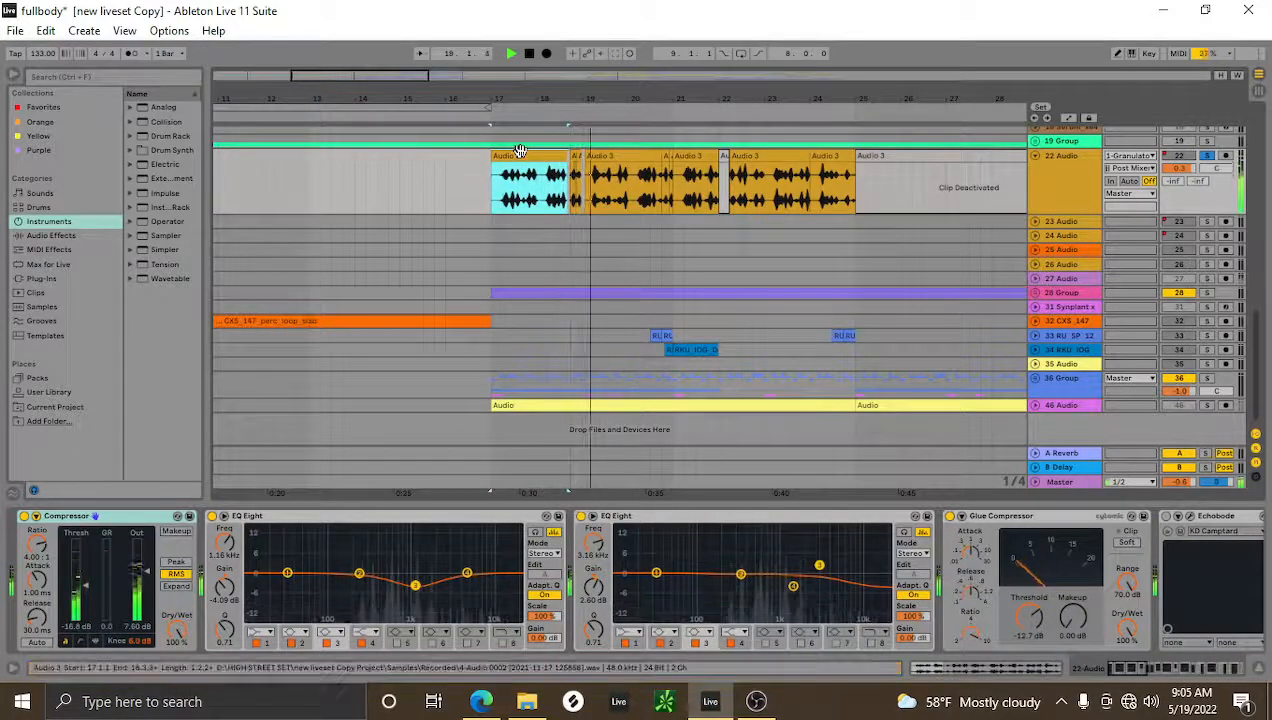
Unfold and solo 28 Group, and play it from bar 17 with the metronome on.
left_click(1037, 294)
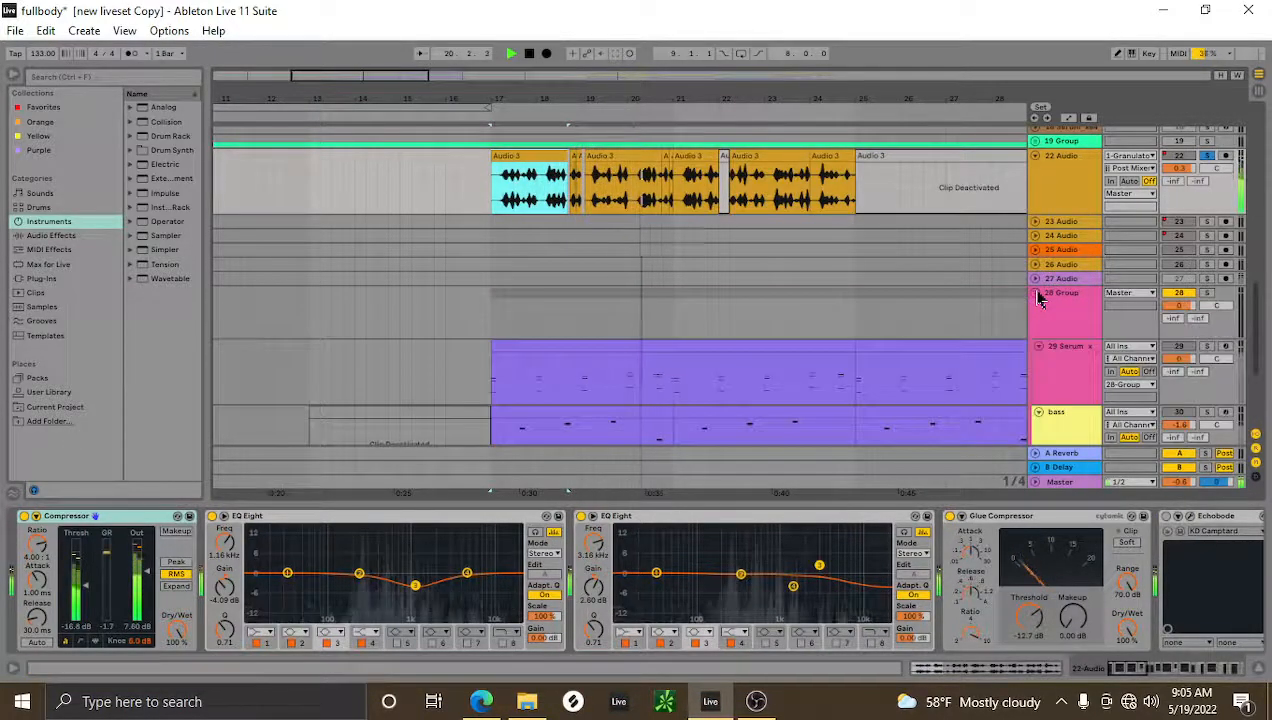
scroll(957, 295, "down", 3)
left_click(1209, 190)
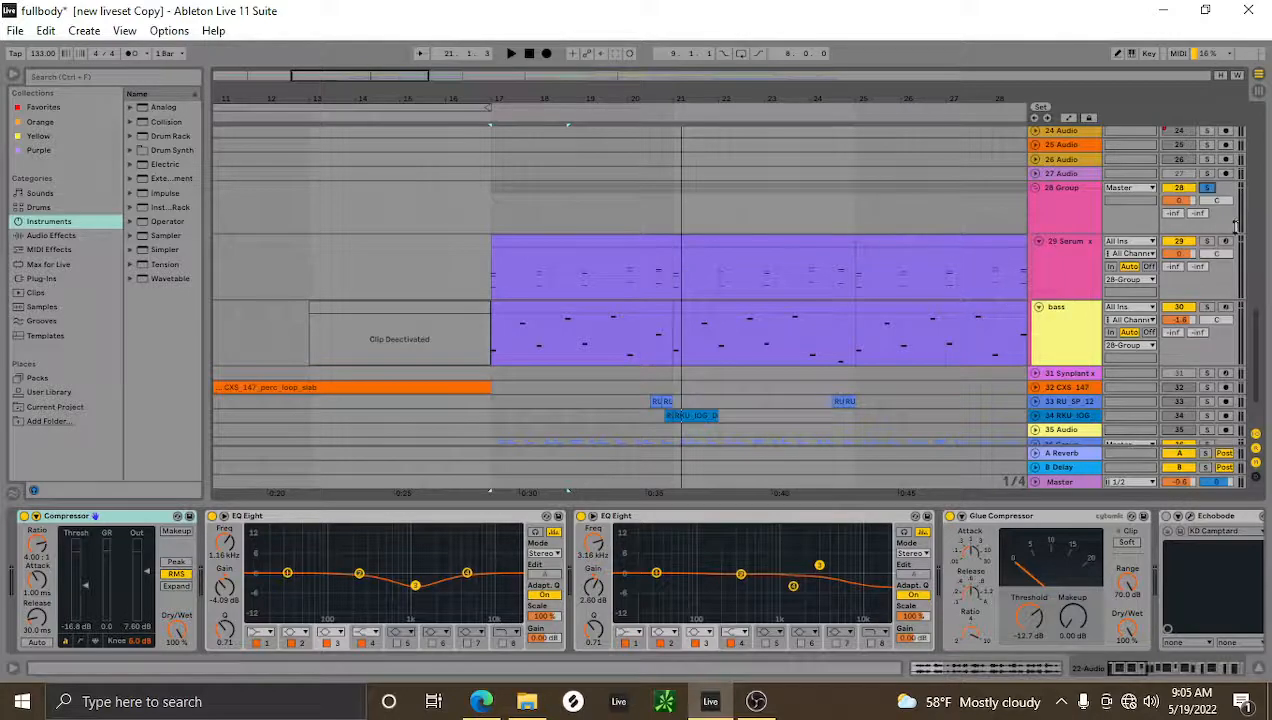
key("space")
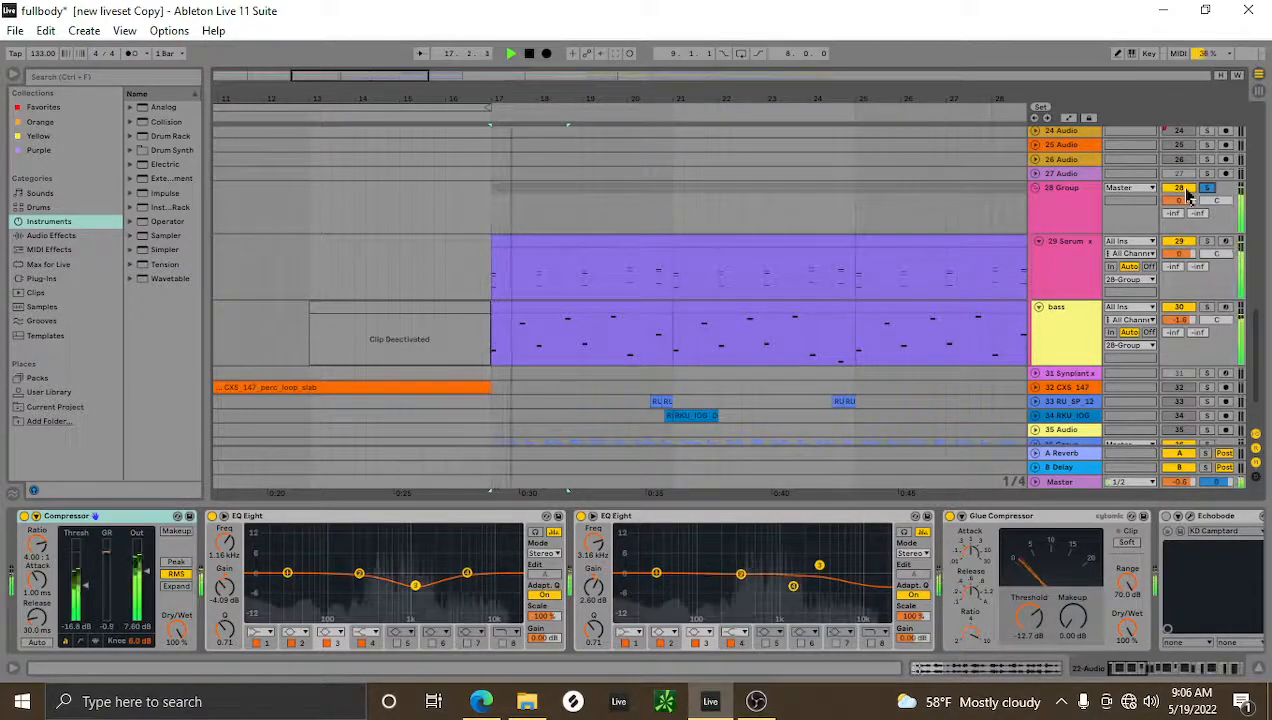
left_click(132, 53)
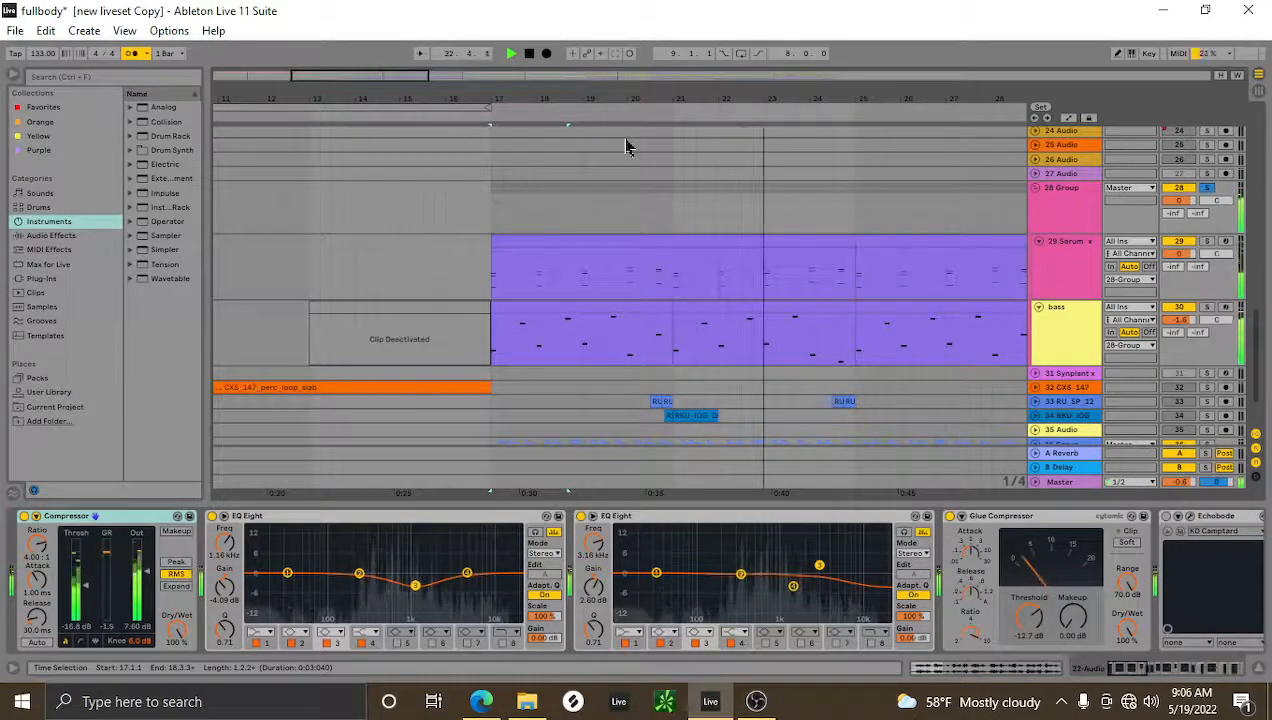
scroll(815, 220, "down", 2)
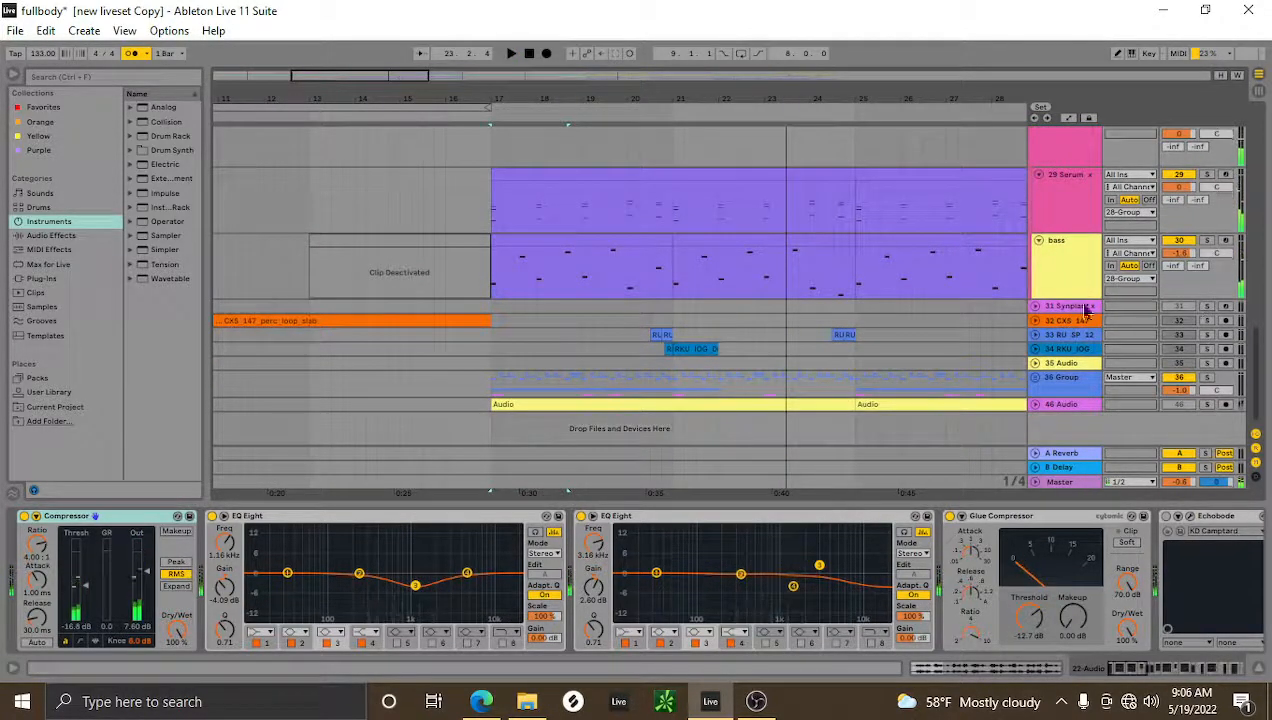
left_click(1065, 163)
key("space")
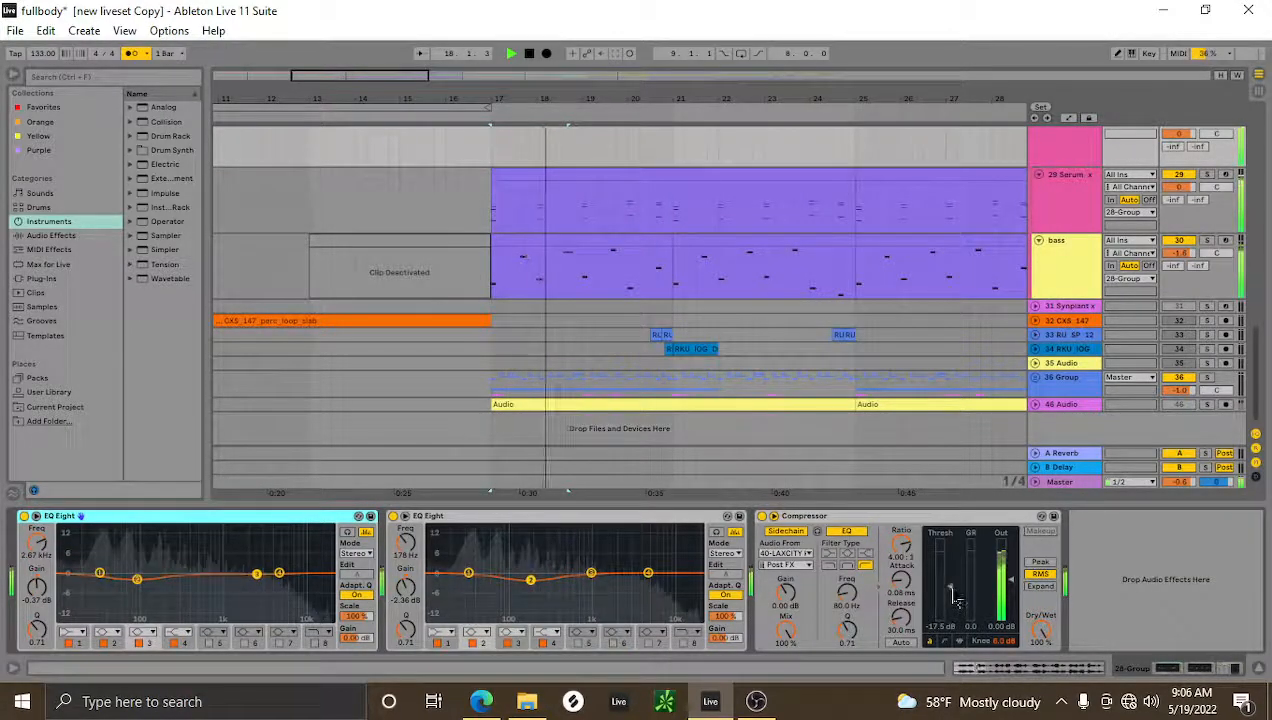
Solo 36 Group along with 28 Group and unfold it to look over its drum tracks.
left_click(1207, 378)
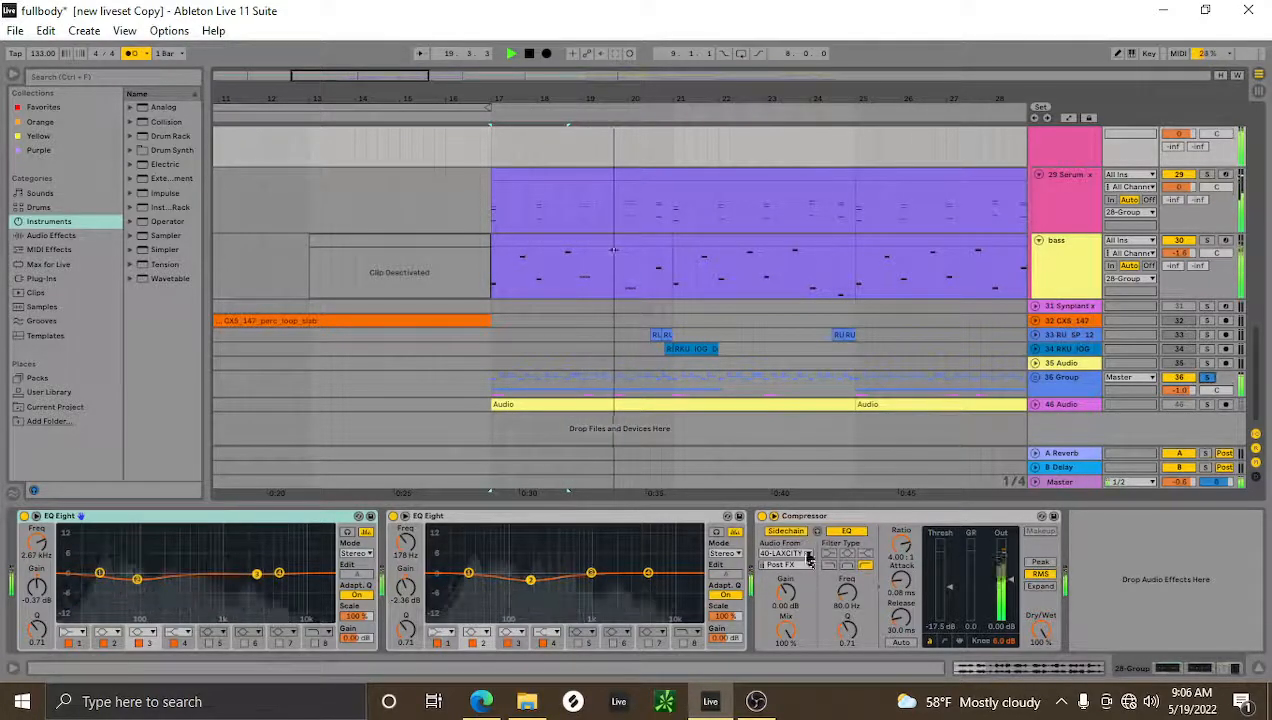
left_click(1036, 377)
scroll(1015, 387, "down", 2)
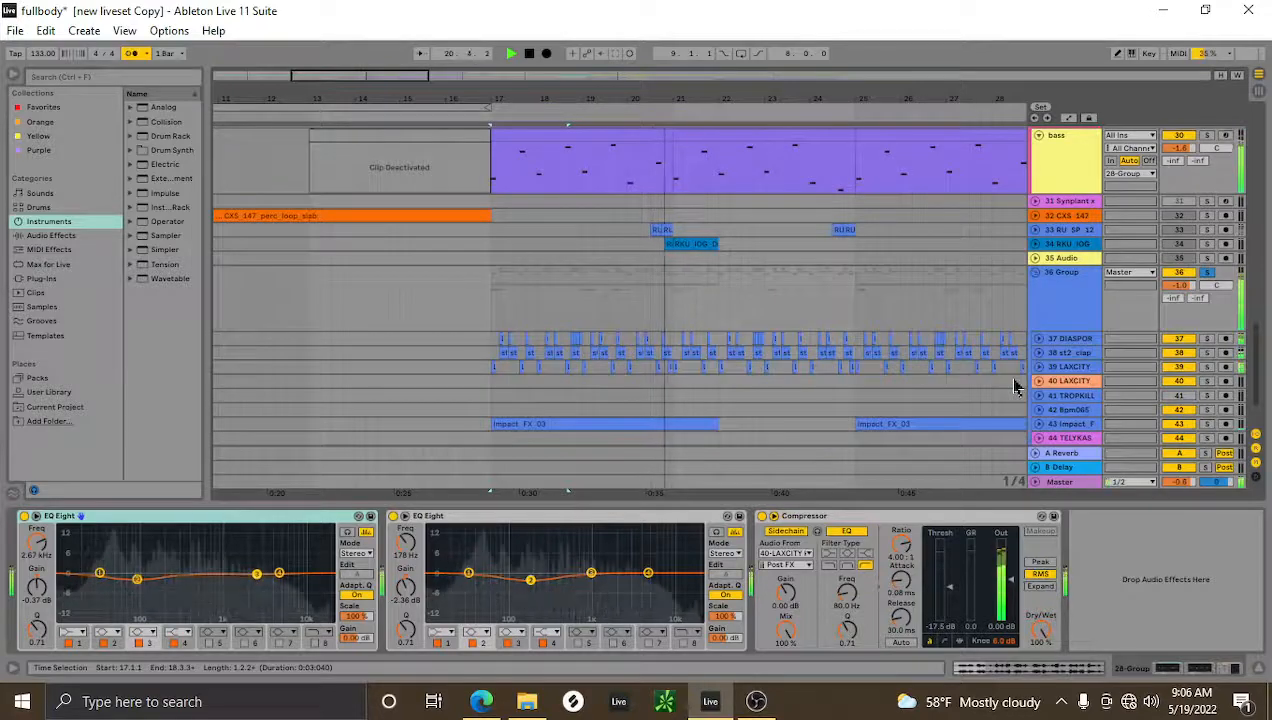
scroll(1015, 387, "down", 1)
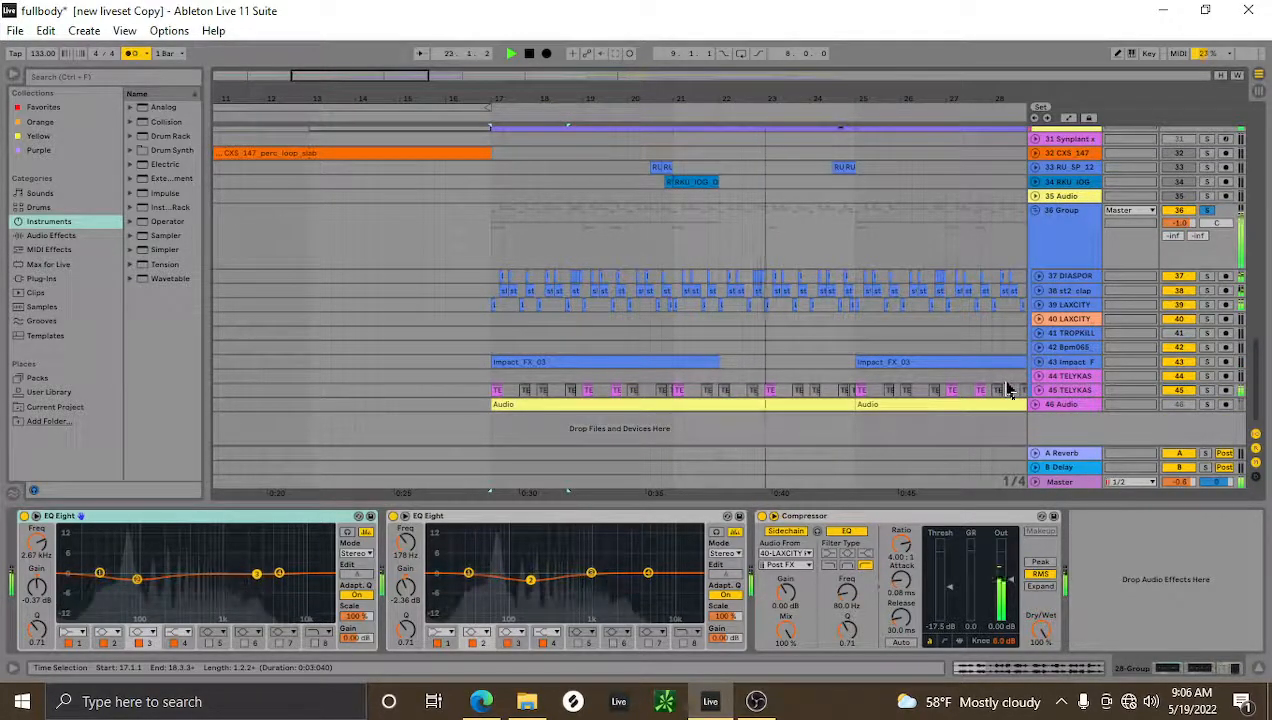
Set the 28 Group Compressor's sidechain source to 39-LAXCITY kick one shot good trap and play from bar 17 to check the ducking.
left_click(786, 553)
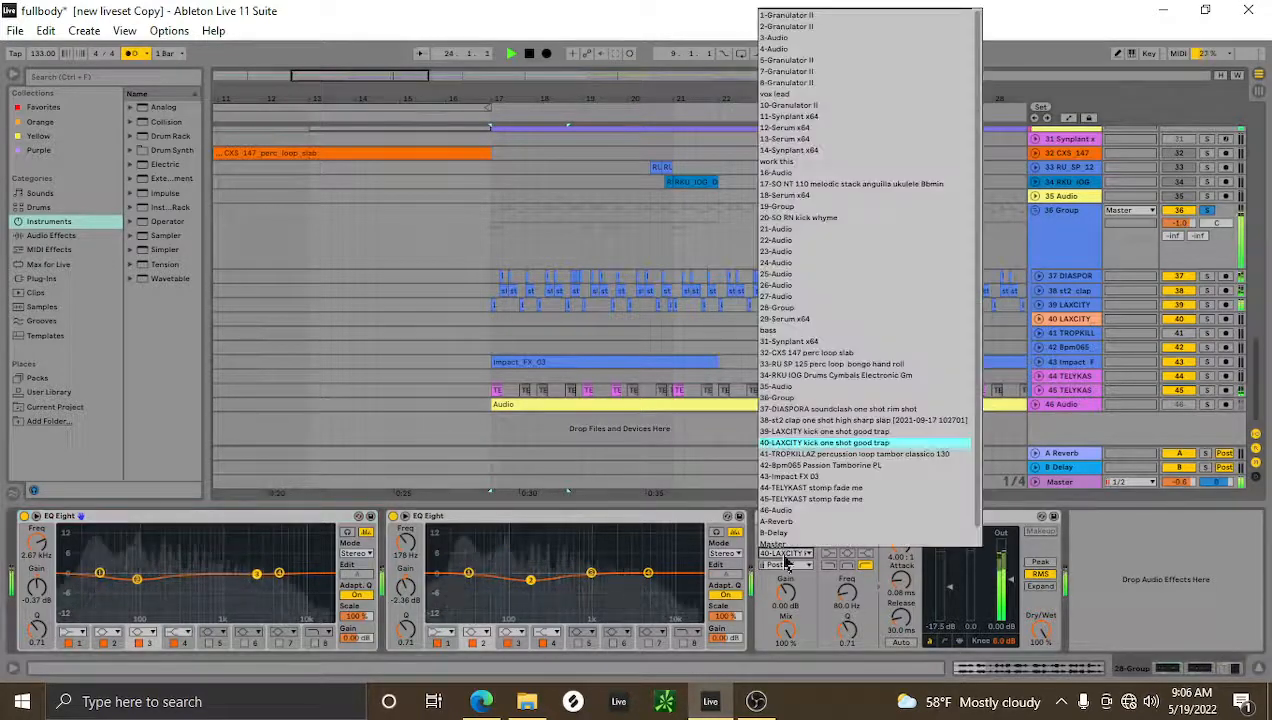
left_click(812, 433)
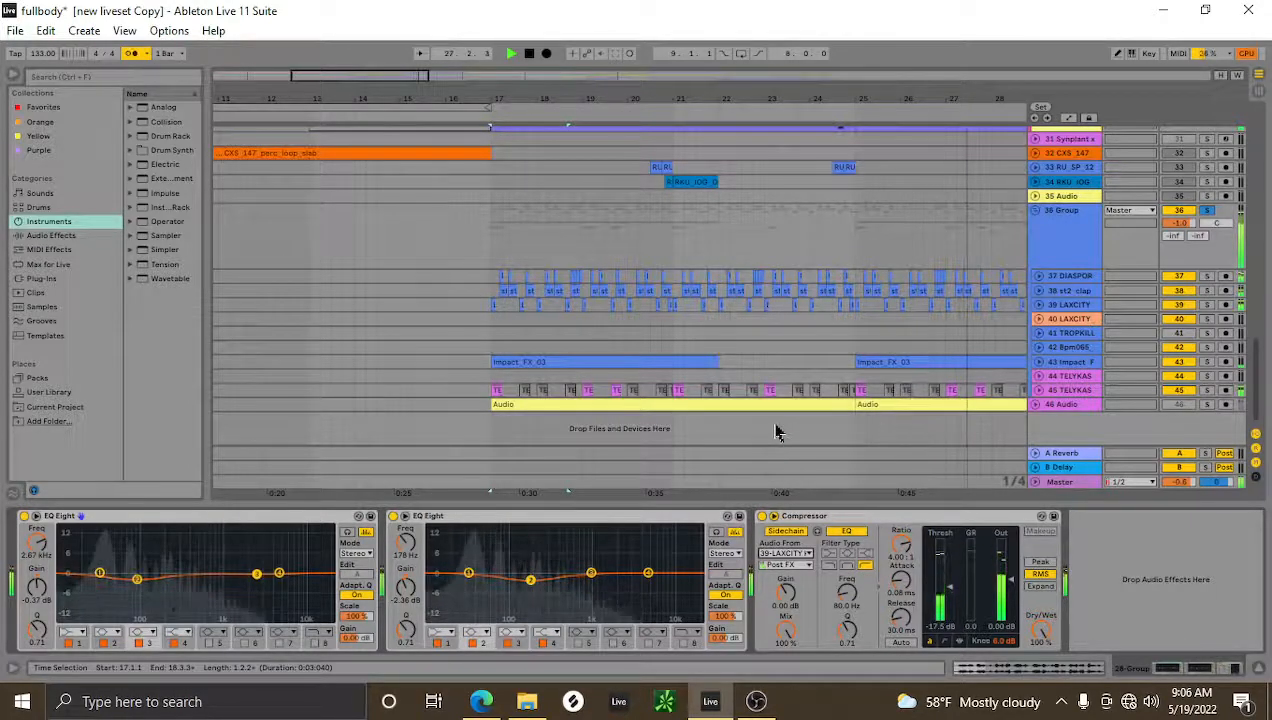
left_click(490, 296)
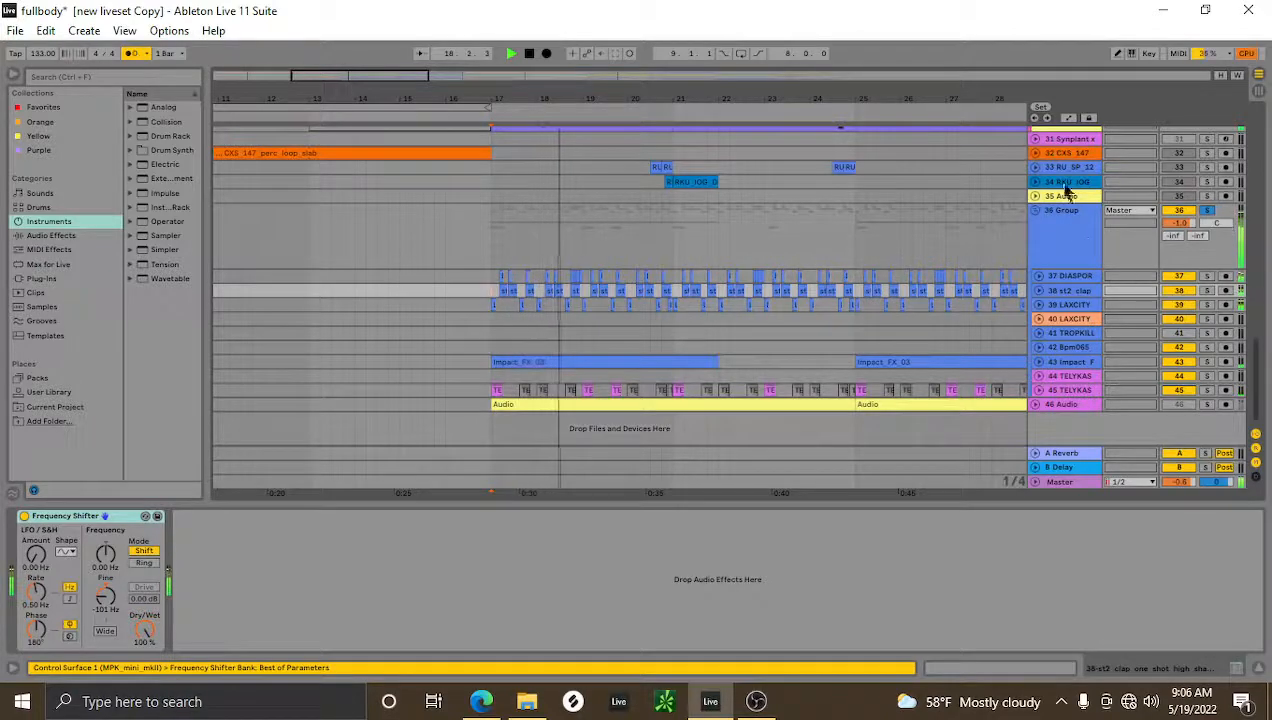
scroll(1060, 180, "up", 8)
left_click(1068, 258)
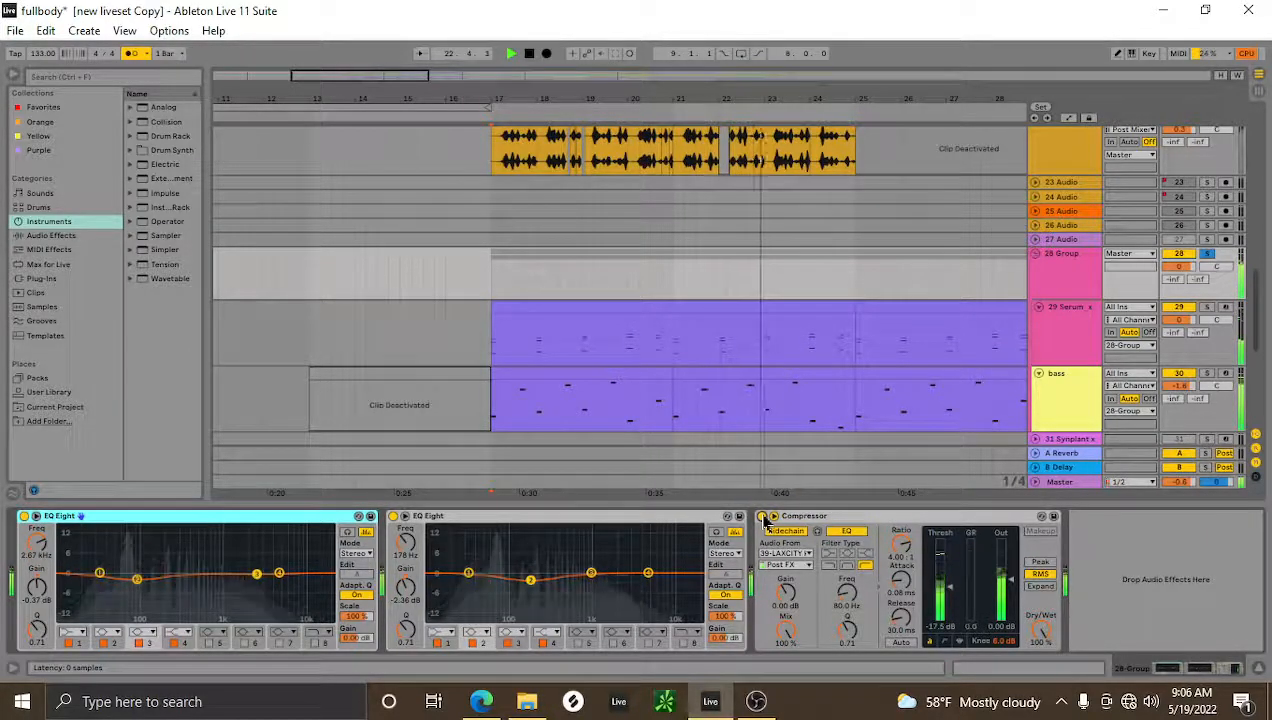
key("space")
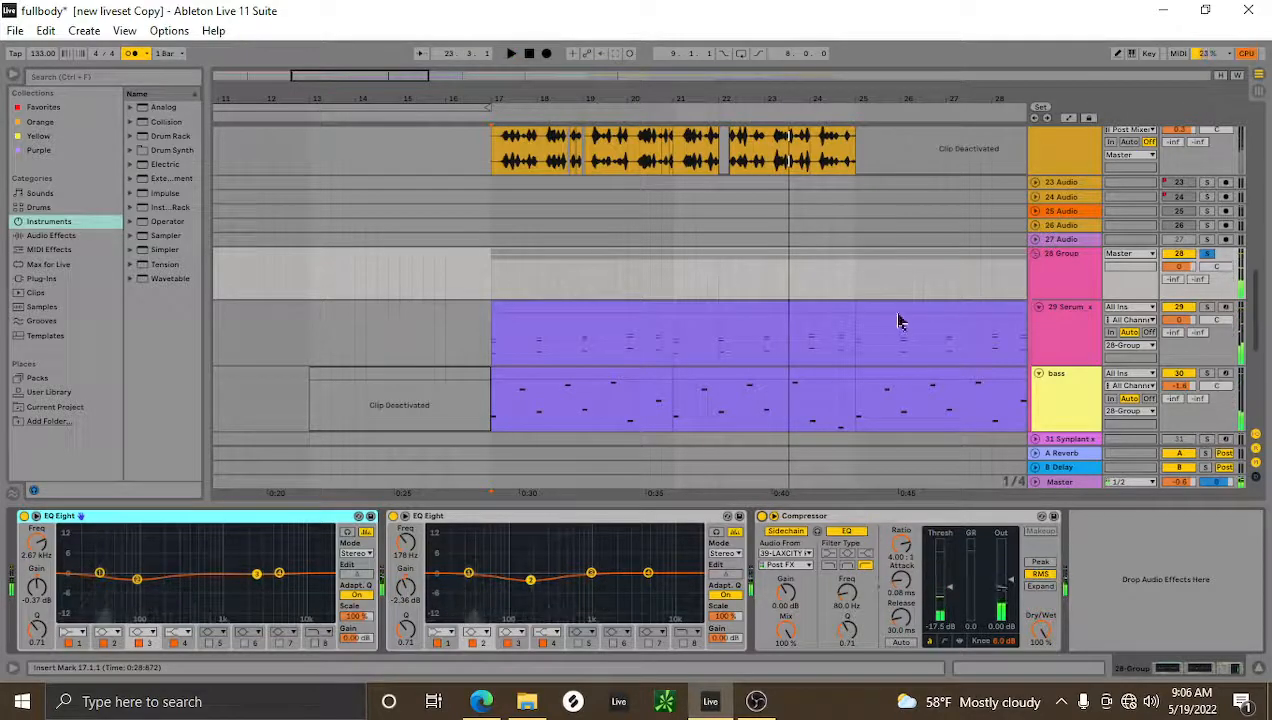
Unsolo 28 Group and 36 Group, leaving the tracks inside 28 Group unfolded.
scroll(1107, 310, "up", 3)
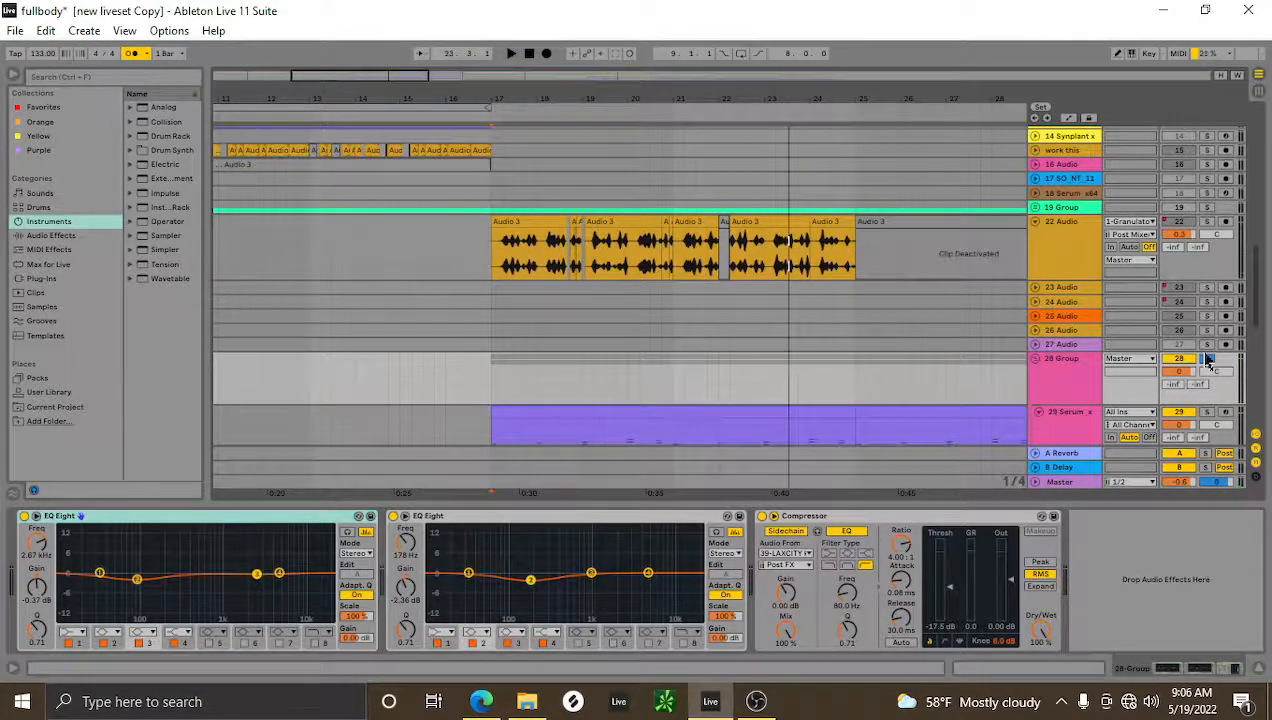
scroll(997, 300, "down", 3)
left_click(1036, 255)
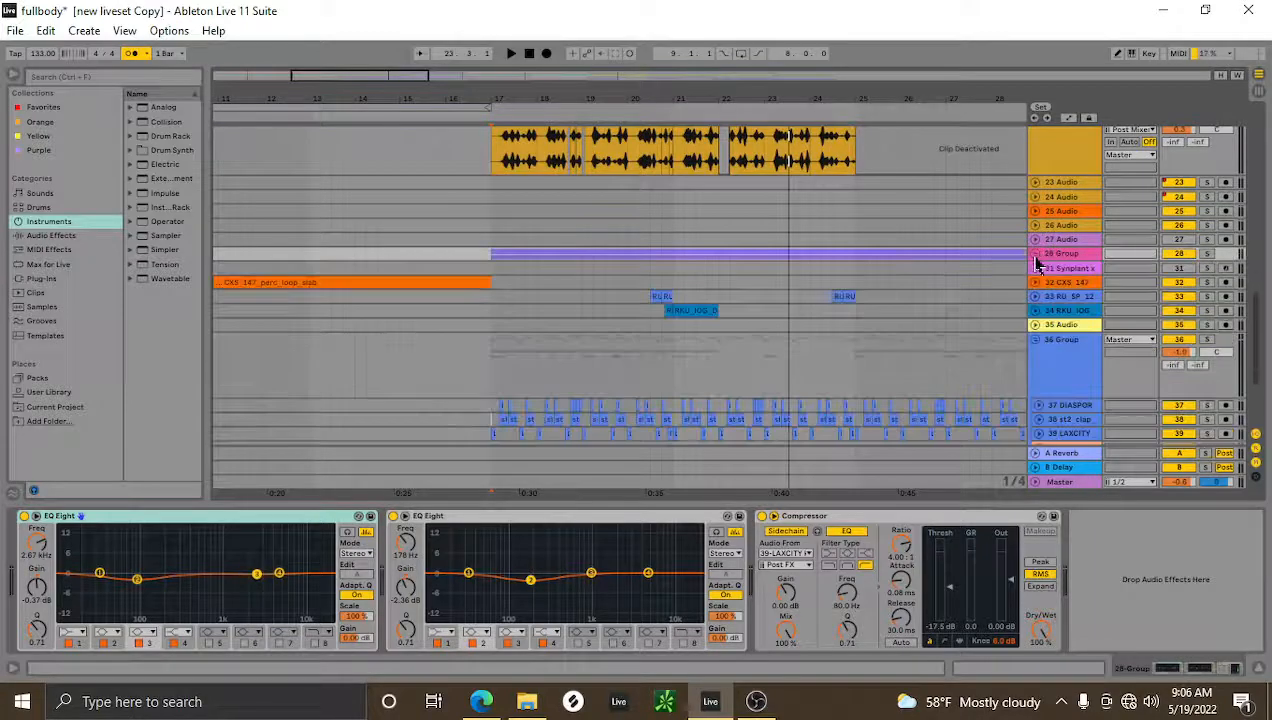
left_click(1036, 255)
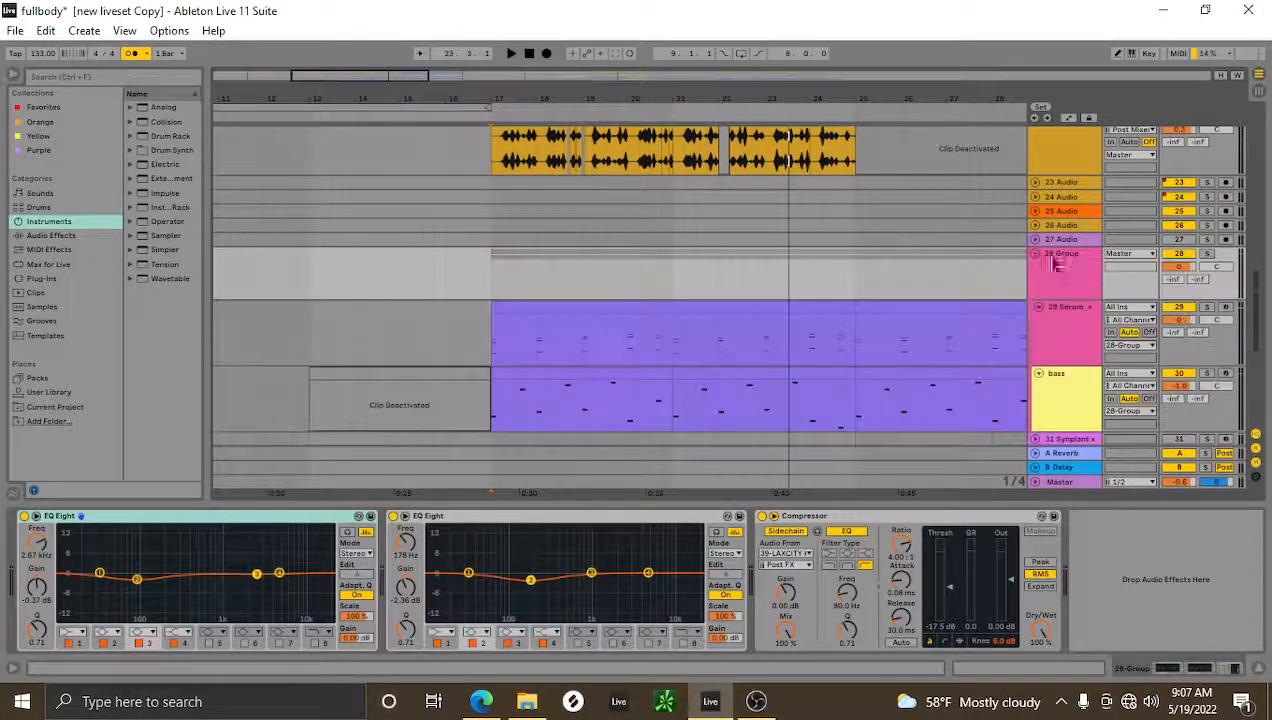
Open the Serum plug-in on the 29 Serum x64 track and examine its oscillator and FX settings during solo playback of 28 Group.
left_click(1070, 350)
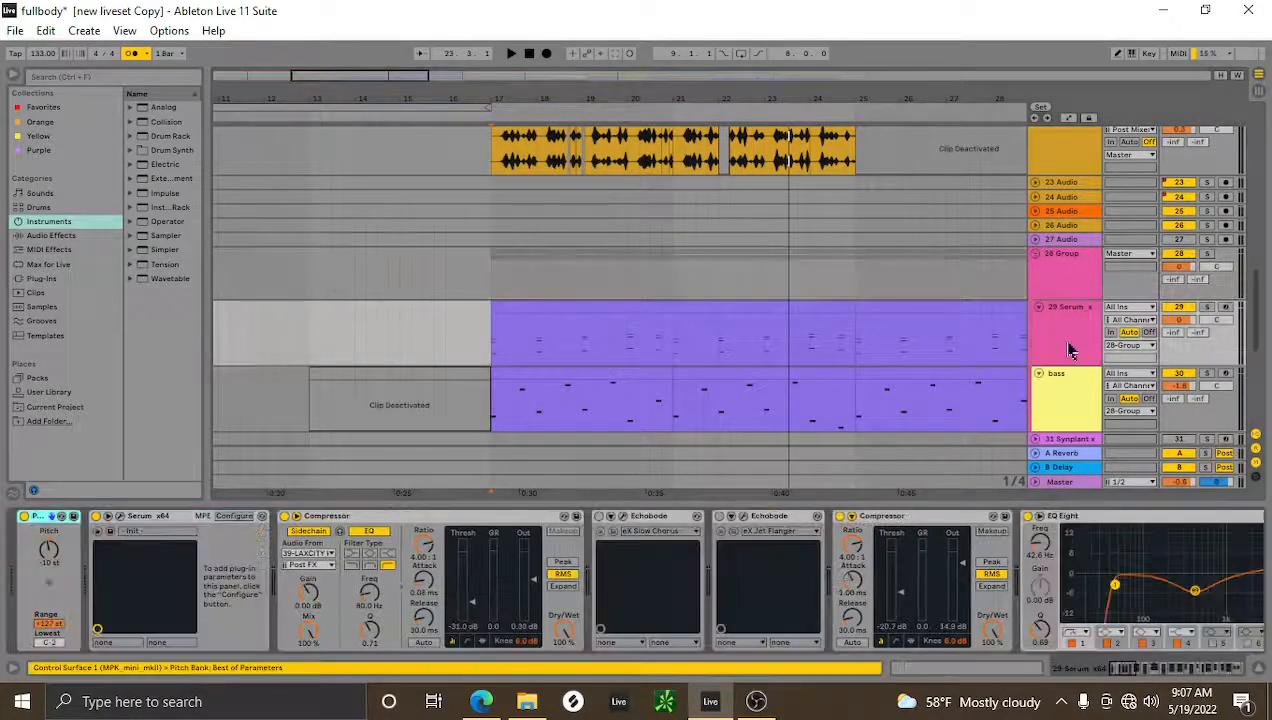
left_click(121, 518)
left_click_drag(721, 9, 575, 100)
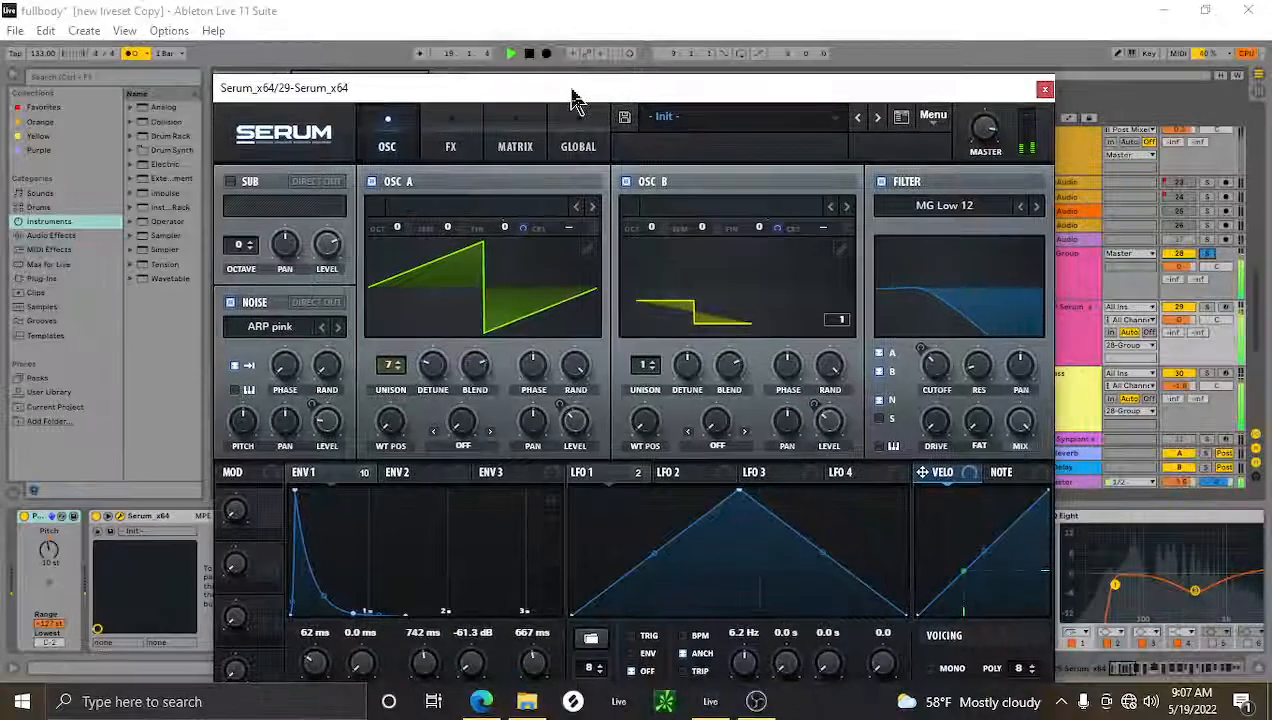
left_click(451, 146)
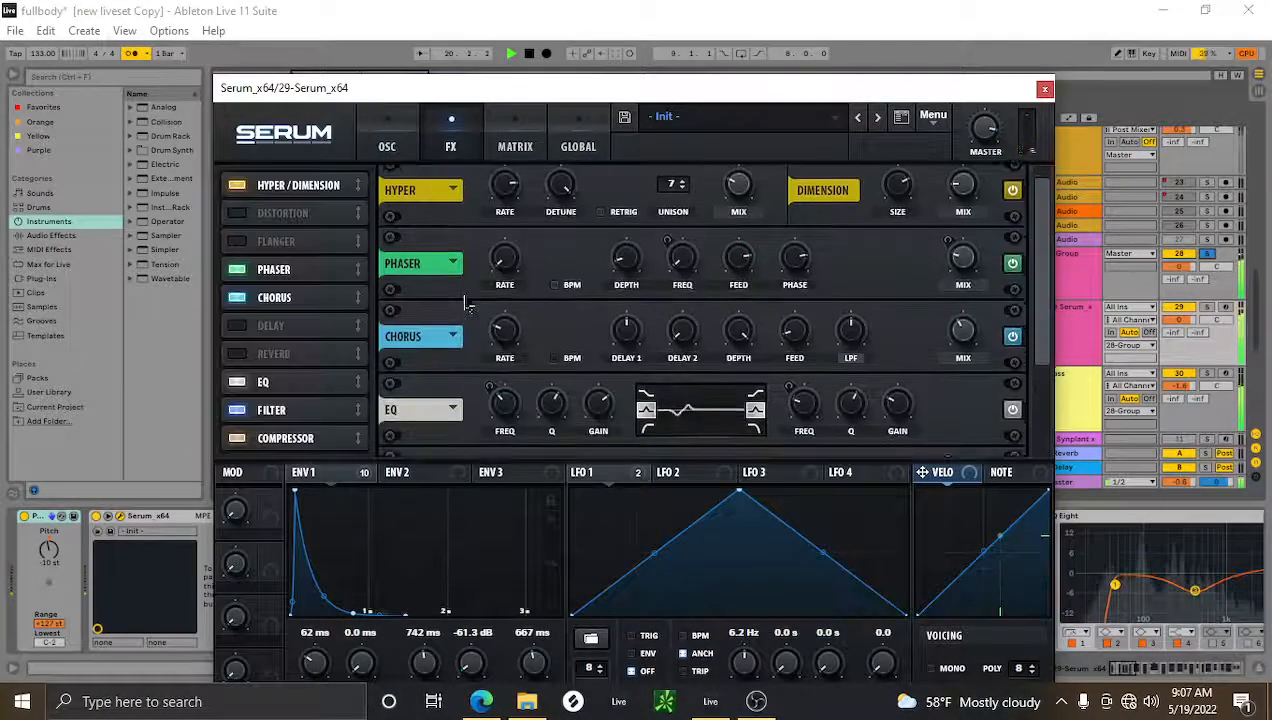
scroll(467, 305, "up", 1)
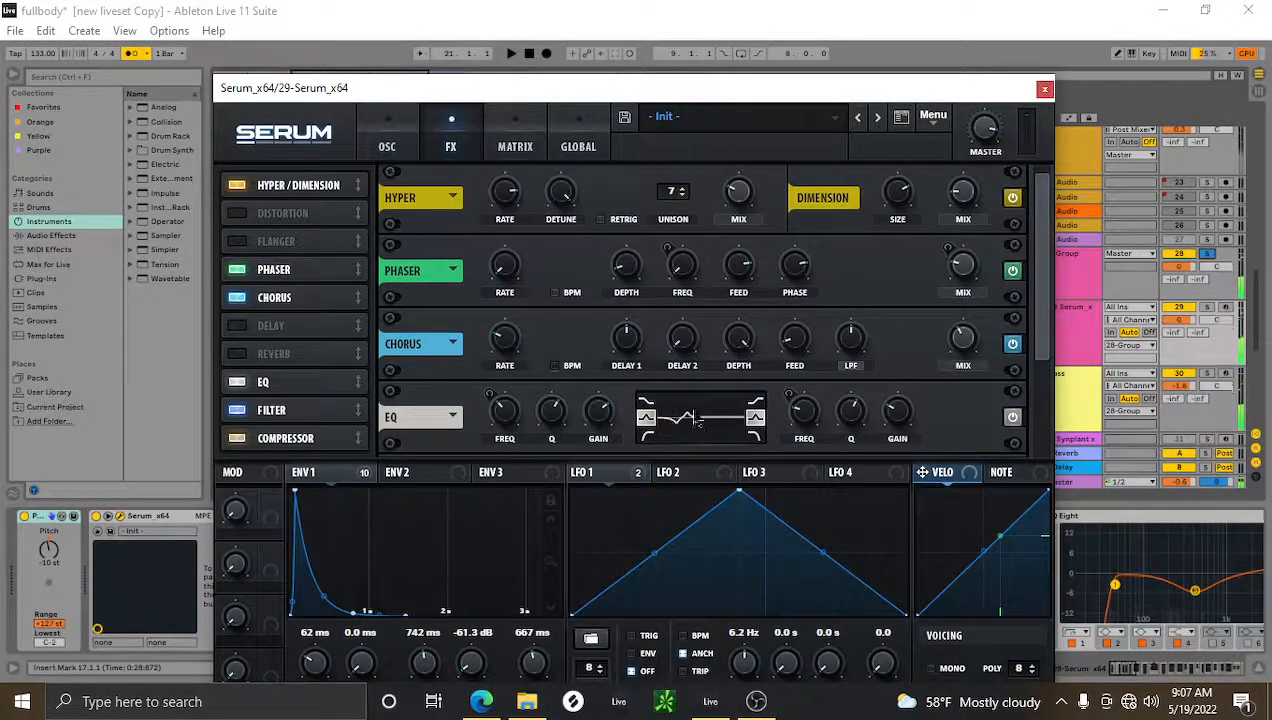
left_click(387, 140)
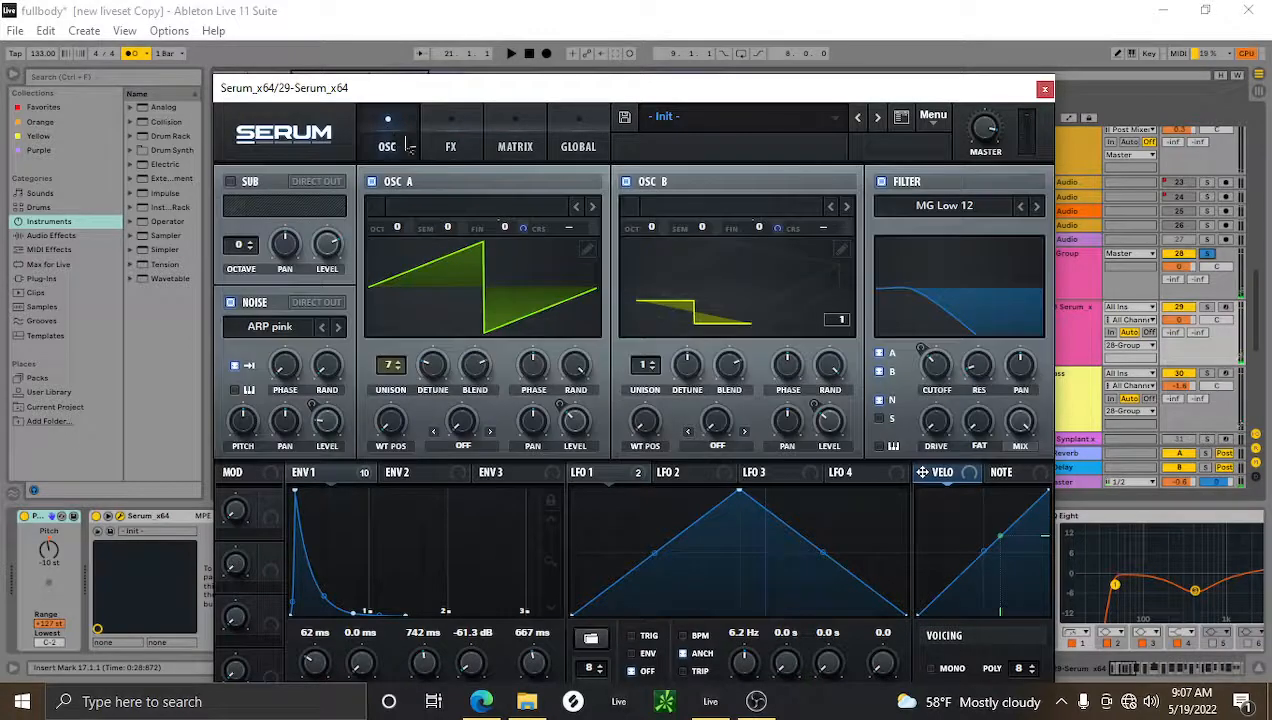
Close the Serum plug-in window and play 28 Group with its bass track soloed.
left_click(1045, 93)
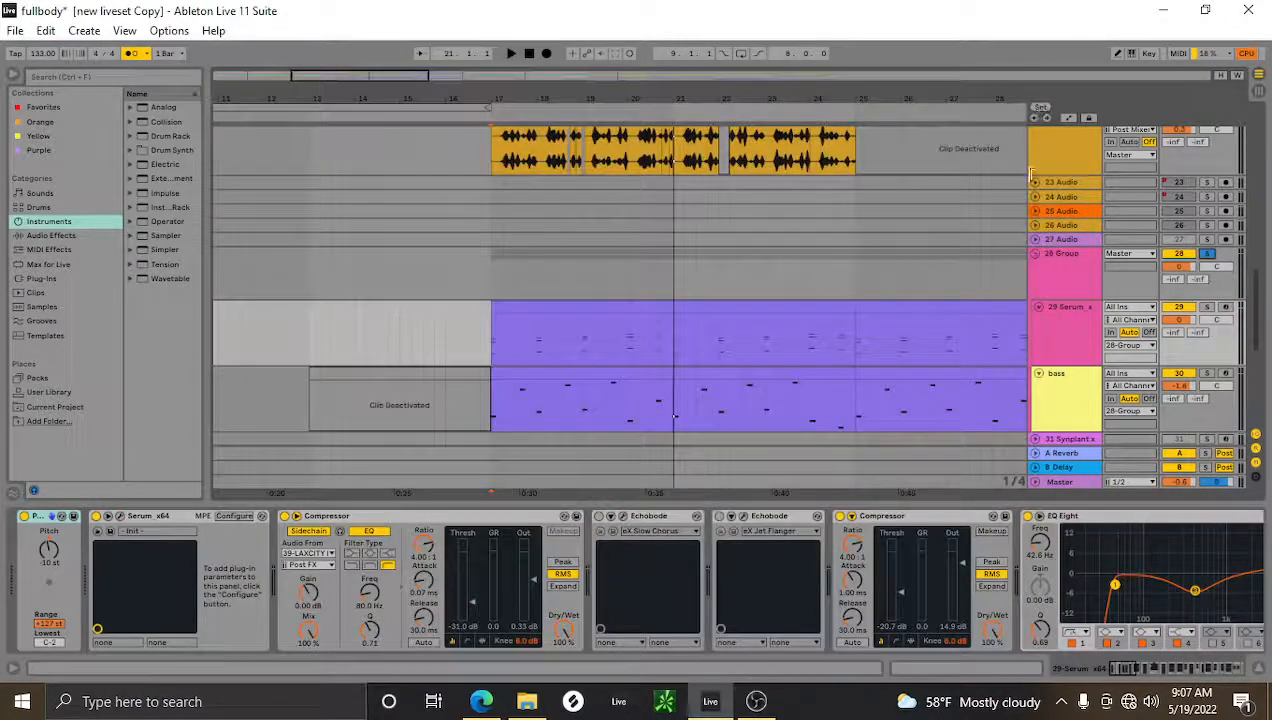
scroll(987, 315, "down", 2)
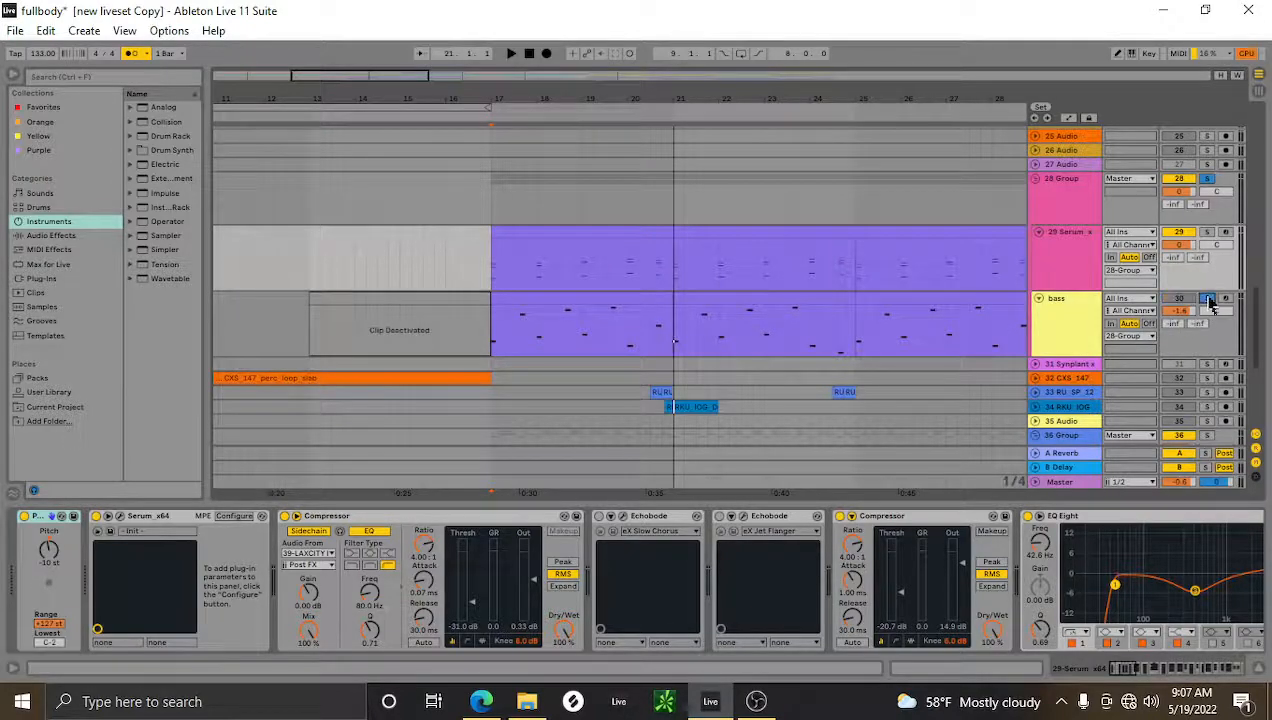
key("space")
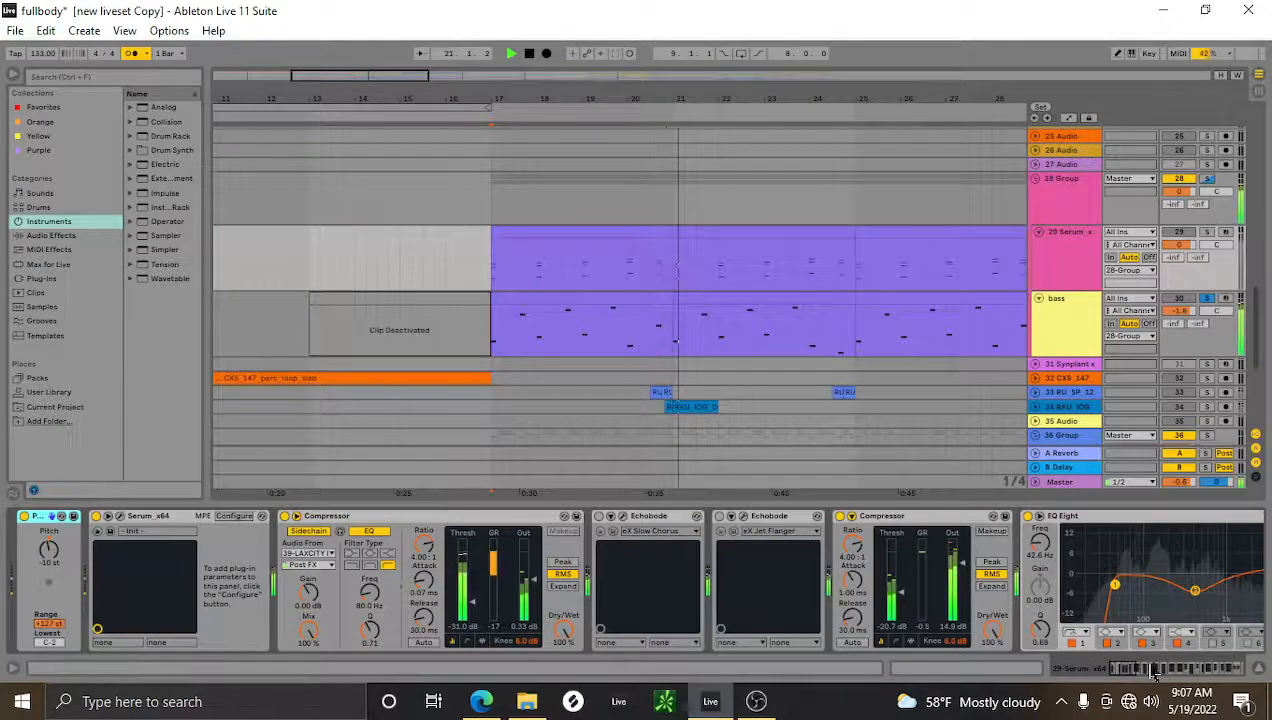
Show 28 Group's effects and play from bar 17, bypassing and re-enabling its Compressor to compare the sidechain ducking.
left_click(1039, 233)
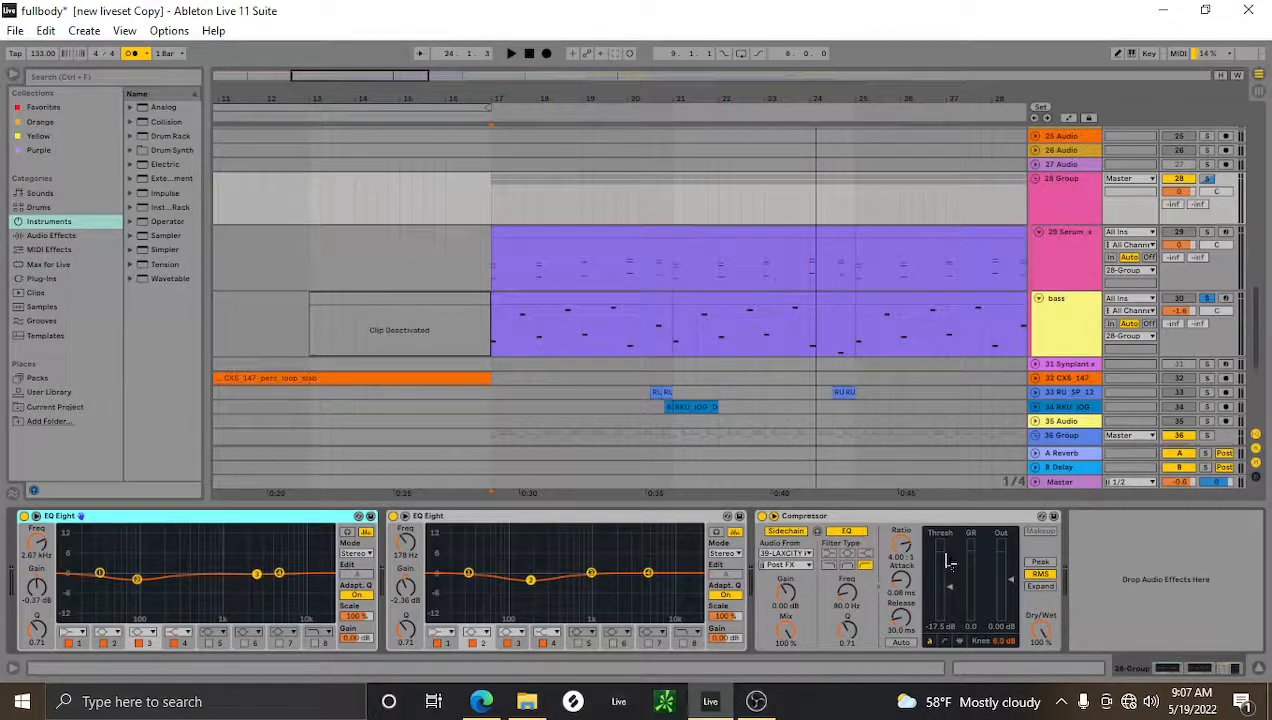
key("space")
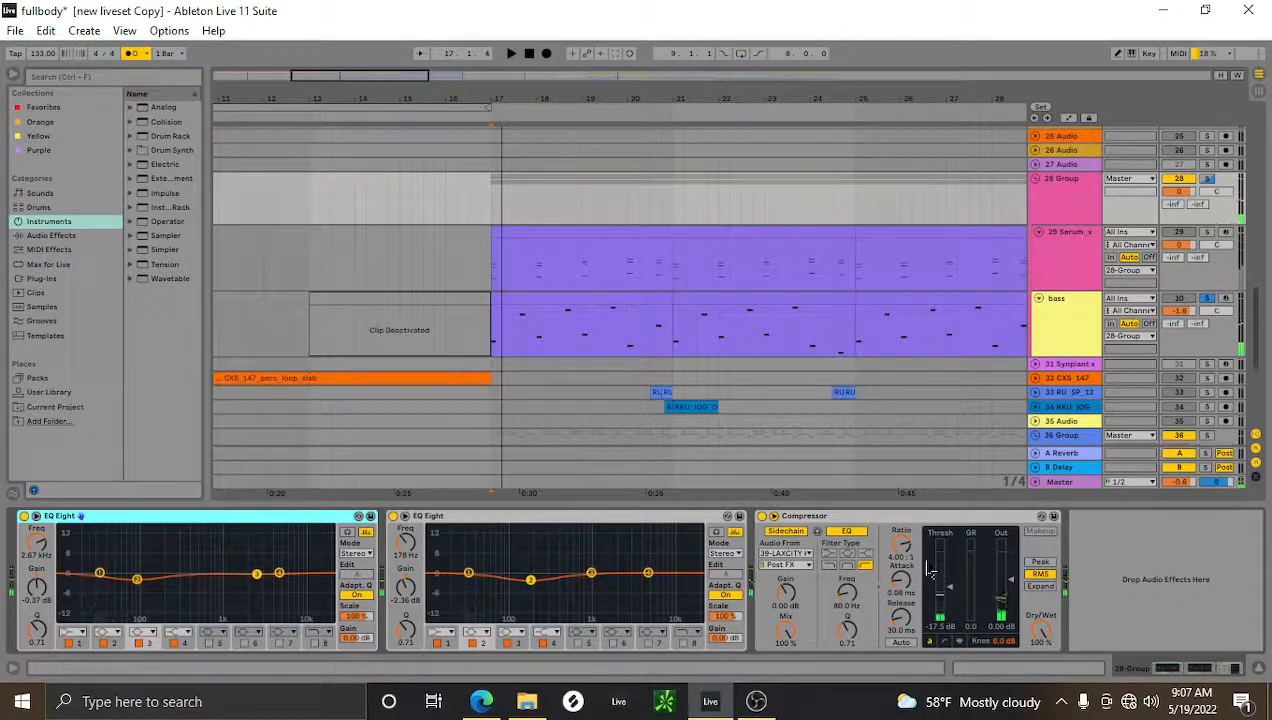
scroll(965, 392, "down", 2)
scroll(1160, 208, "up", 3)
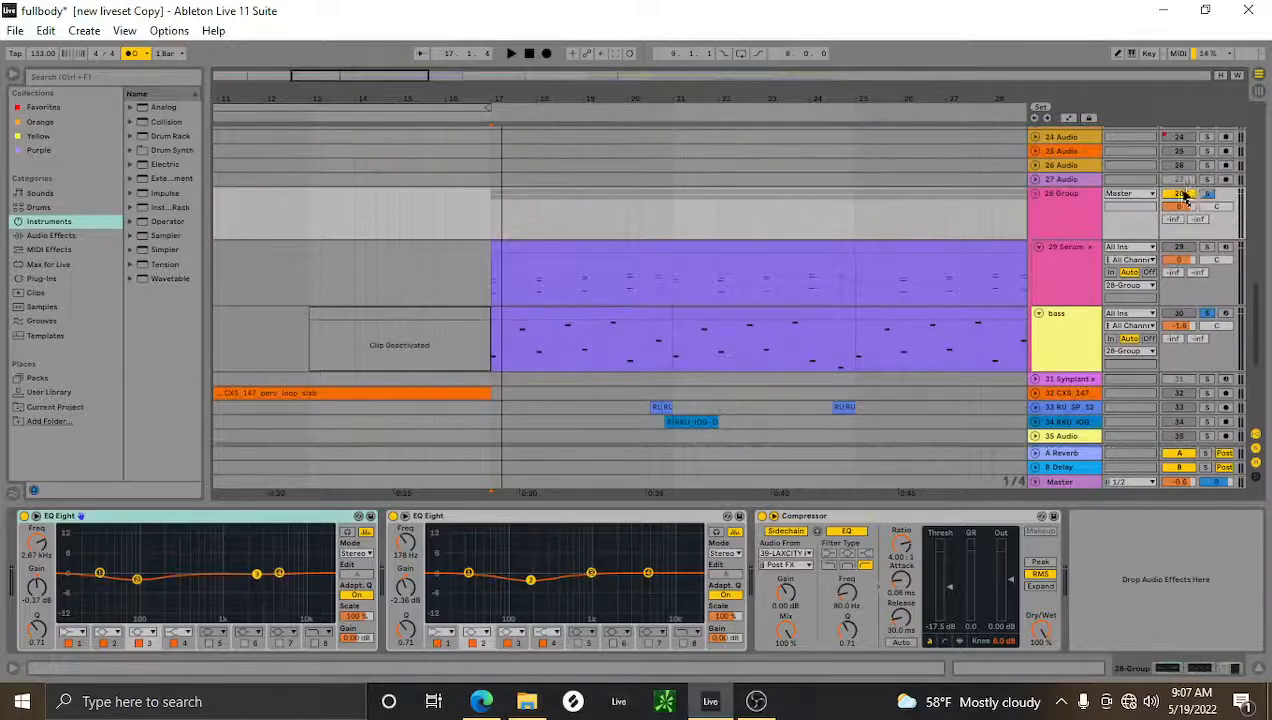
scroll(1207, 200, "down", 2)
key("space")
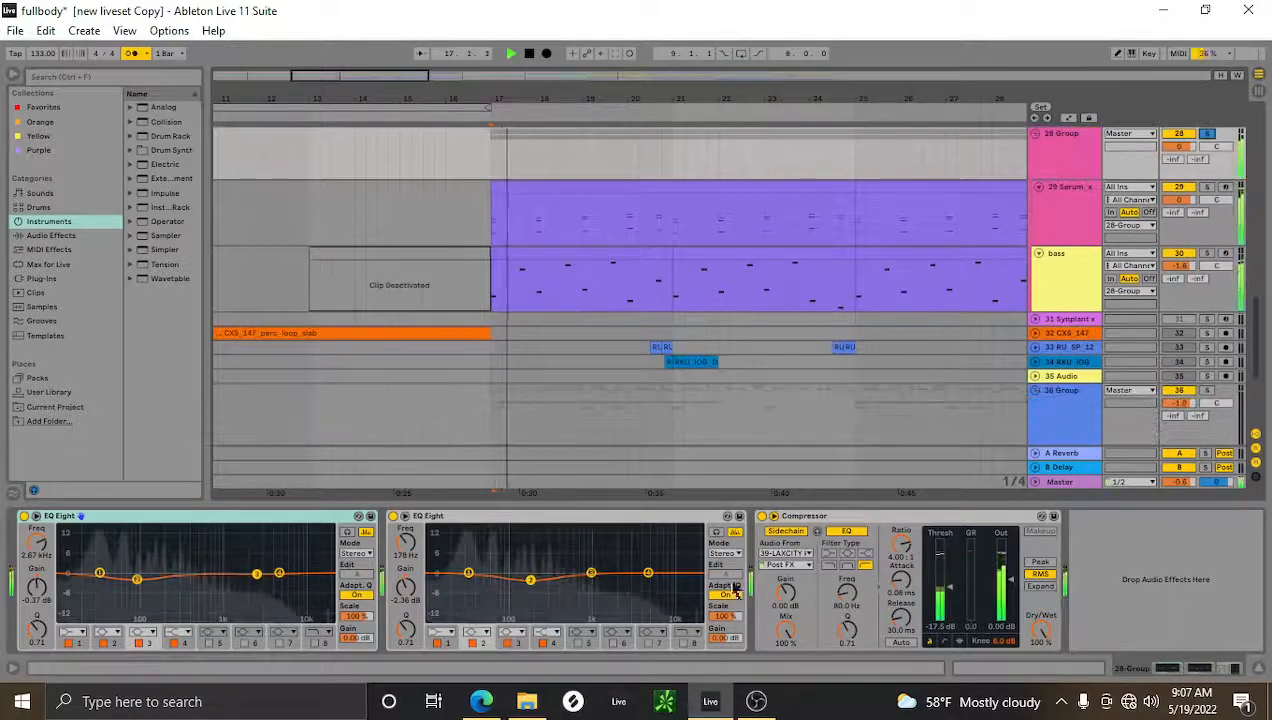
left_click(762, 516)
left_click(762, 516)
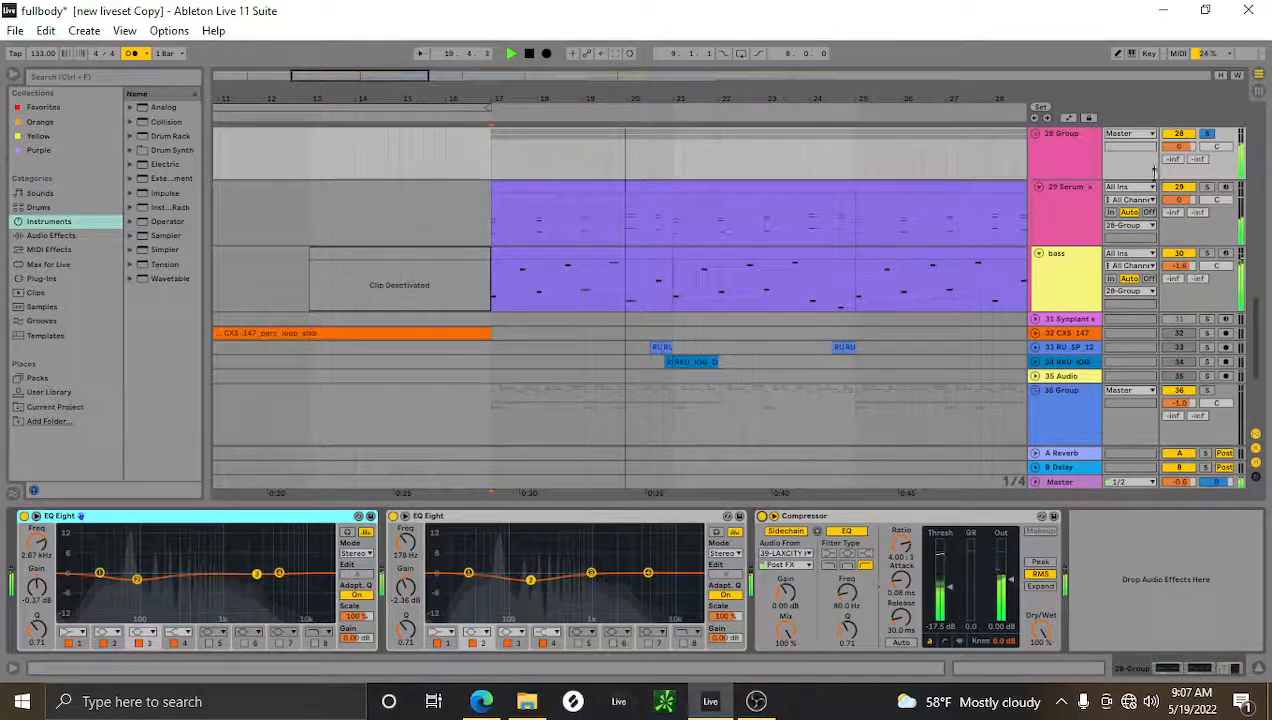
Stop playback, solo 36 Group and play it from bar 17 with its effects chain shown.
scroll(760, 400, "down", 3)
key("space")
scroll(701, 360, "down", 3)
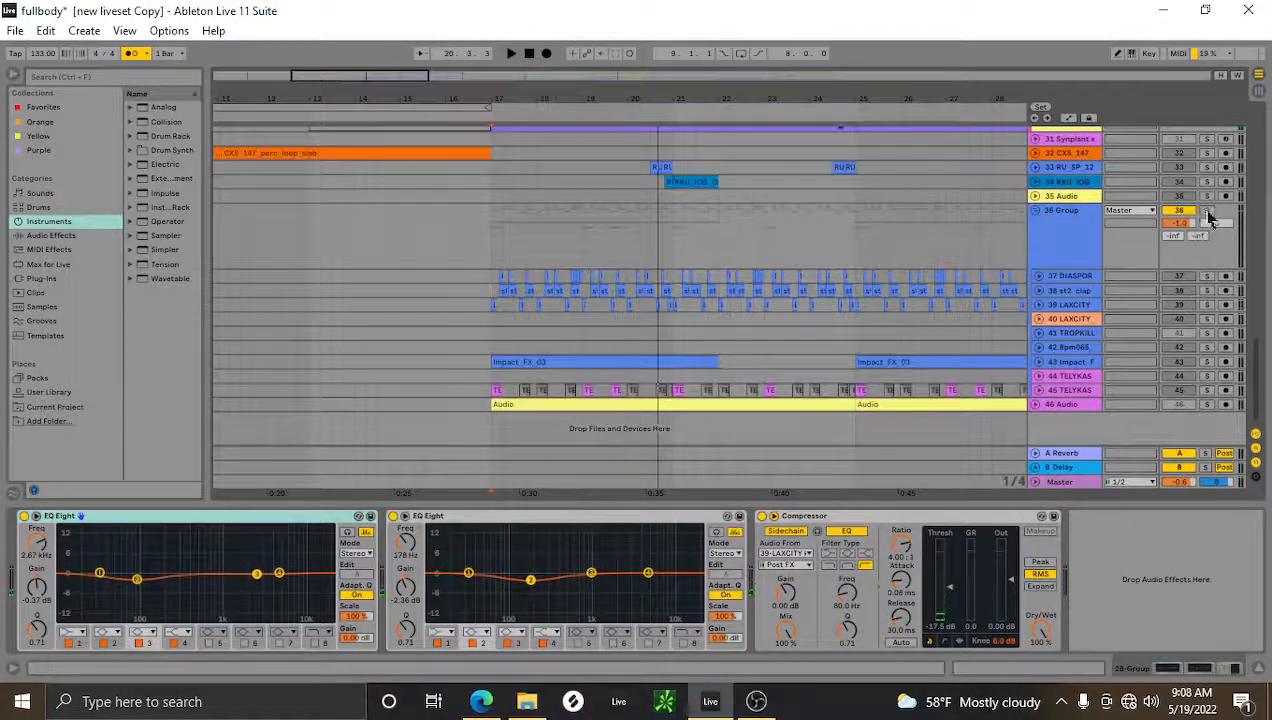
left_click(1207, 211)
left_click(492, 260)
key("space")
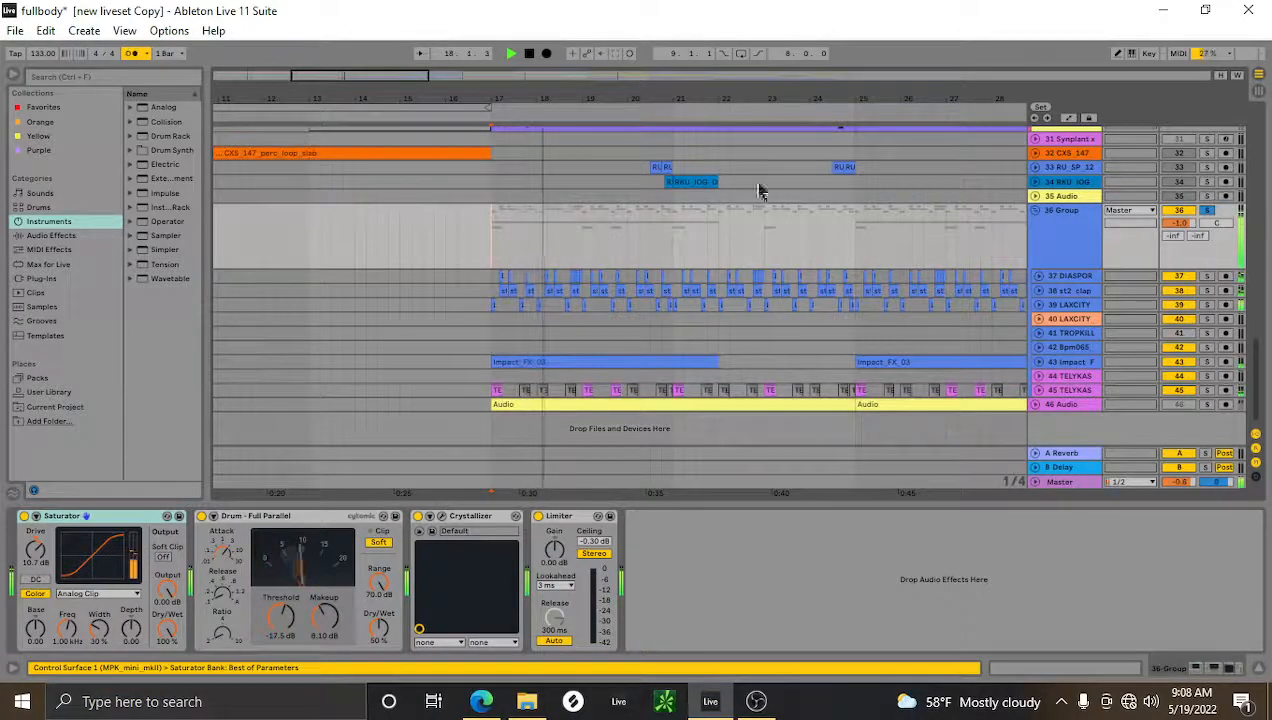
Unfold the drum tracks in 36 Group and review the effects on the 37 DIASPORA and 38 st2 clap tracks.
left_click(1038, 278)
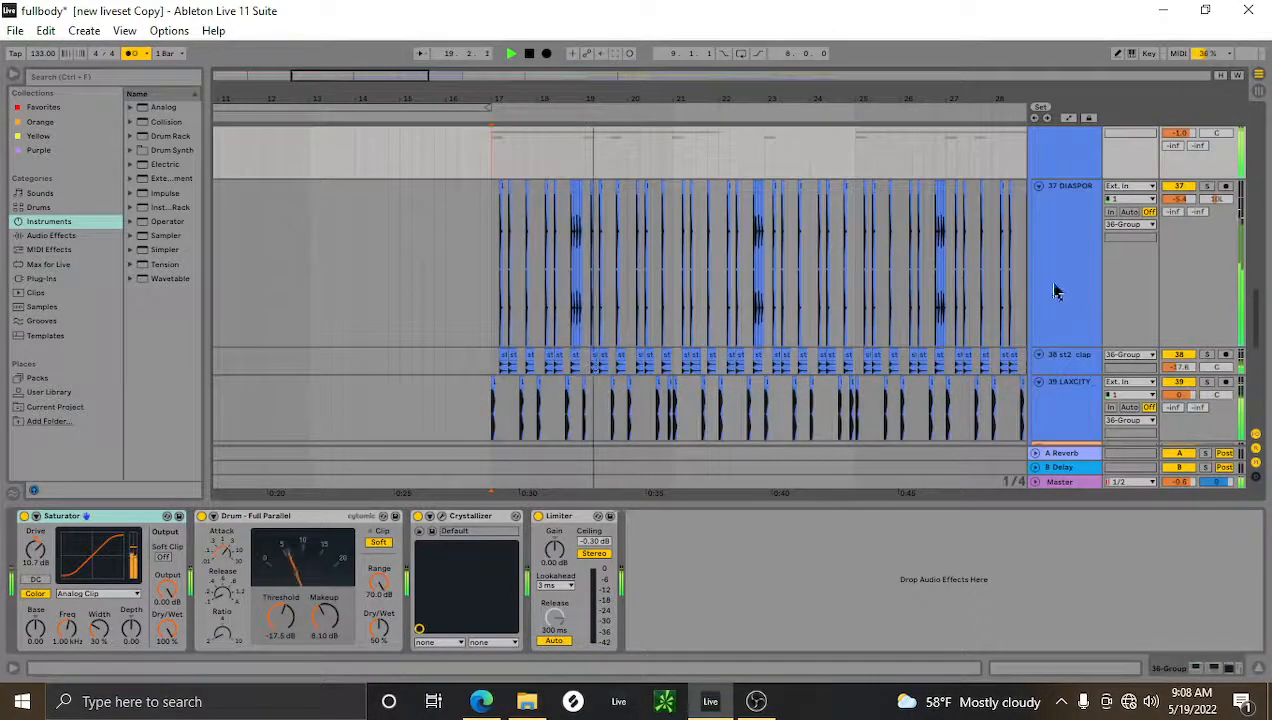
left_click(1074, 292)
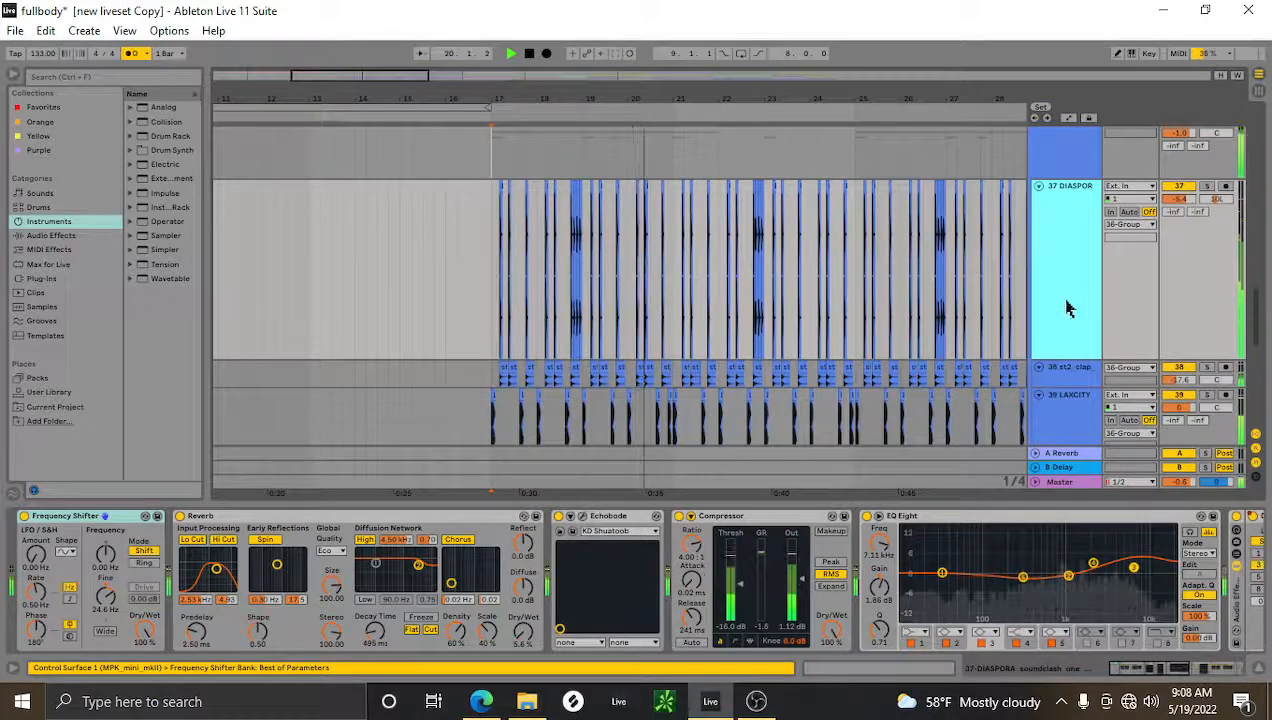
scroll(1069, 308, "down", 6)
scroll(1058, 280, "down", 2)
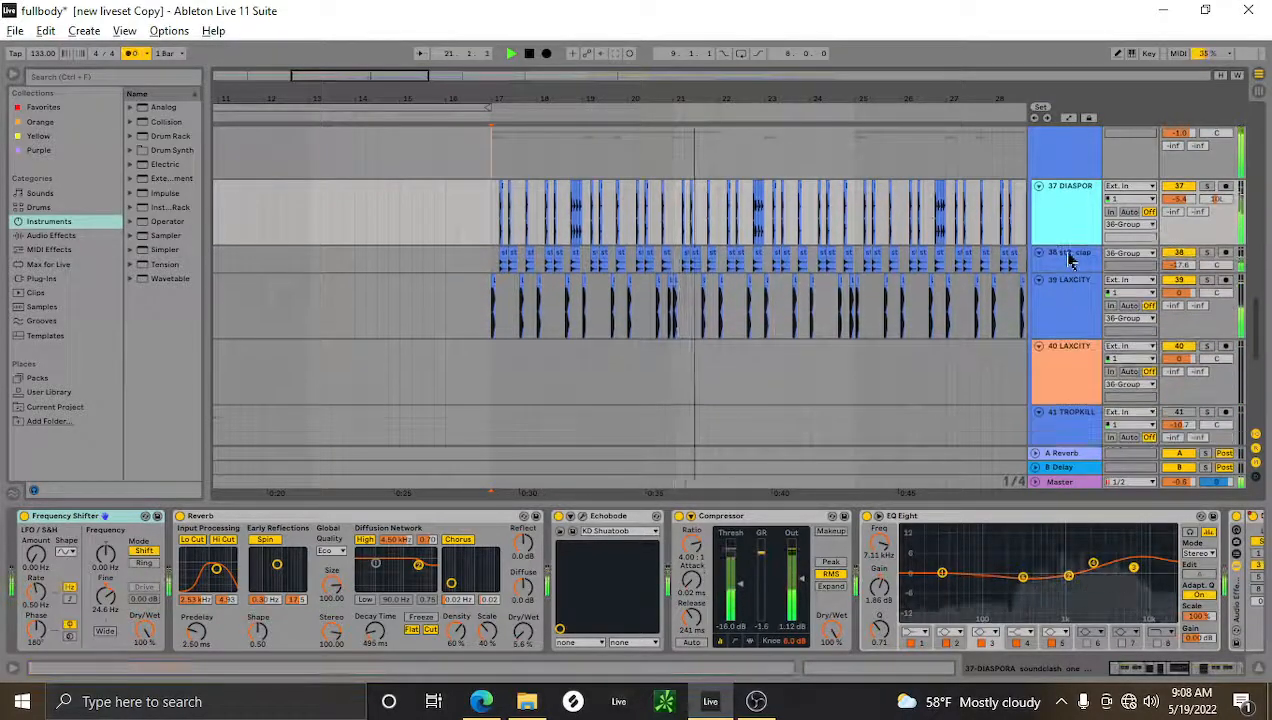
left_click(1055, 258)
scroll(1053, 263, "up", 2)
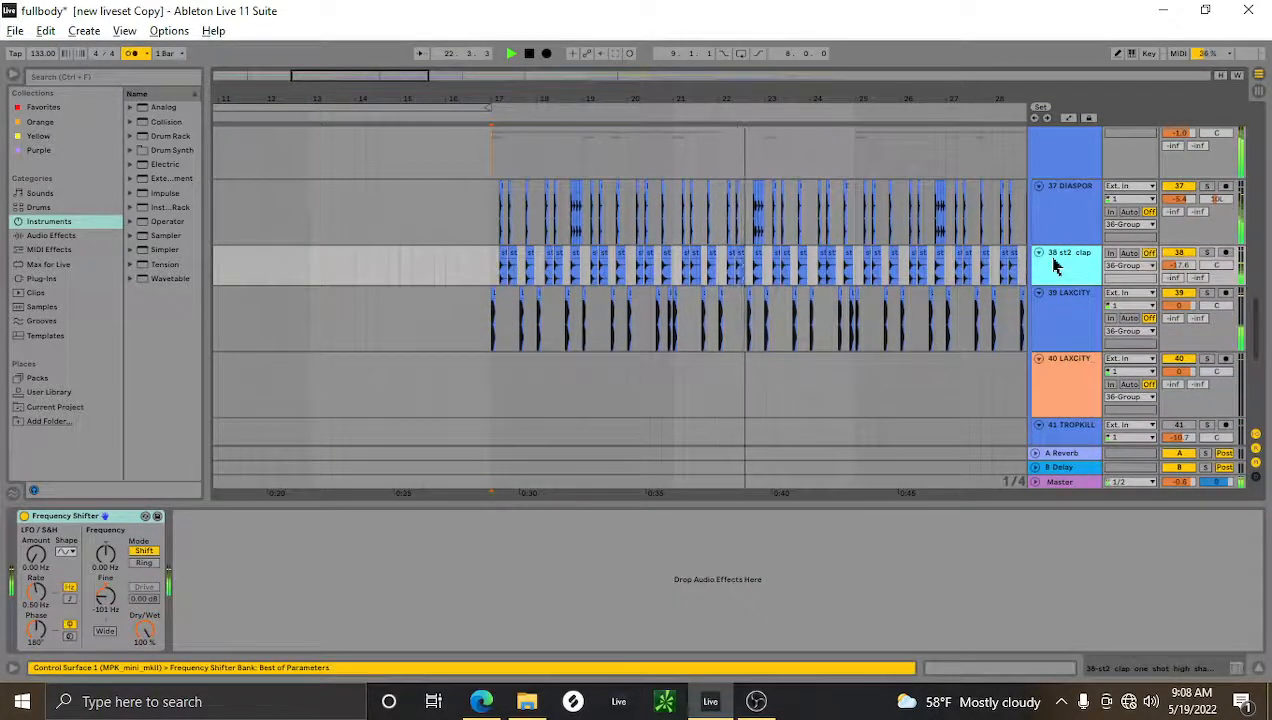
scroll(846, 289, "down", 2)
scroll(846, 300, "up", 10)
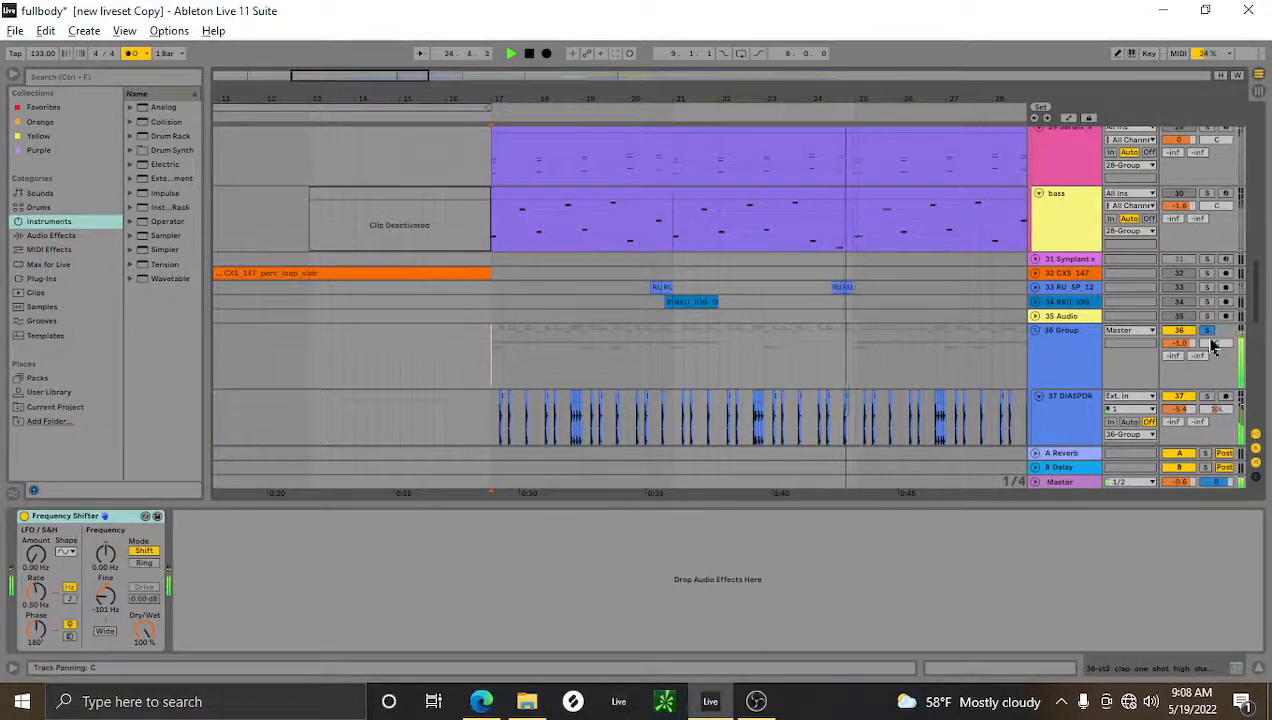
Unsolo 36 Group, stop playback and place the start position at bar 25, with the upper Granulator tracks in view.
left_click(1208, 331)
scroll(768, 312, "up", 5)
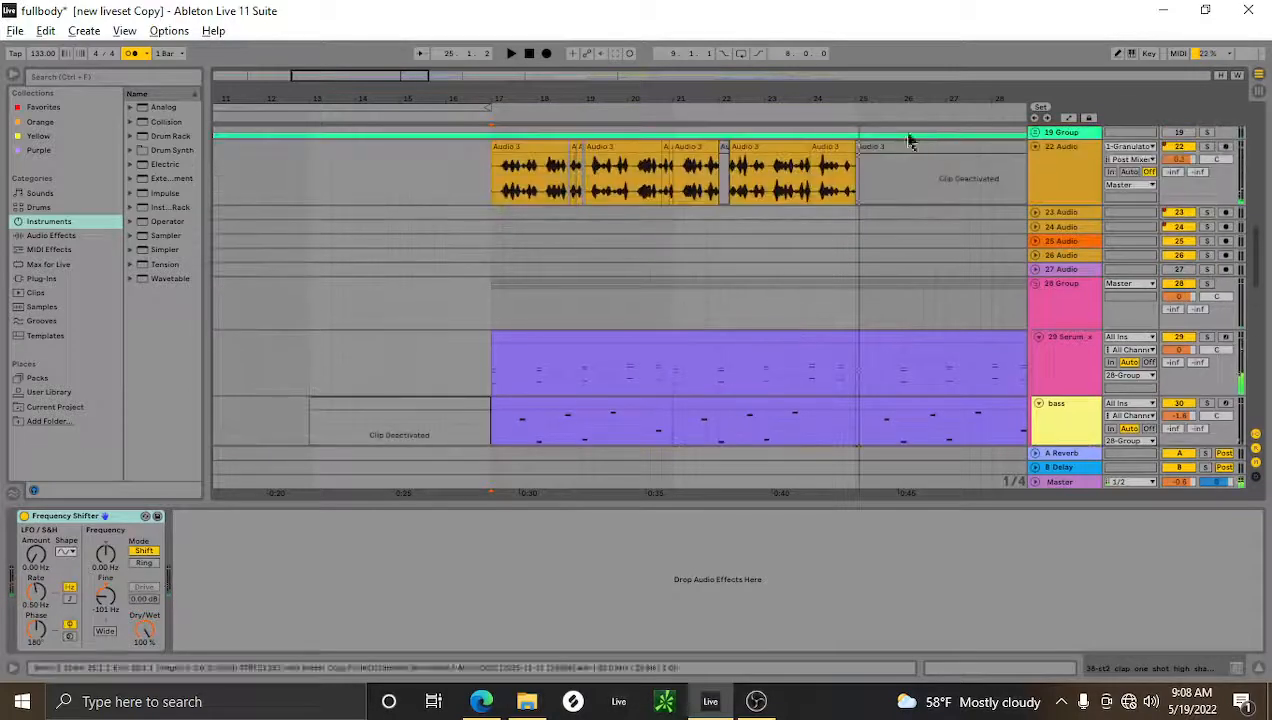
left_click_drag(888, 99, 800, 55)
scroll(660, 196, "up", 15)
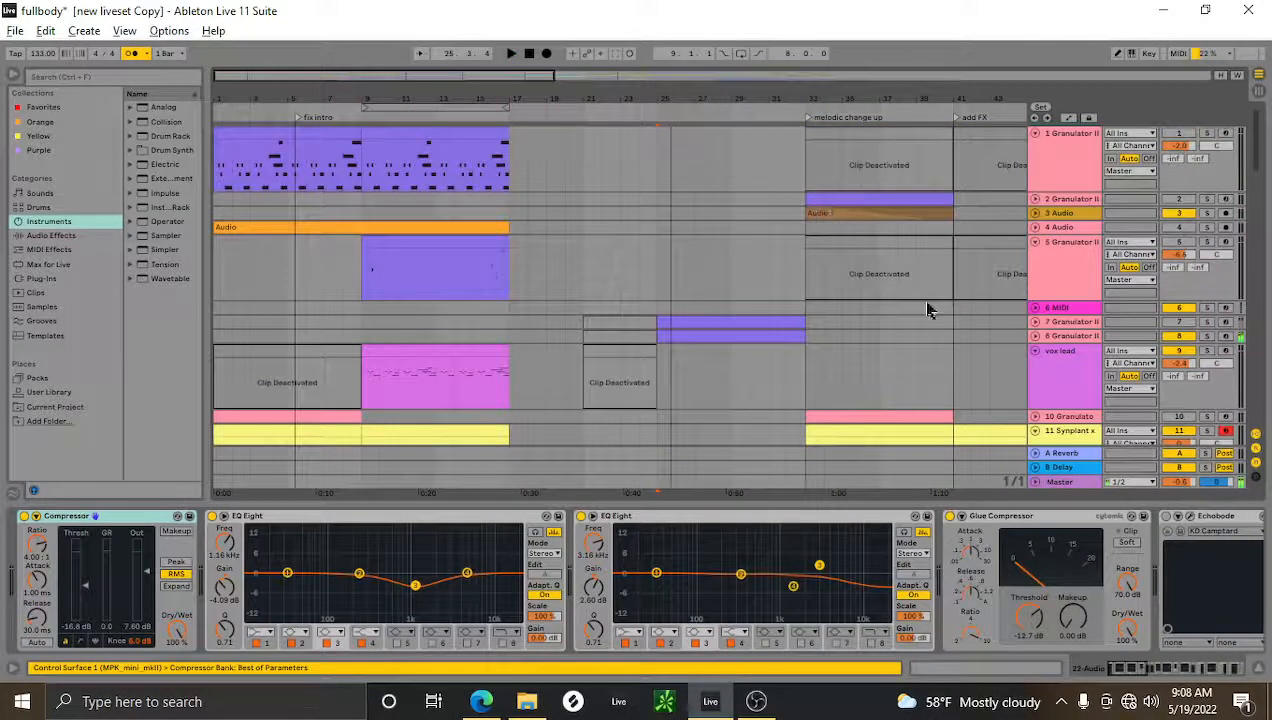
Play from bar 25, unfold both Granulator II tracks 7 and 8, and look through track 8's device chain.
left_click(1036, 324)
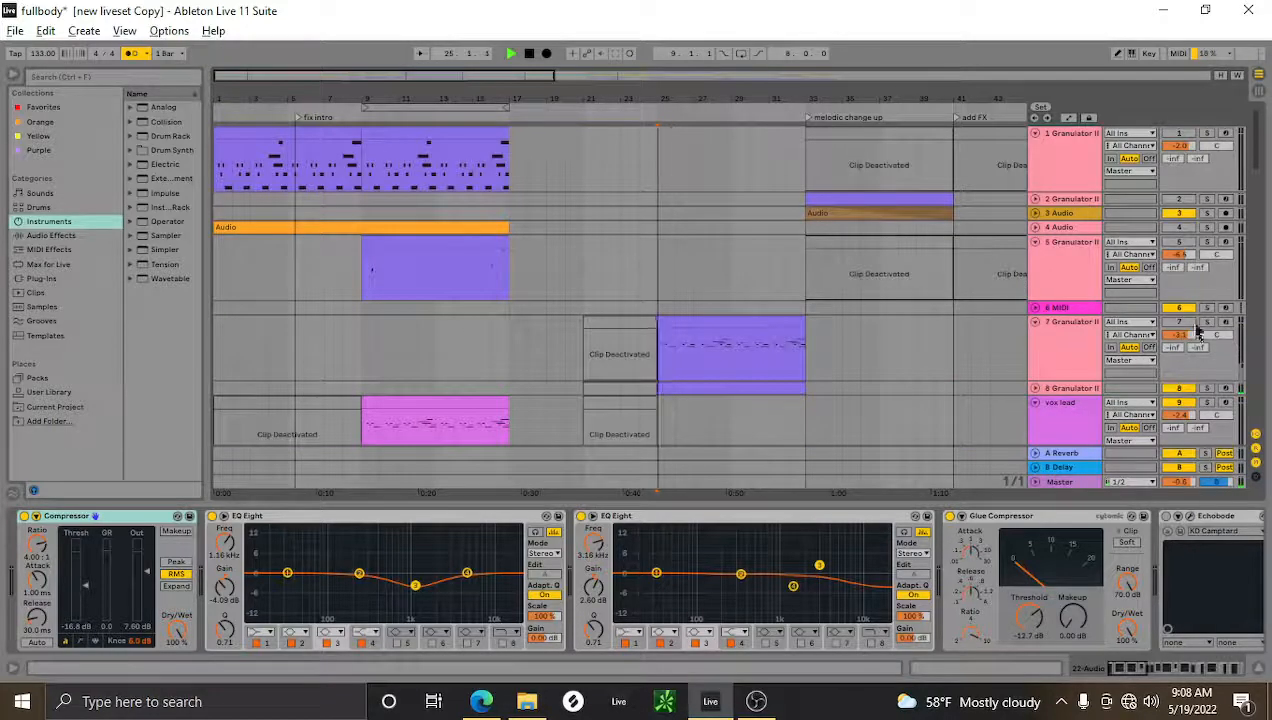
scroll(743, 386, "down", 1)
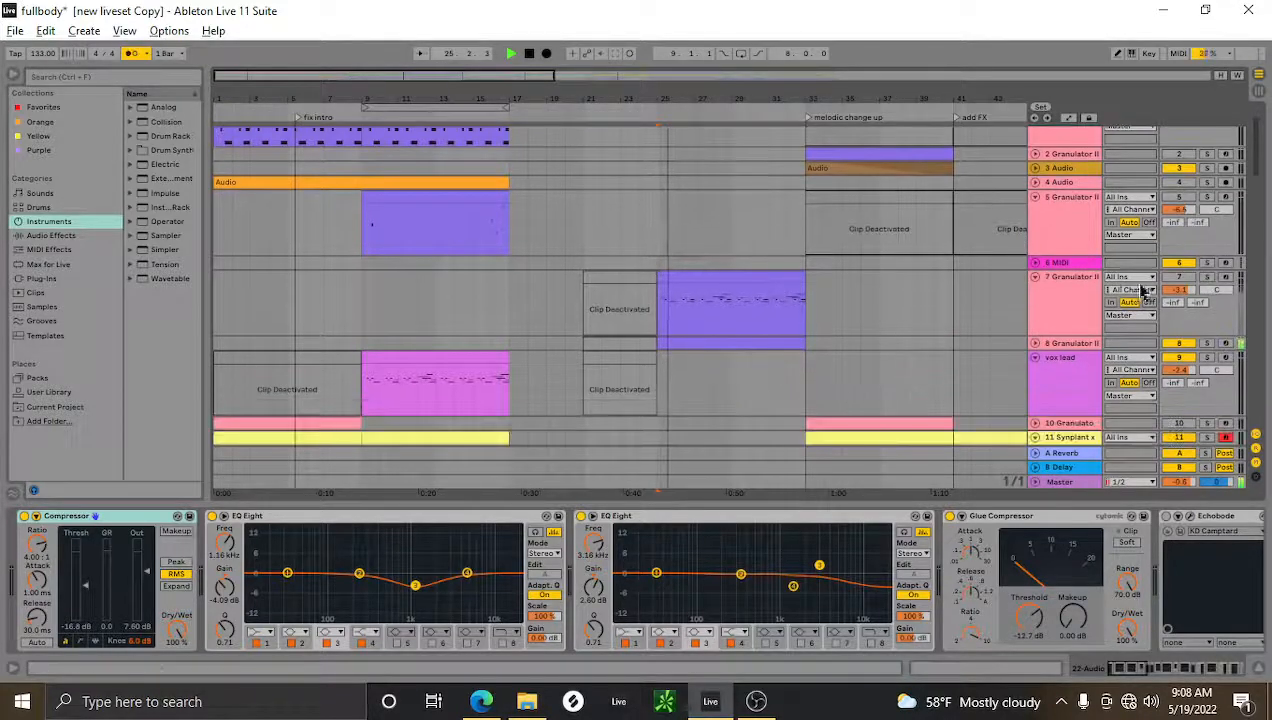
left_click(1036, 343)
left_click(1069, 345)
scroll(1084, 377, "down", 3)
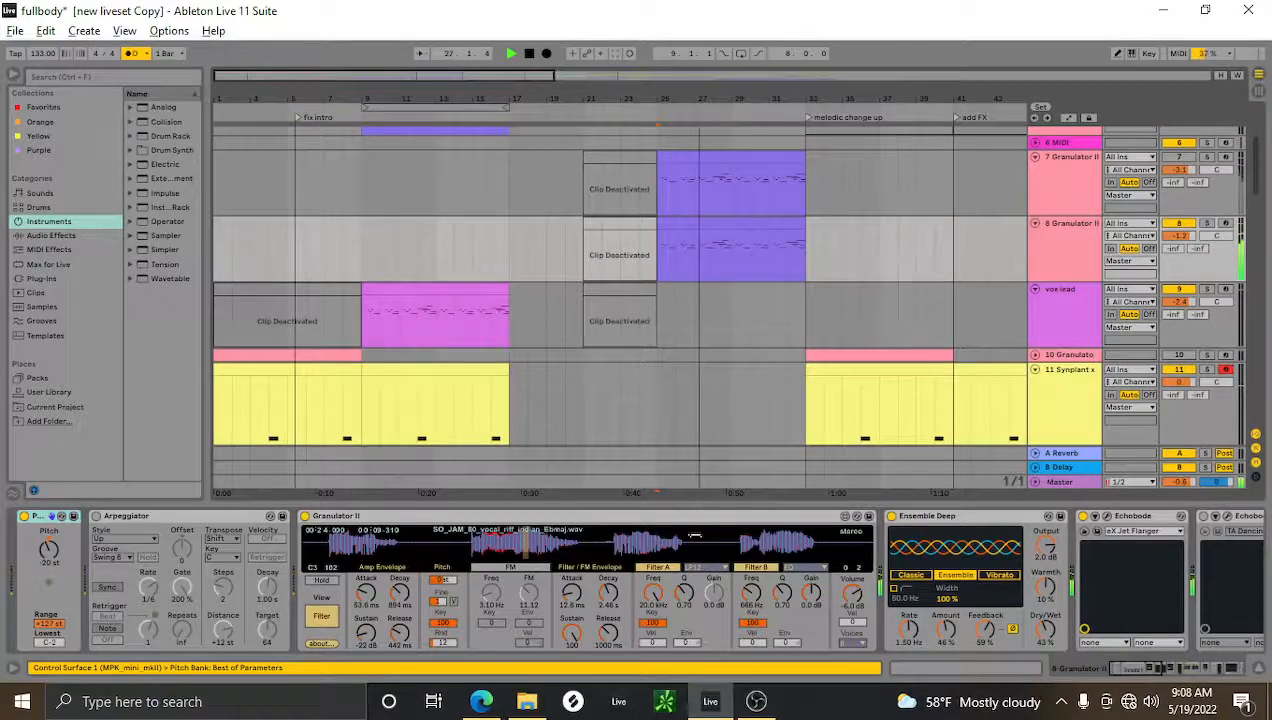
left_click(1155, 671)
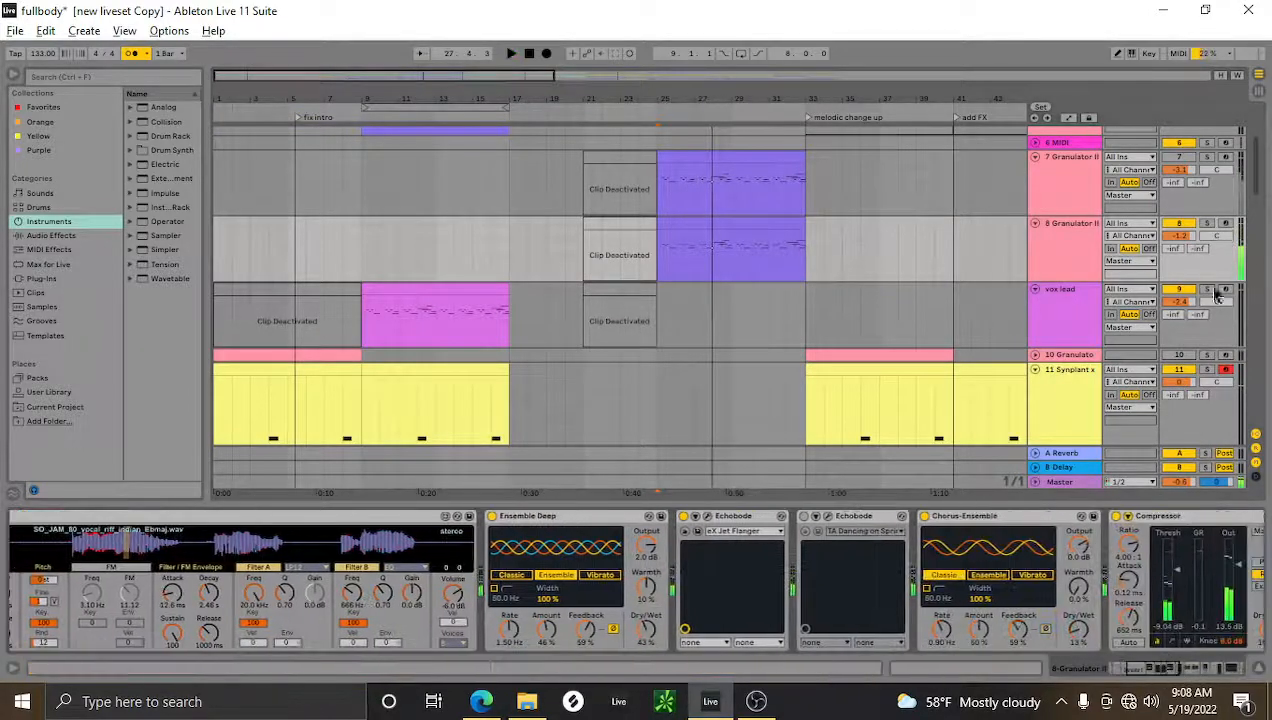
Solo 8 Granulator II and bypass and re-enable its eX Jet Flanger Echobode during playback to compare the sound.
left_click(1208, 224)
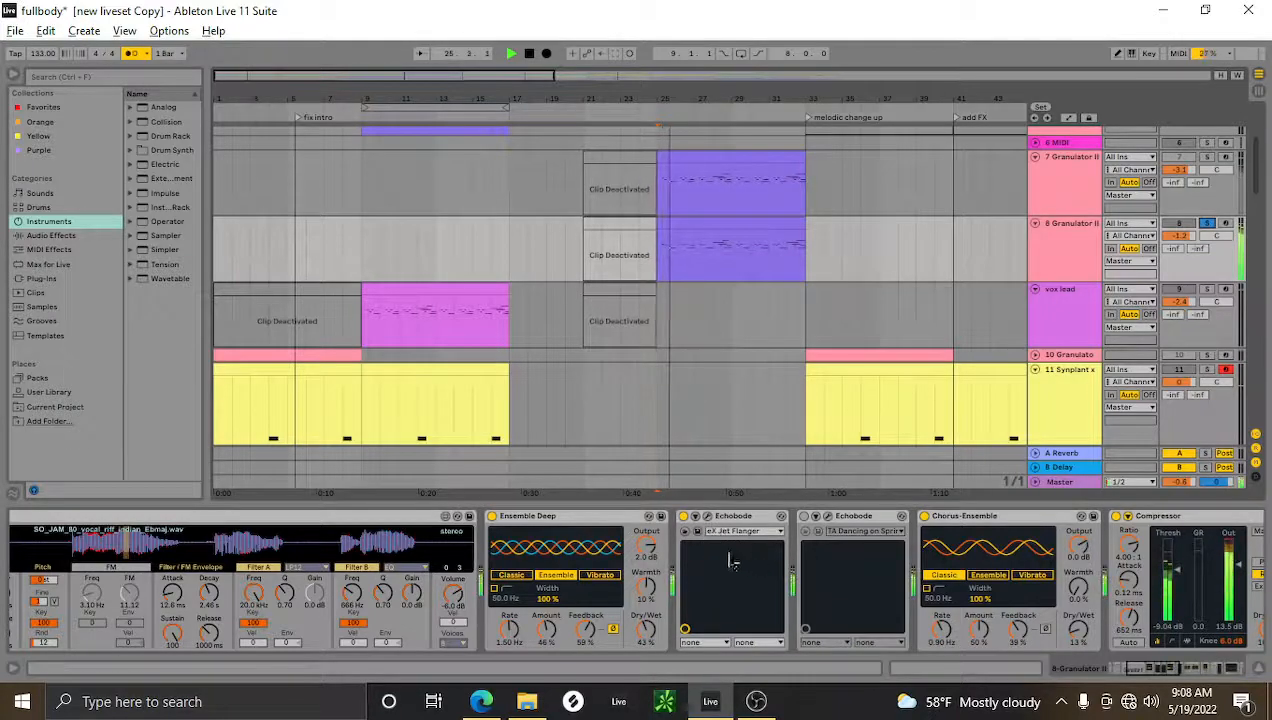
left_click(684, 517)
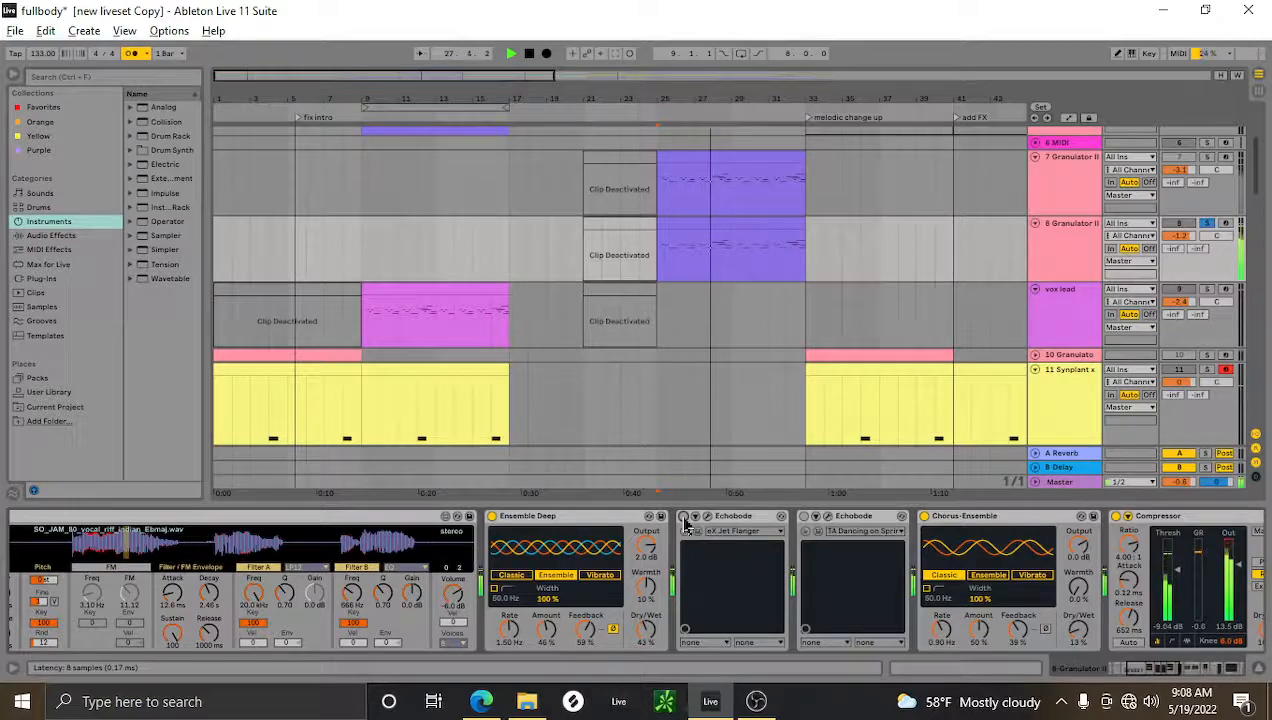
left_click(684, 517)
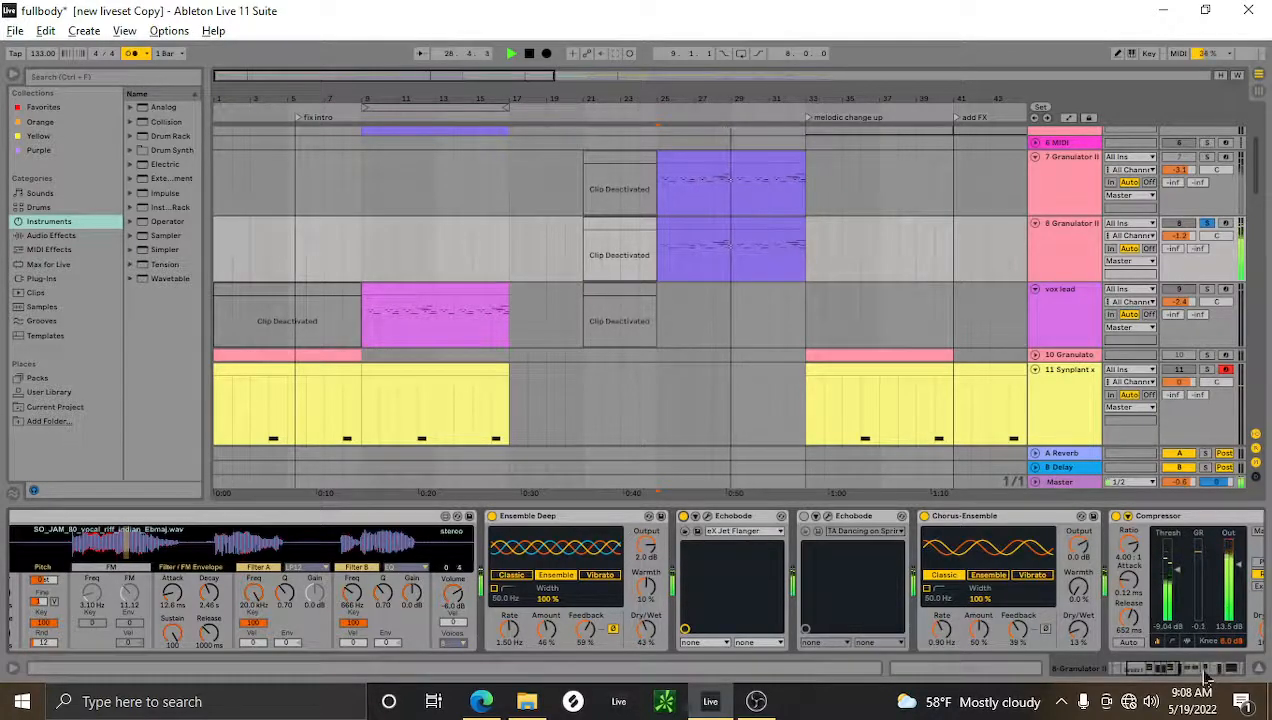
left_click_drag(1204, 670, 1087, 669)
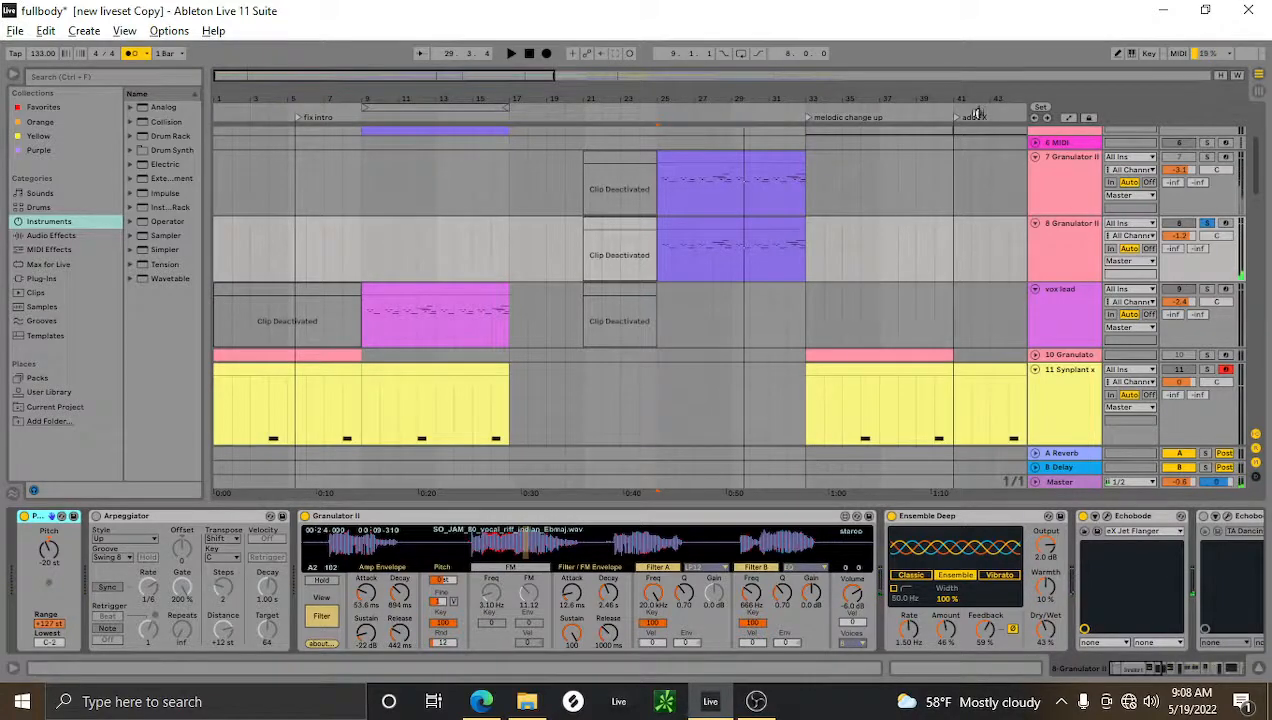
Play from bar 33 with 8 Granulator II unsoloed, hide the device chain and review the melodic change up section's clips.
left_click_drag(980, 98, 970, 62)
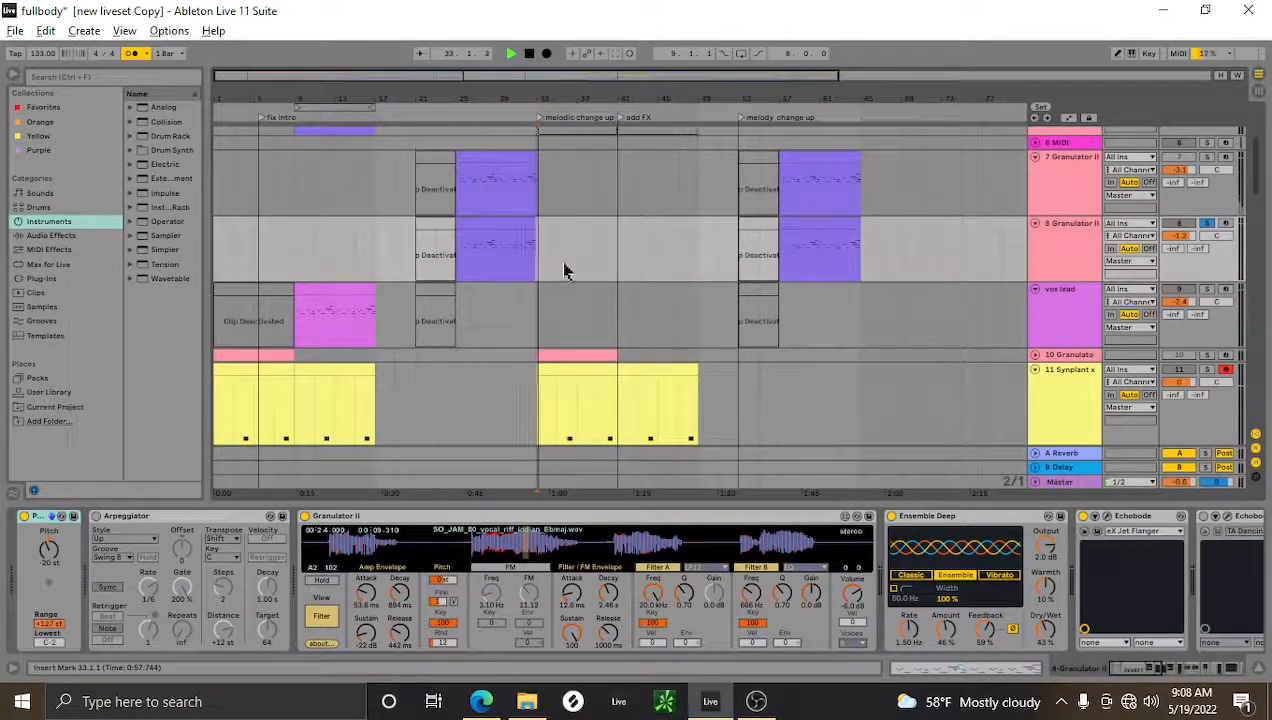
left_click(1206, 225)
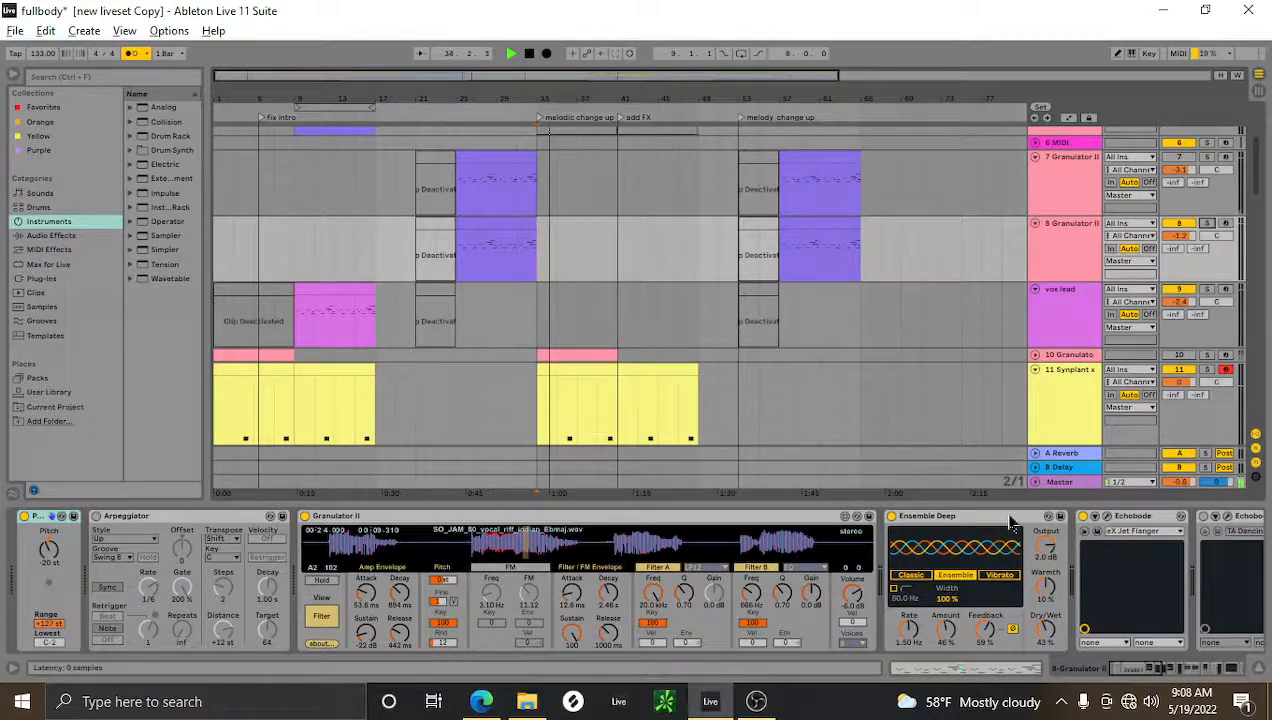
left_click_drag(1003, 517, 990, 610)
scroll(570, 364, "down", 10)
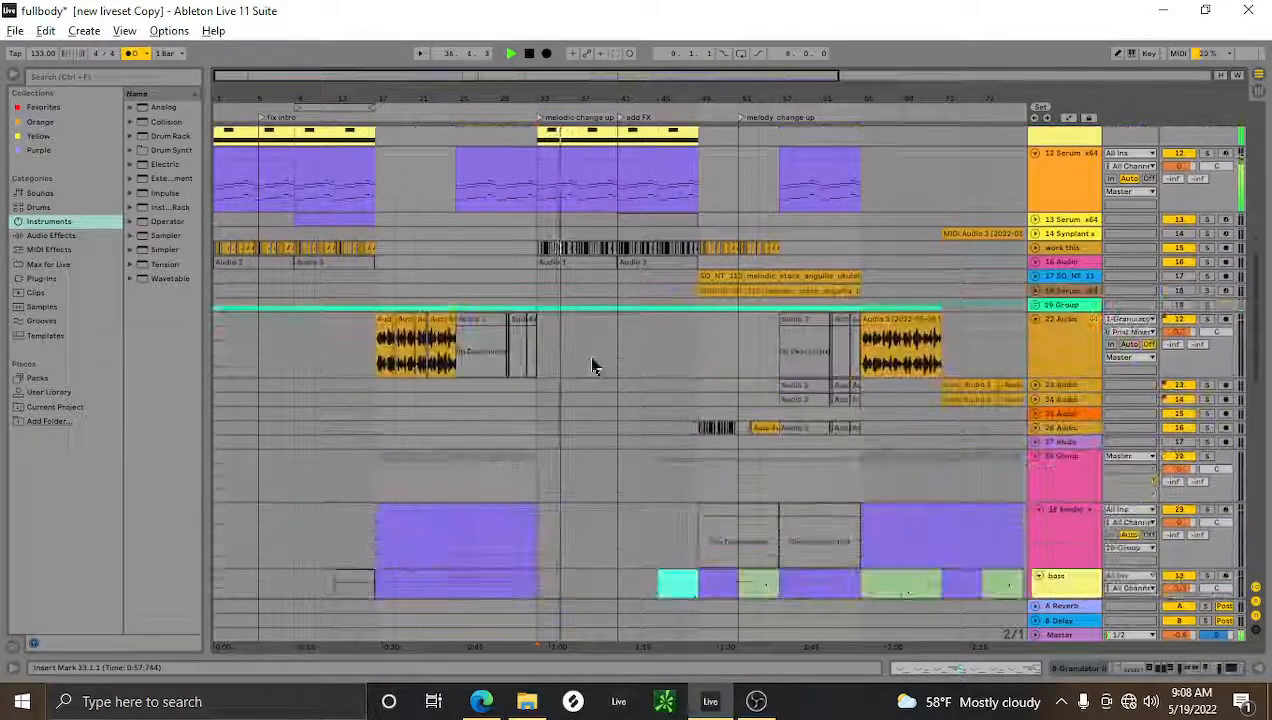
scroll(585, 375, "up", 10)
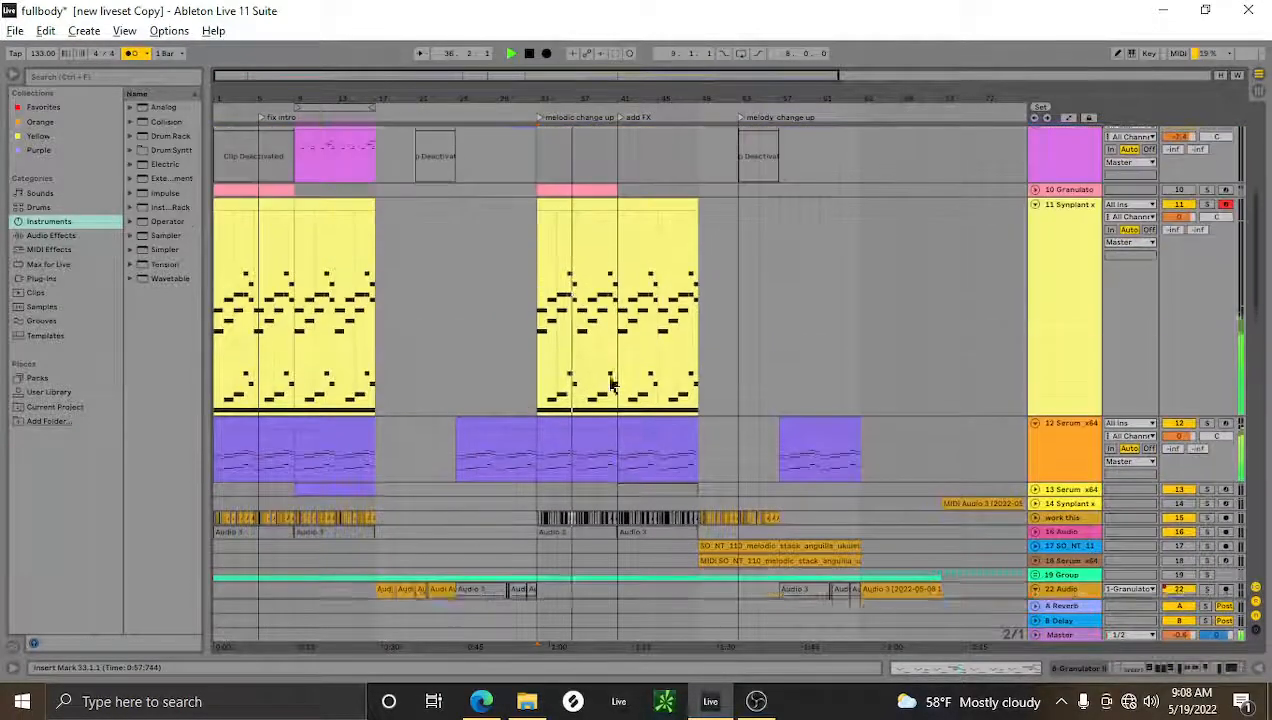
scroll(612, 385, "up", 5)
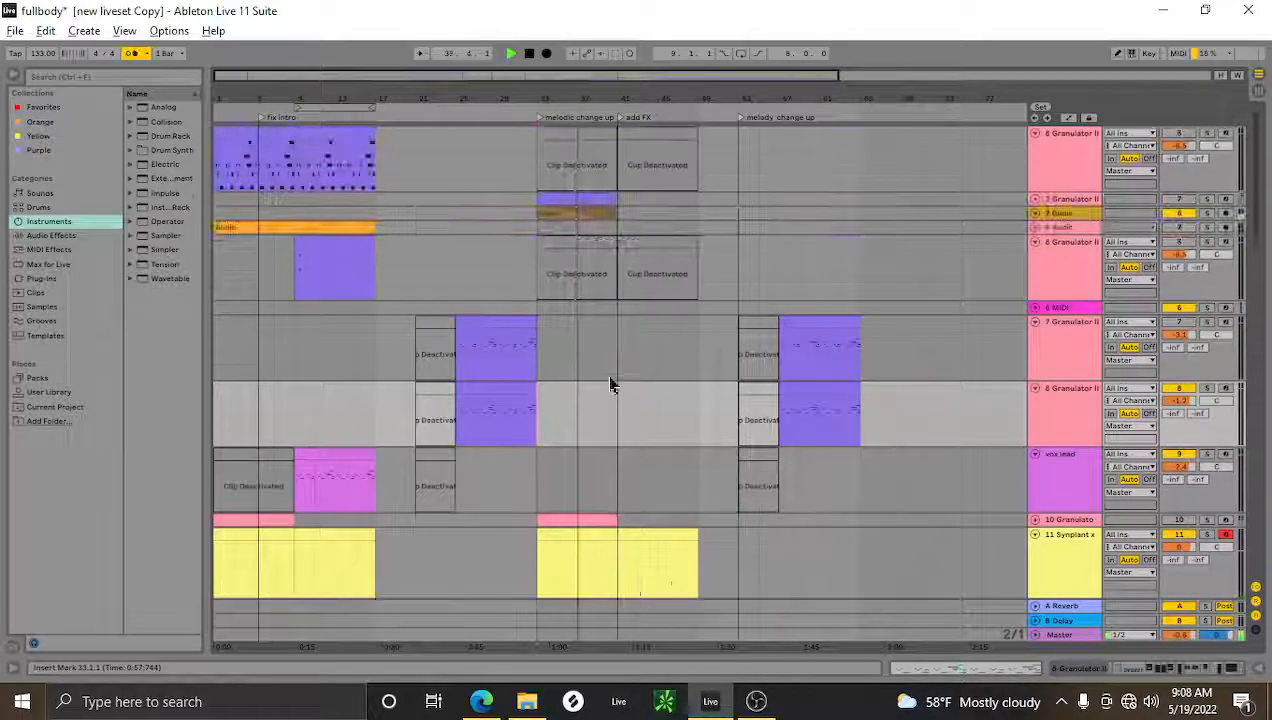
Play from bar 41 at the add FX marker and look over that section's synth, bass and percussion clips.
left_click(620, 200)
left_click_drag(658, 93, 673, 284)
scroll(653, 332, "down", 8)
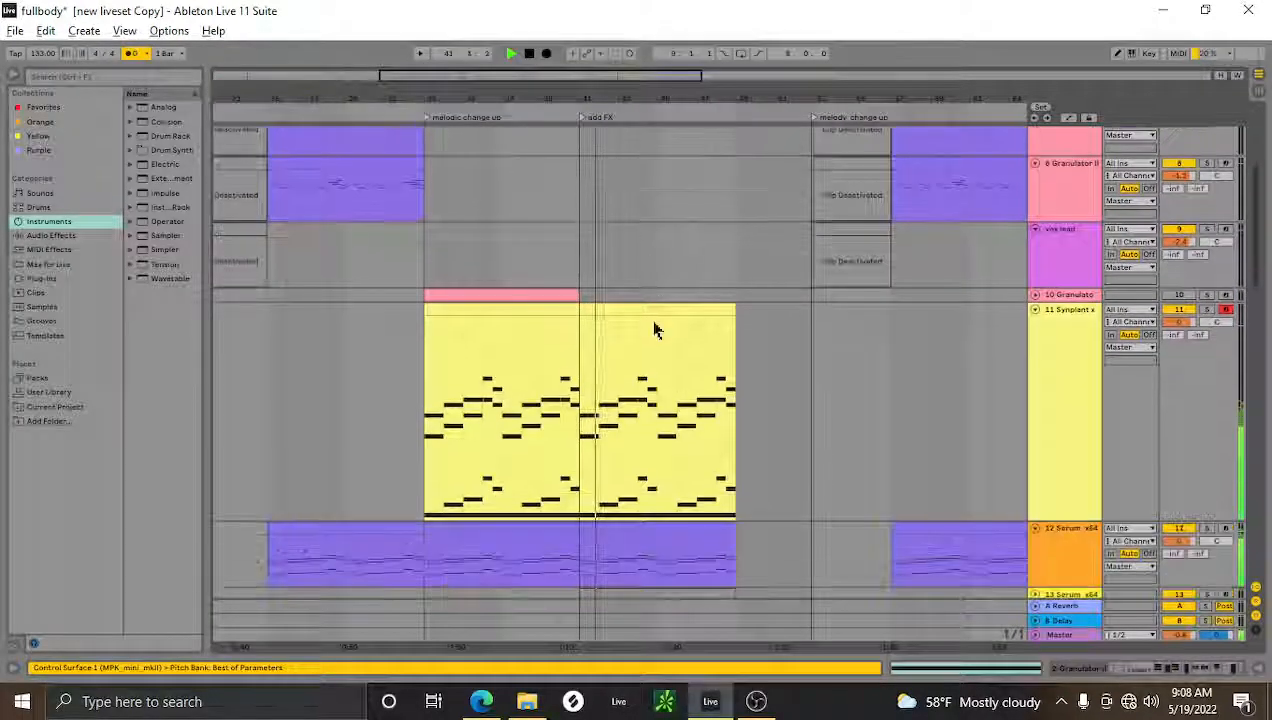
scroll(678, 437, "down", 5)
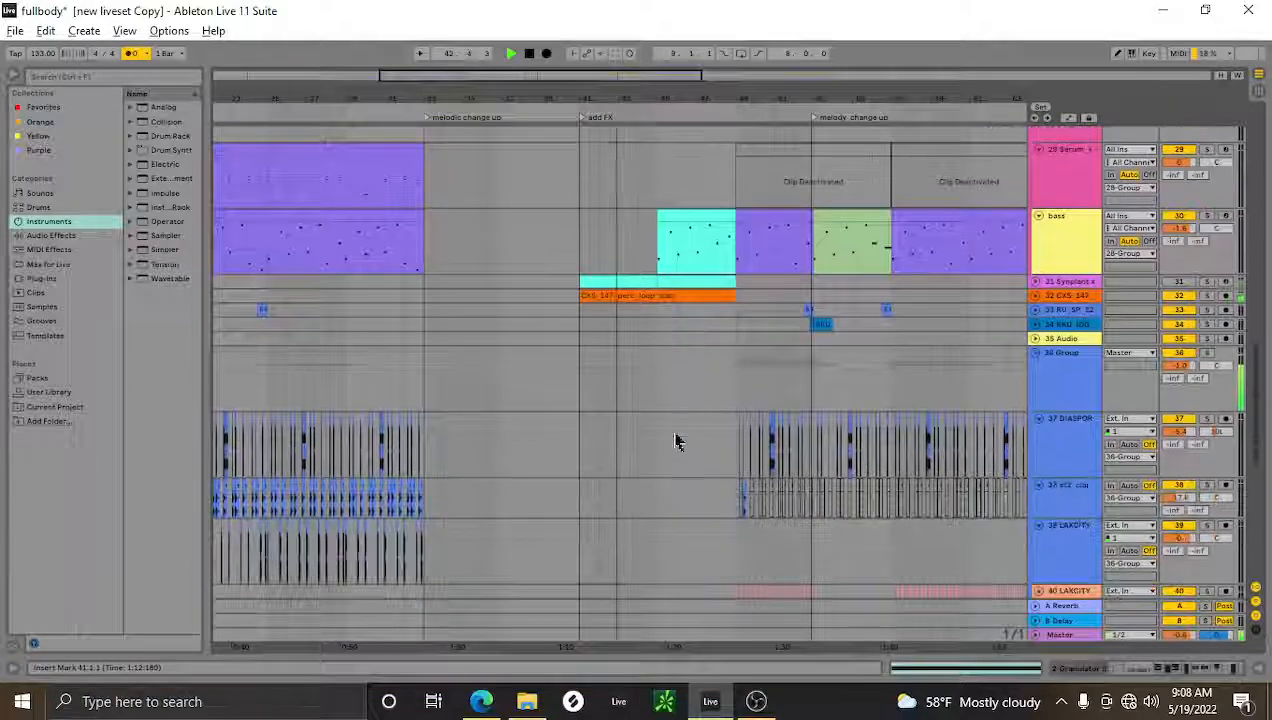
Play from bar 45, where the bass clip enters before the melody change up, and select the bass track.
left_click(660, 304)
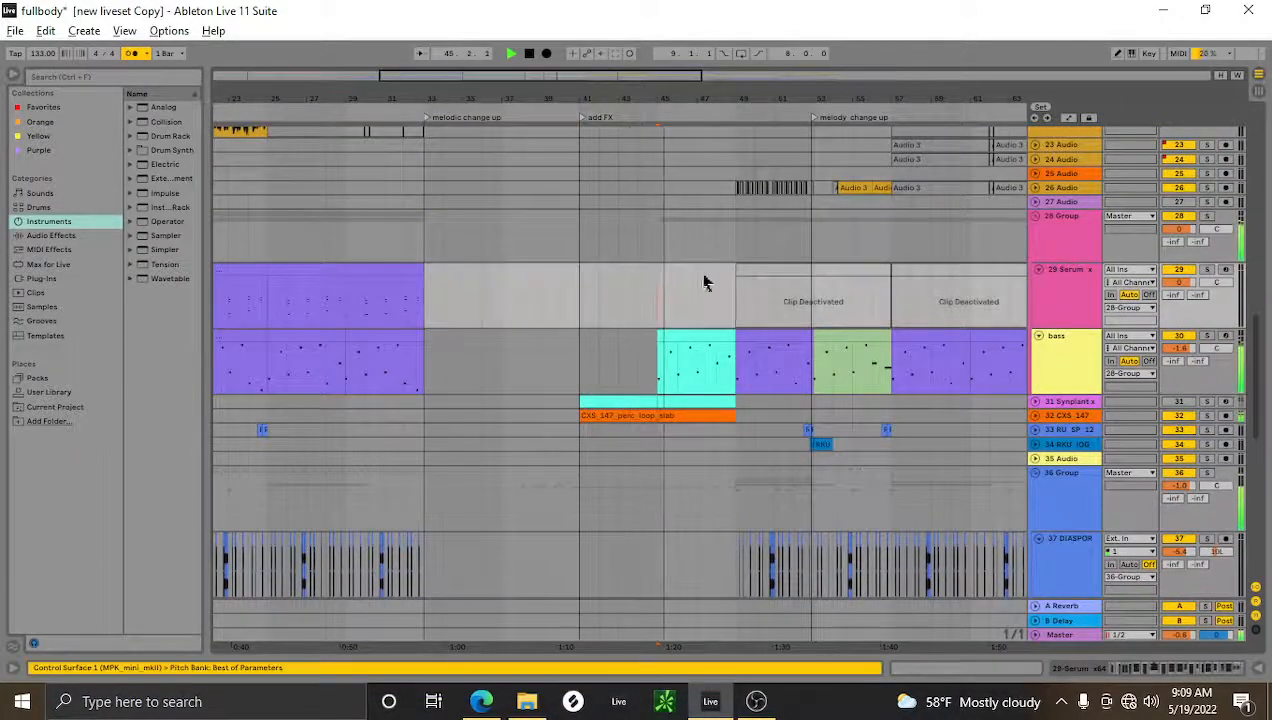
left_click_drag(709, 101, 612, 113)
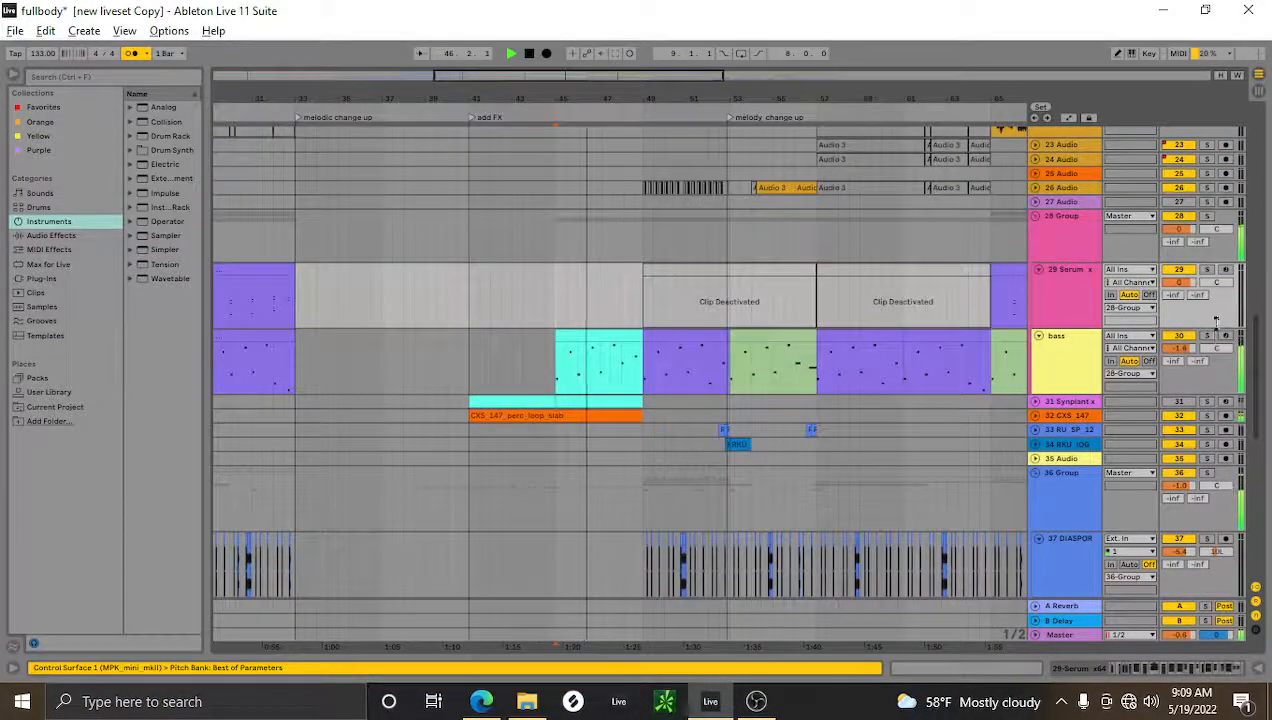
left_click(1080, 366)
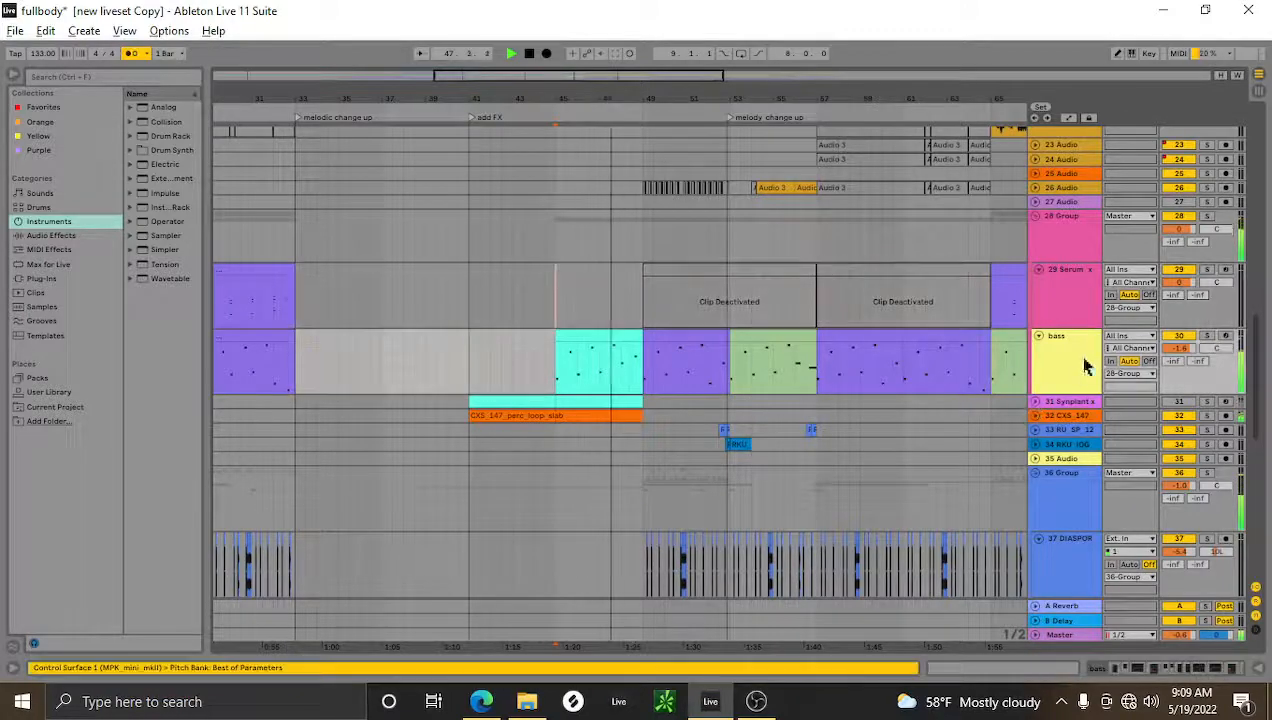
Solo 28 Group during playback from bar 45, review the bass track's device chain through its EQ Eights, and unsolo the group.
left_click(1207, 216)
key("space")
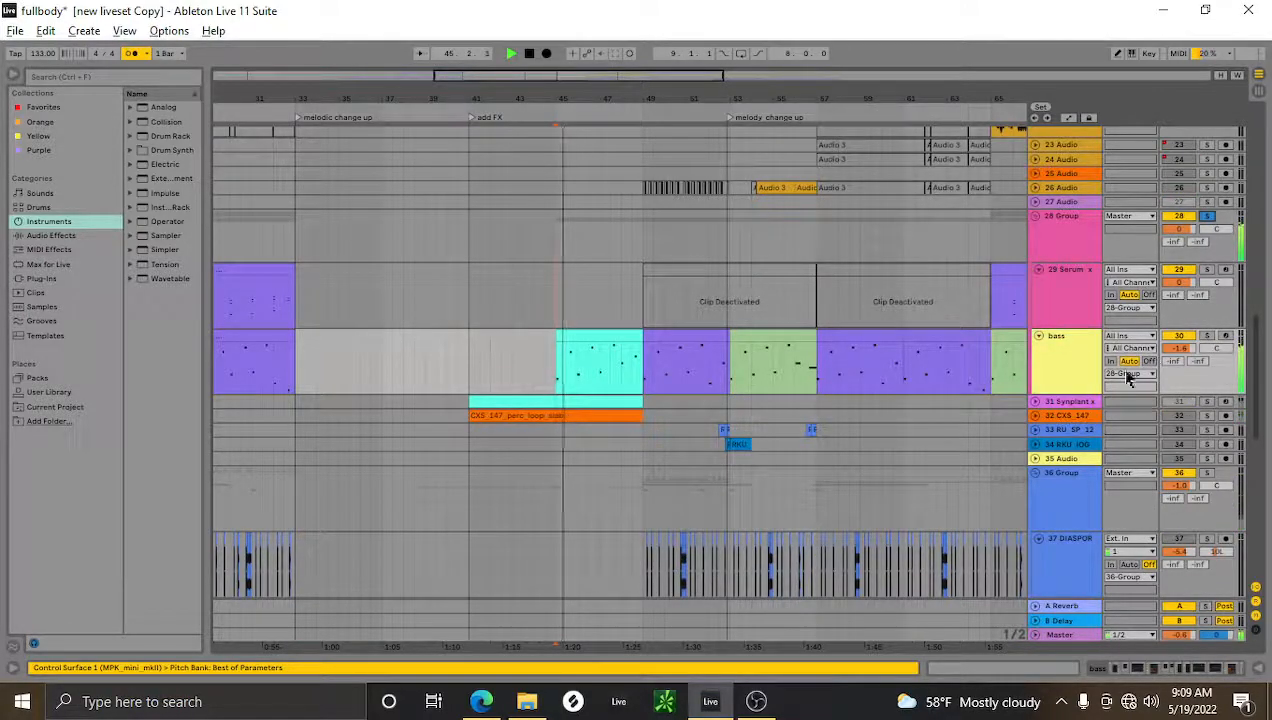
double_click(1087, 368)
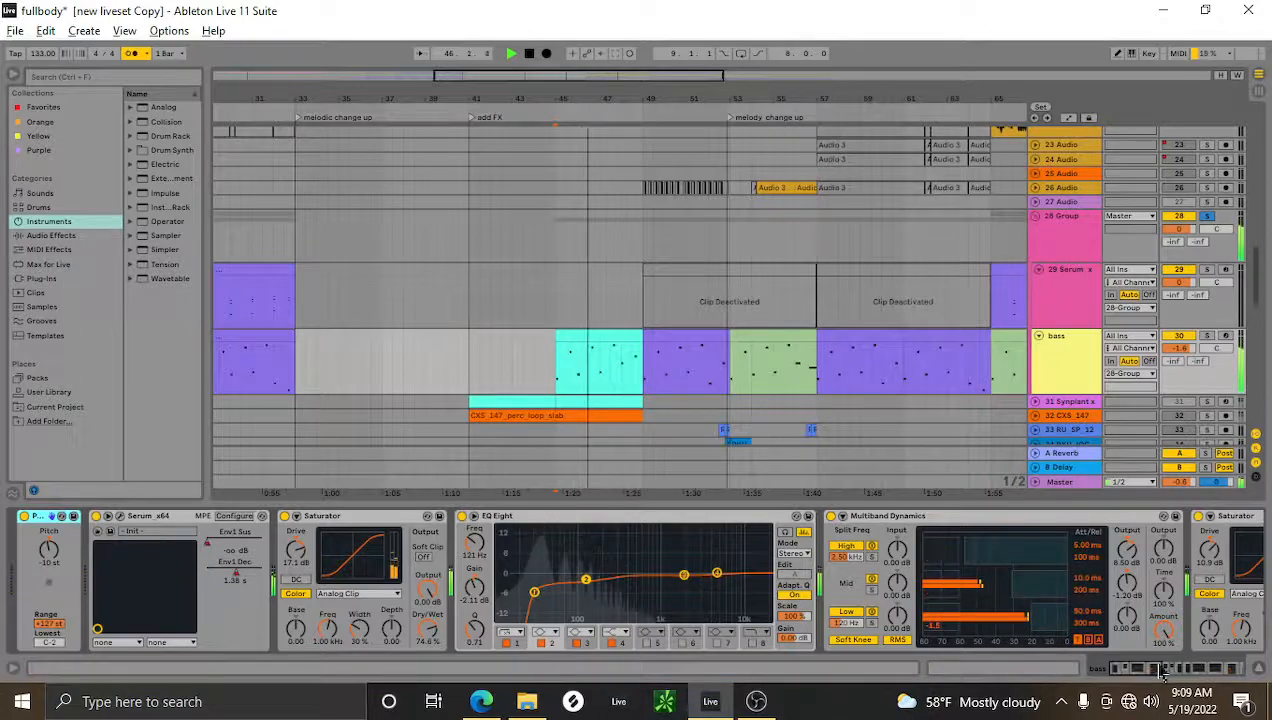
left_click_drag(1161, 671, 1220, 670)
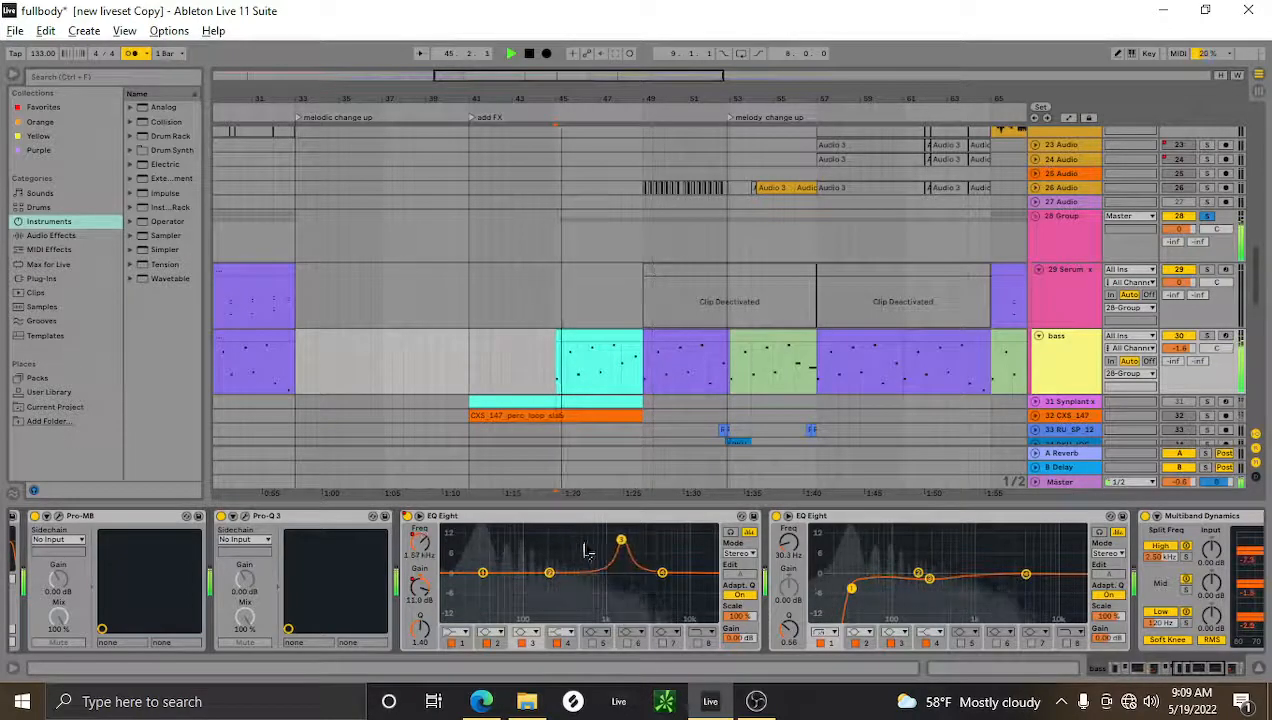
key("space")
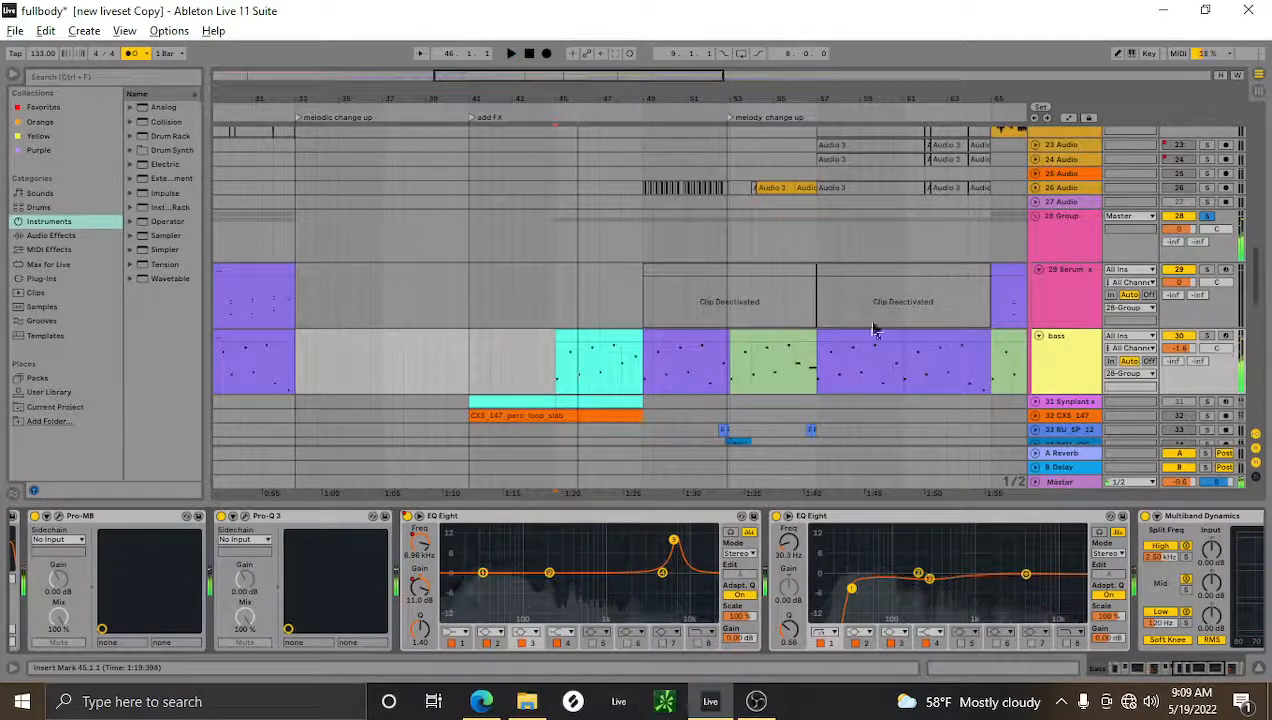
left_click(1206, 216)
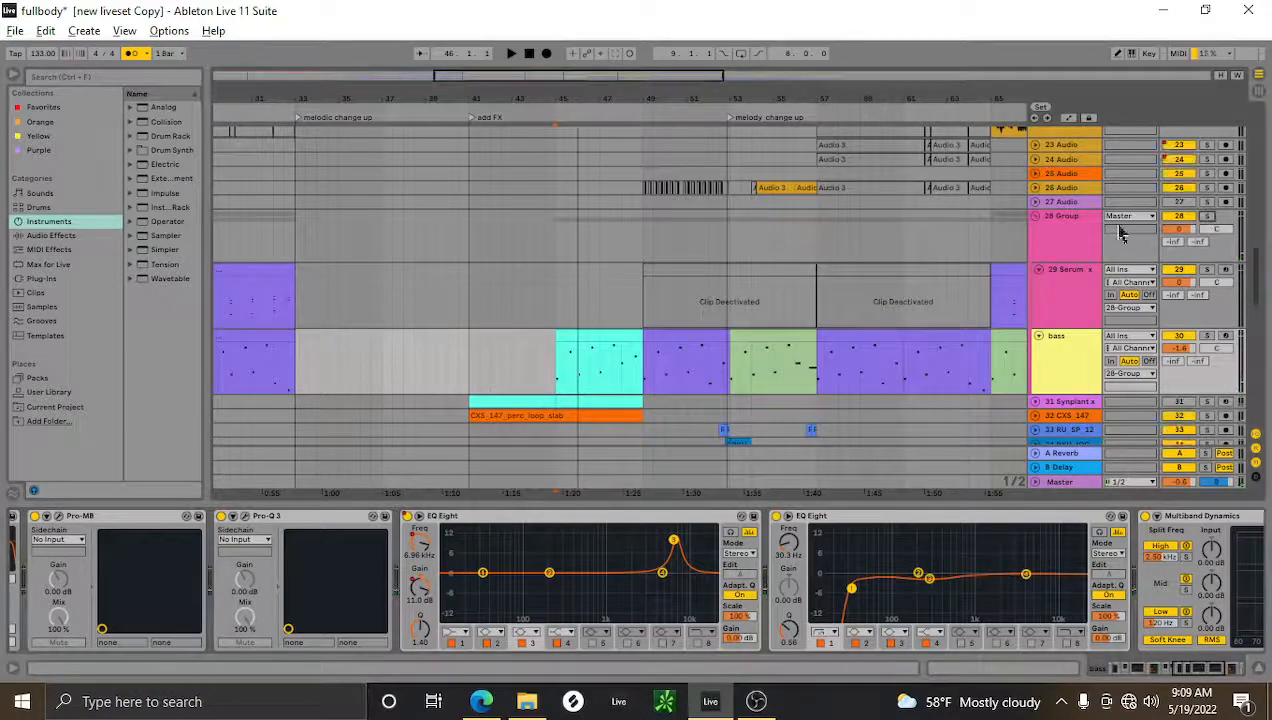
Play from bar 49 and look over the drum, percussion and synth clips around the melody change up marker.
left_click(647, 243)
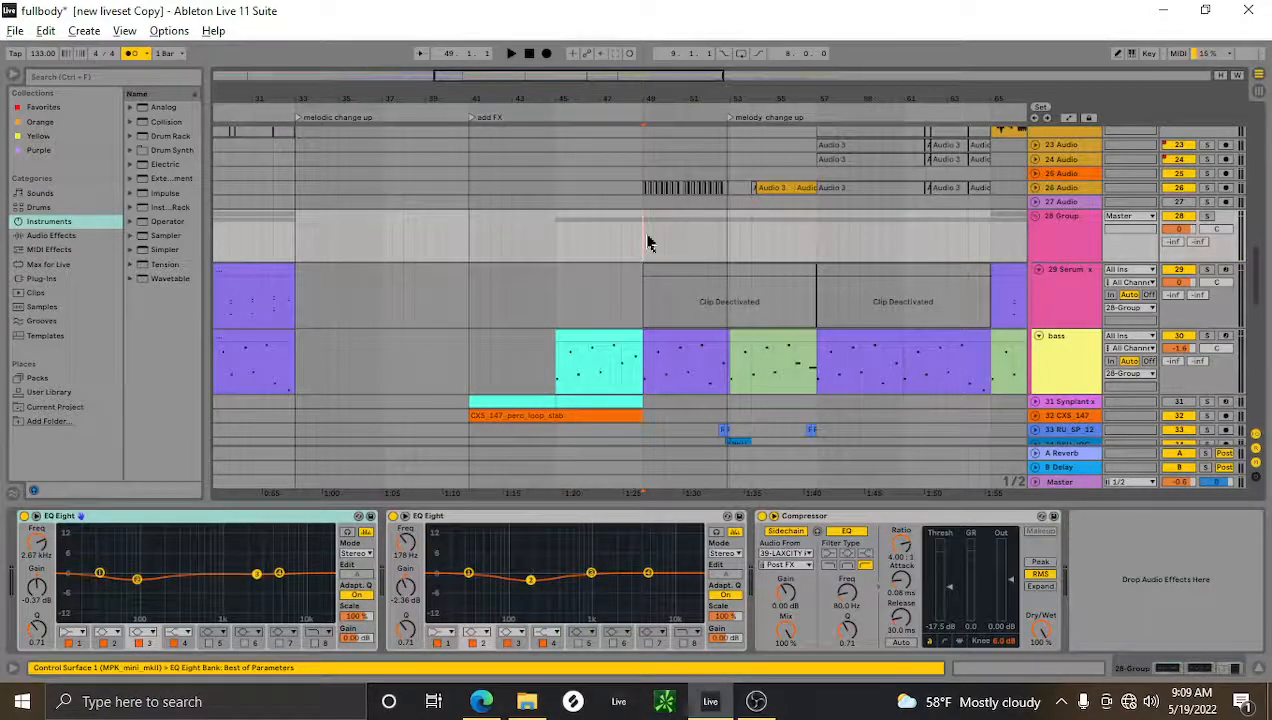
left_click_drag(799, 98, 747, 138)
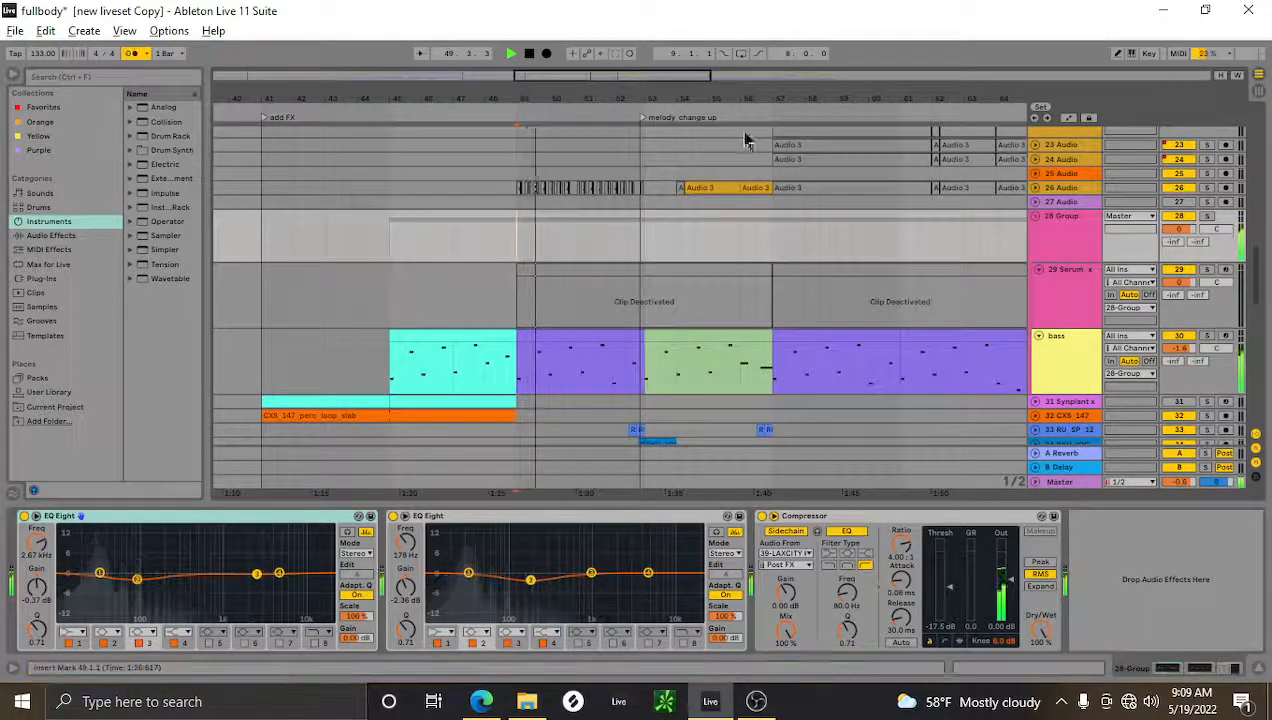
scroll(604, 336, "down", 3)
scroll(600, 330, "down", 10)
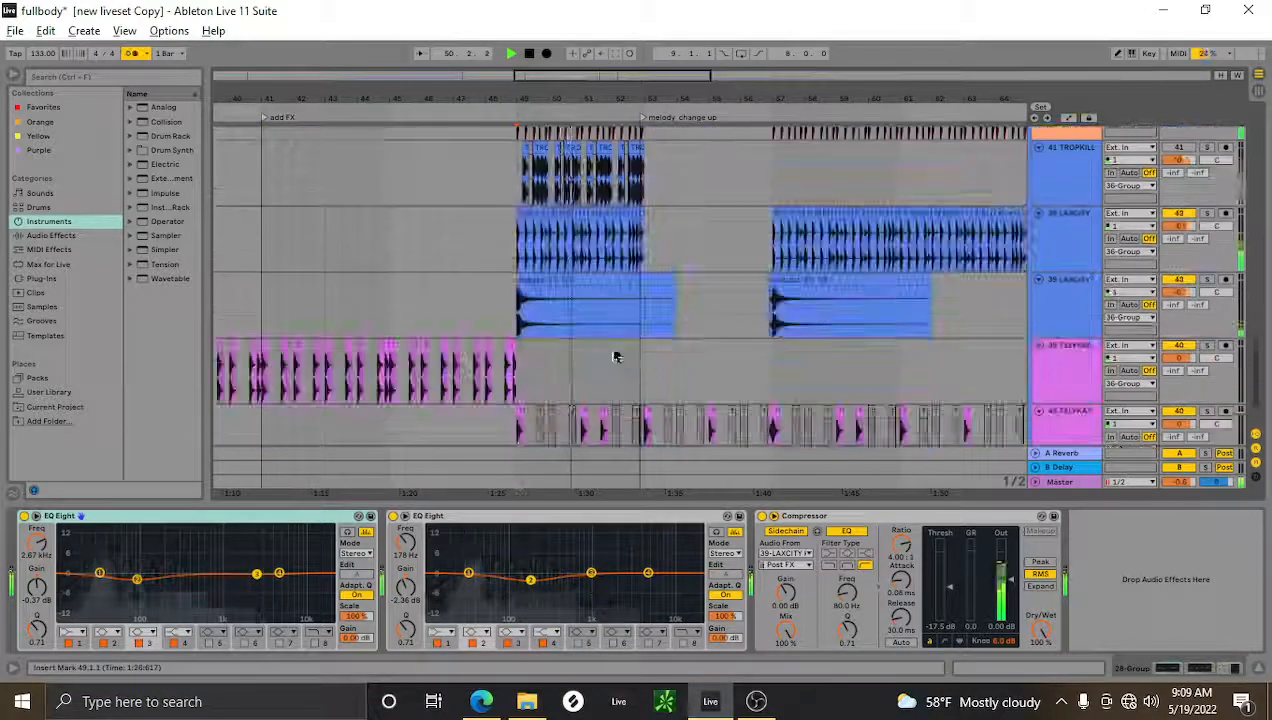
left_click_drag(1252, 366, 1251, 217)
key("space")
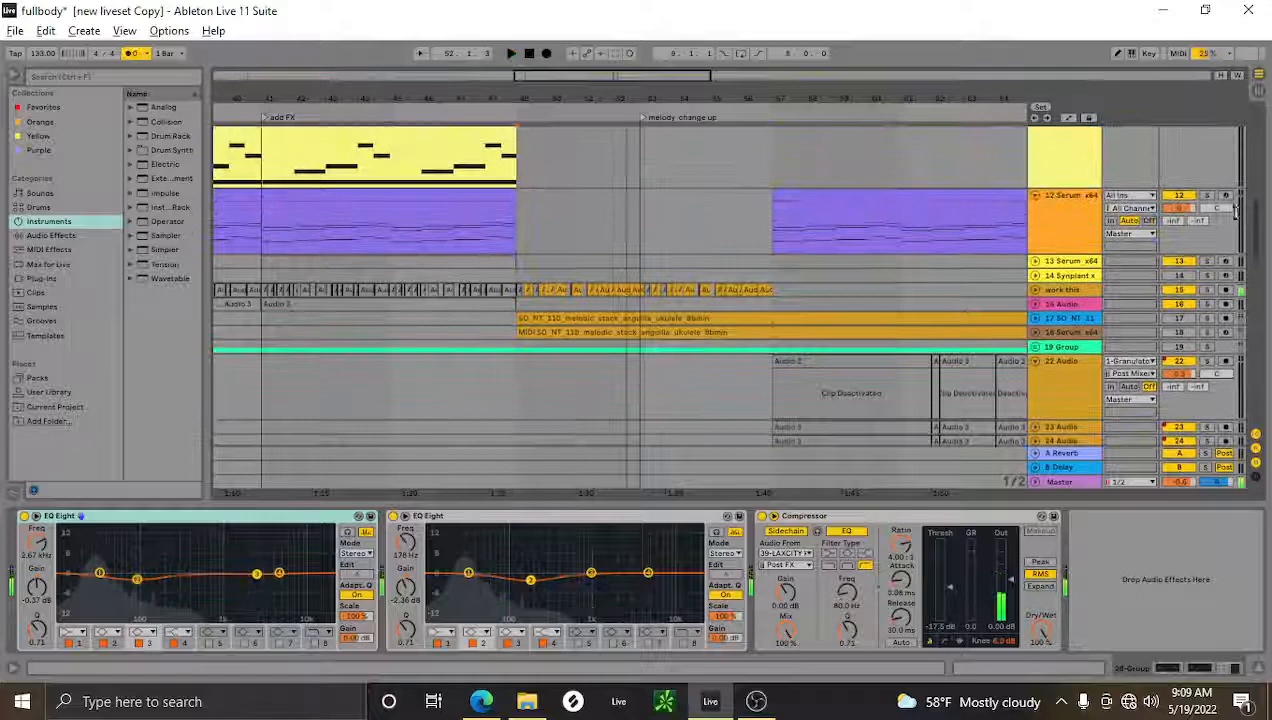
Unfold the work this track, solo it and play its chopped audio clips from bar 49.
left_click(1035, 291)
left_click(526, 333)
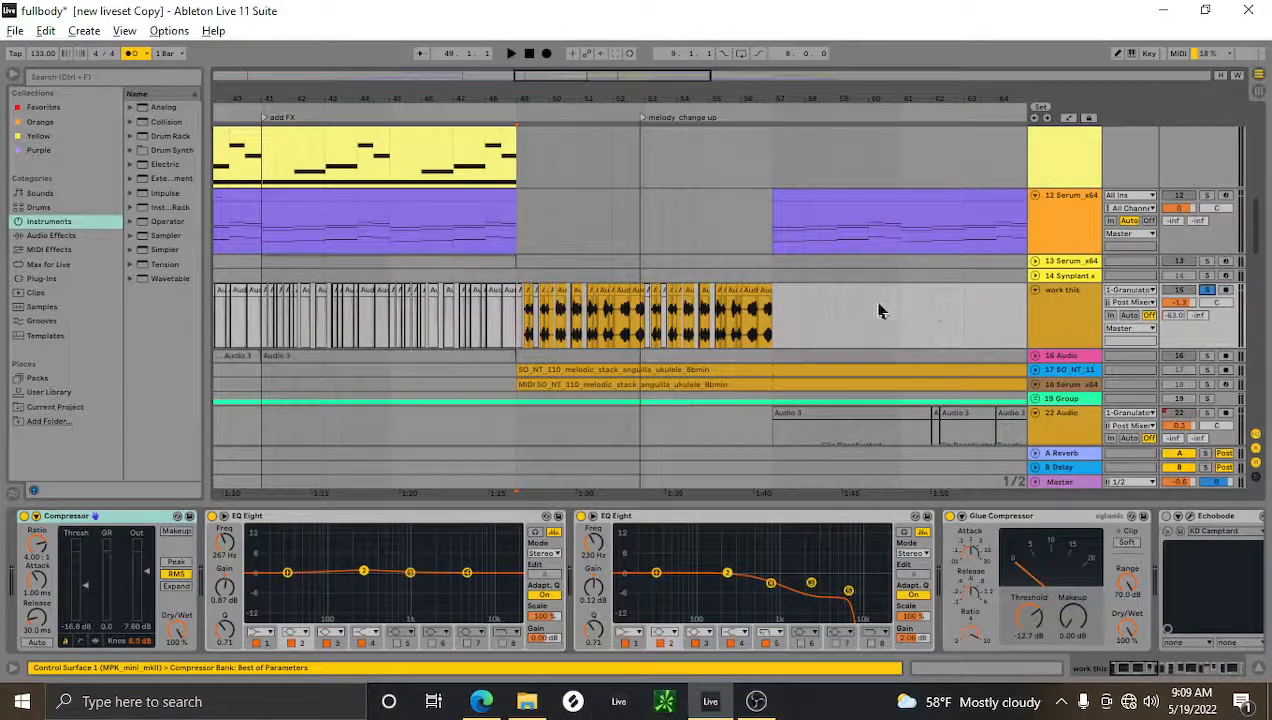
scroll(577, 93, "up", 2)
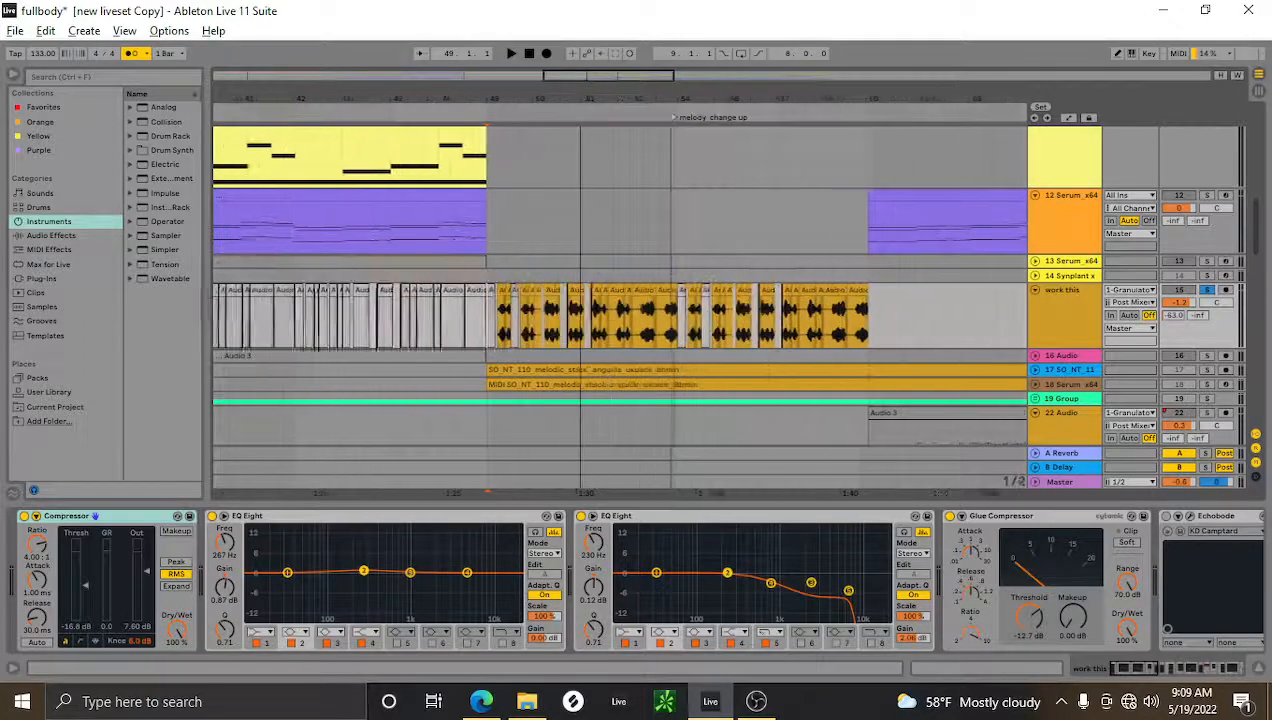
key("space")
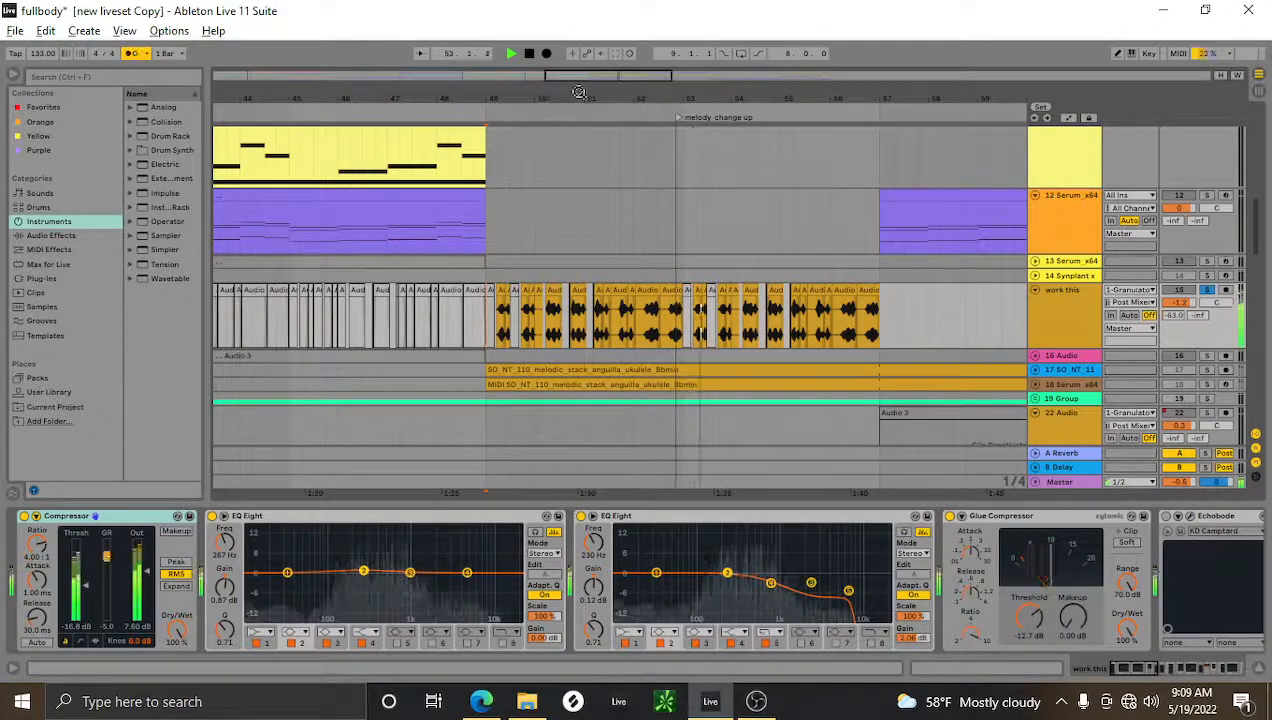
Replay bar 49 with the work this track unsoloed and unfold 26 Audio to show its waveforms.
left_click(1207, 291)
key("space")
key("space")
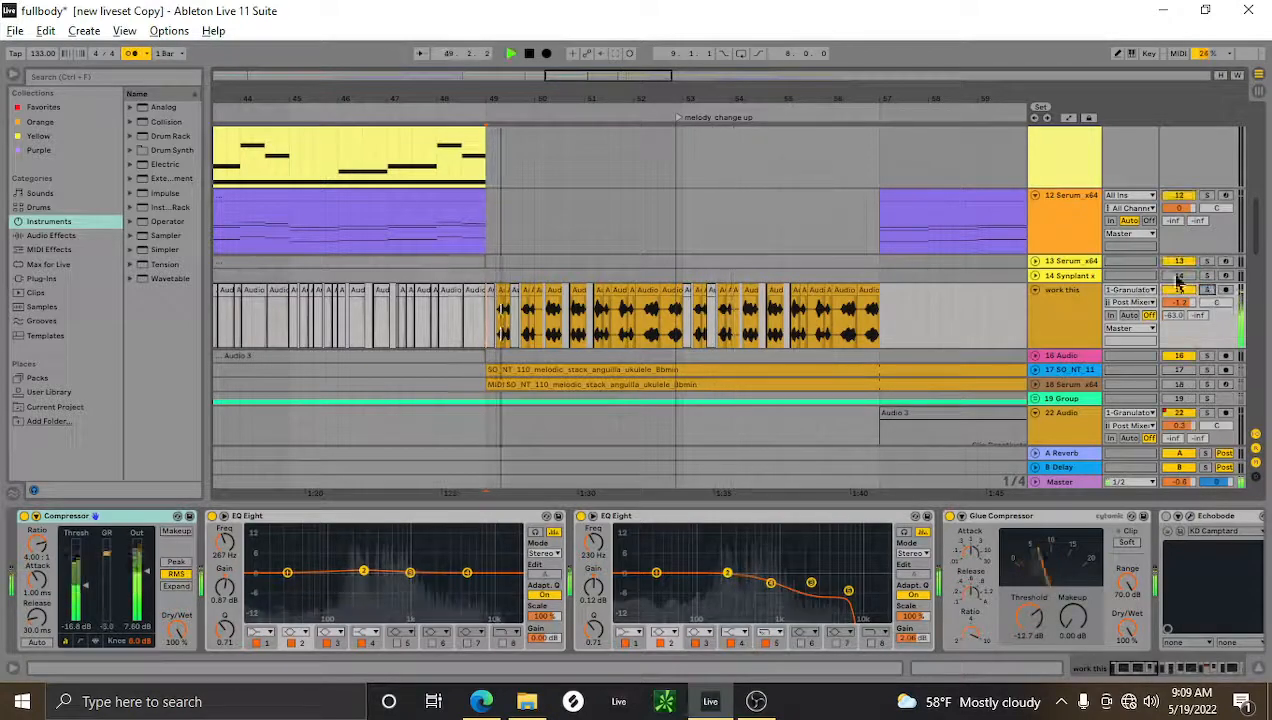
scroll(815, 264, "down", 3)
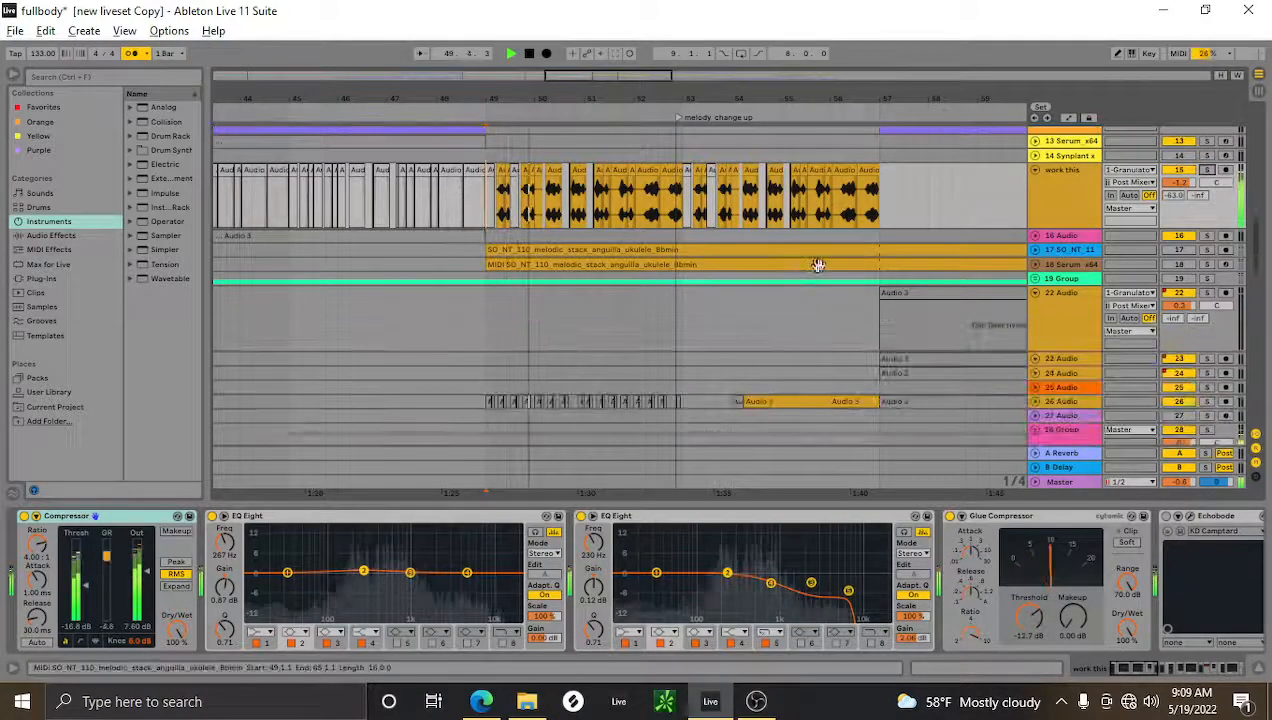
scroll(1020, 285, "down", 3)
left_click(1036, 282)
scroll(903, 311, "up", 1)
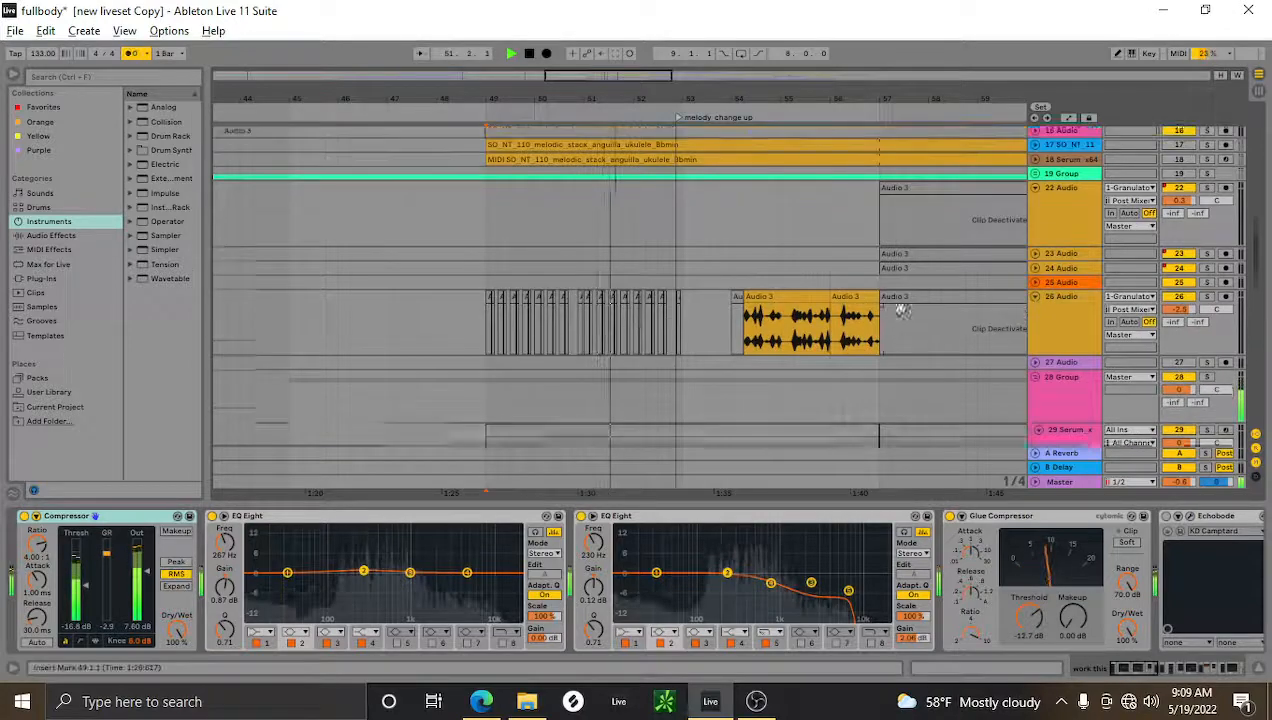
Examine the audio, bass and drum clips across the melody change up section and into bar 57 during playback.
scroll(903, 311, "up", 5)
scroll(903, 311, "down", 6)
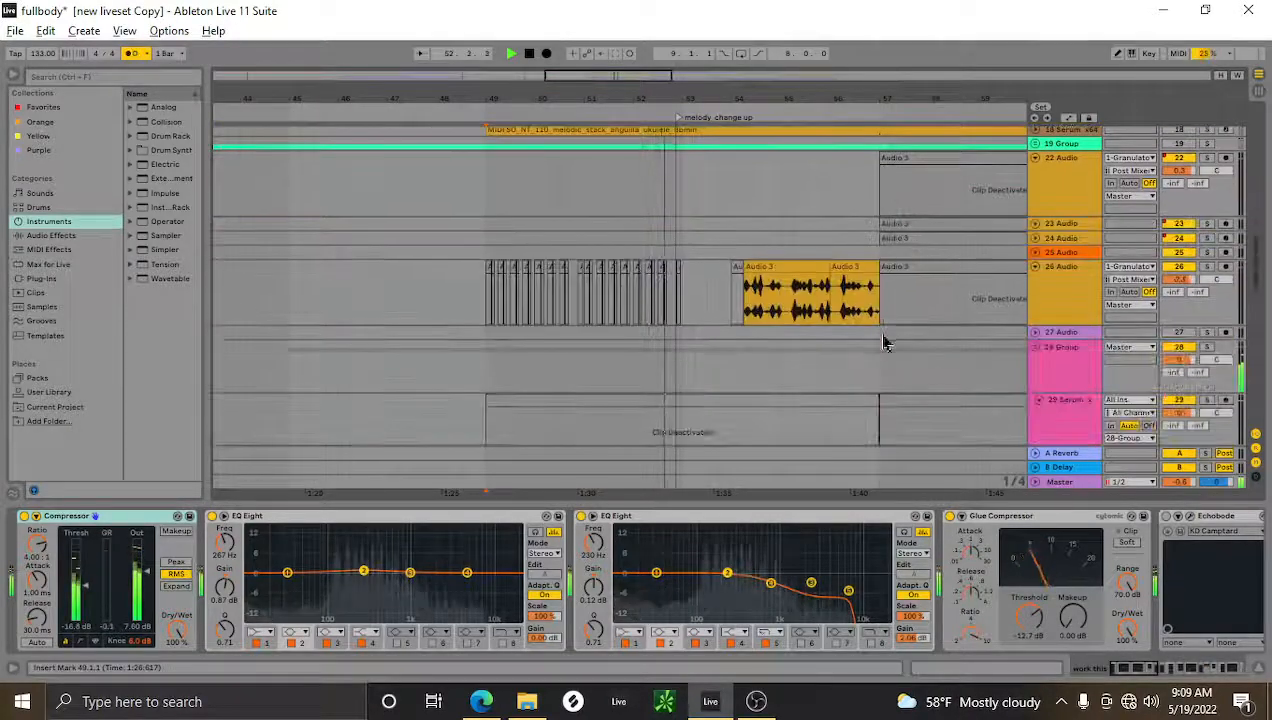
scroll(884, 342, "down", 6)
scroll(881, 341, "up", 4)
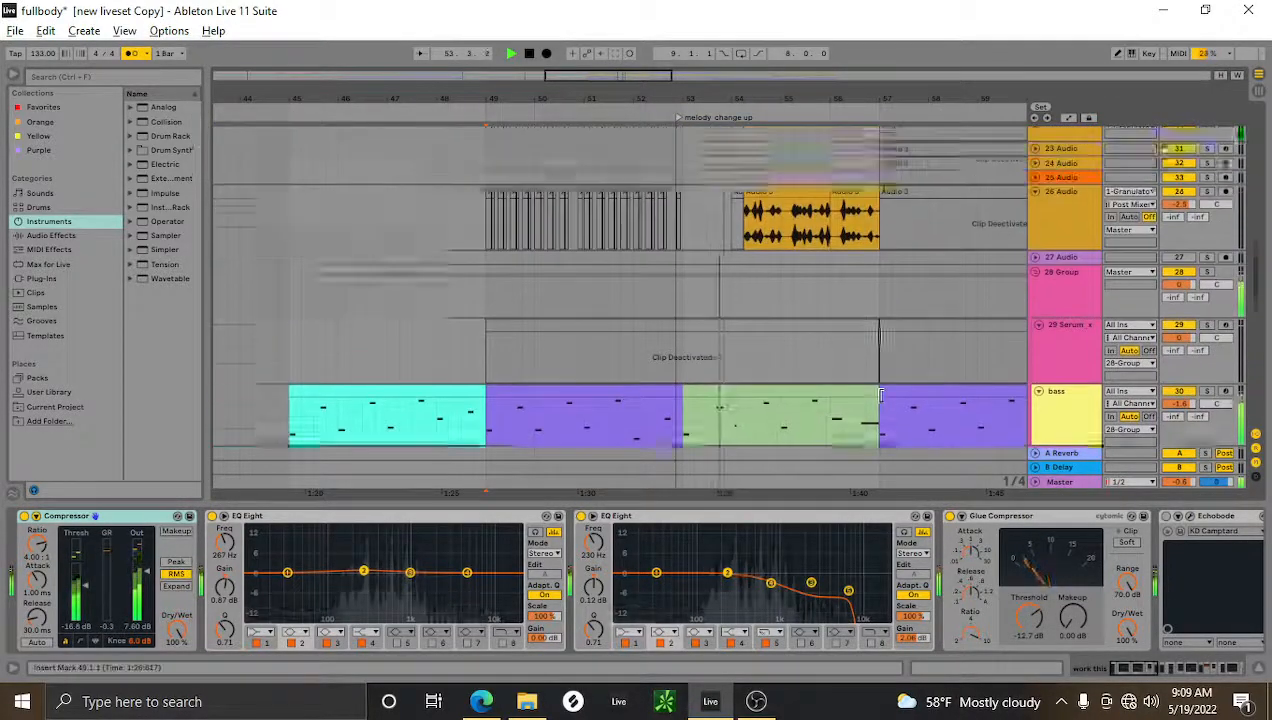
scroll(880, 395, "up", 2)
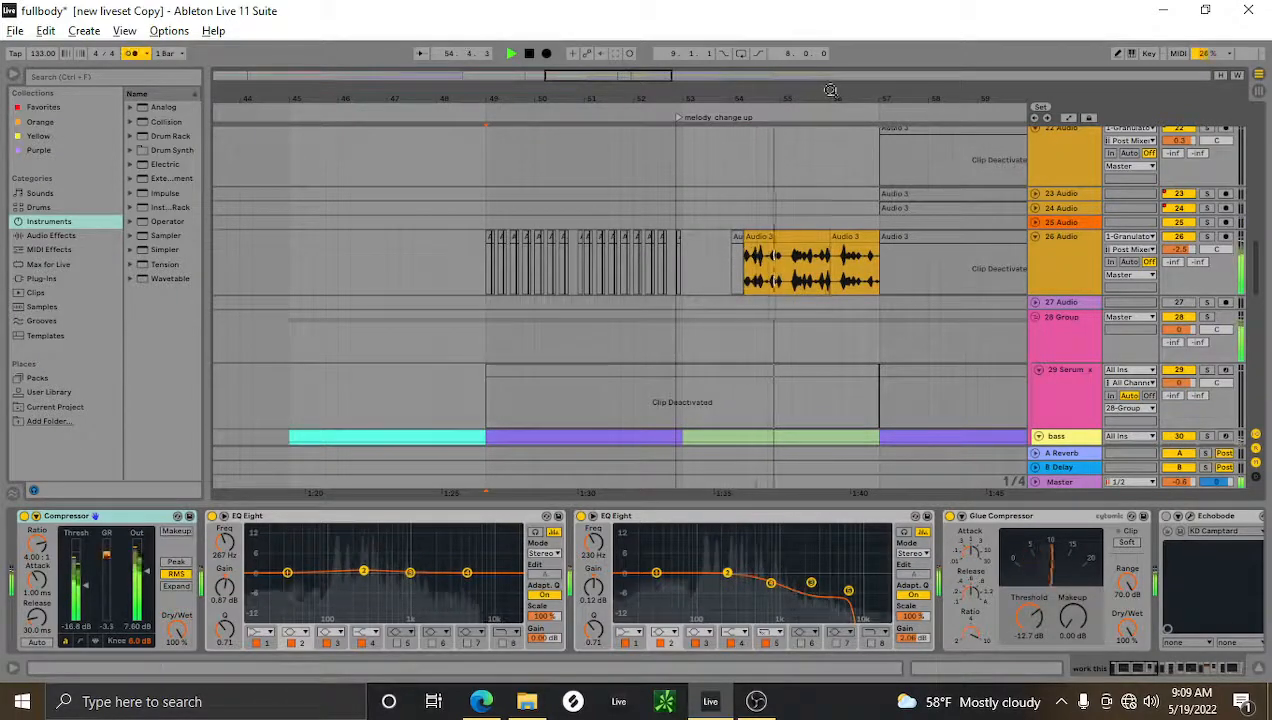
left_click_drag(830, 90, 615, 92)
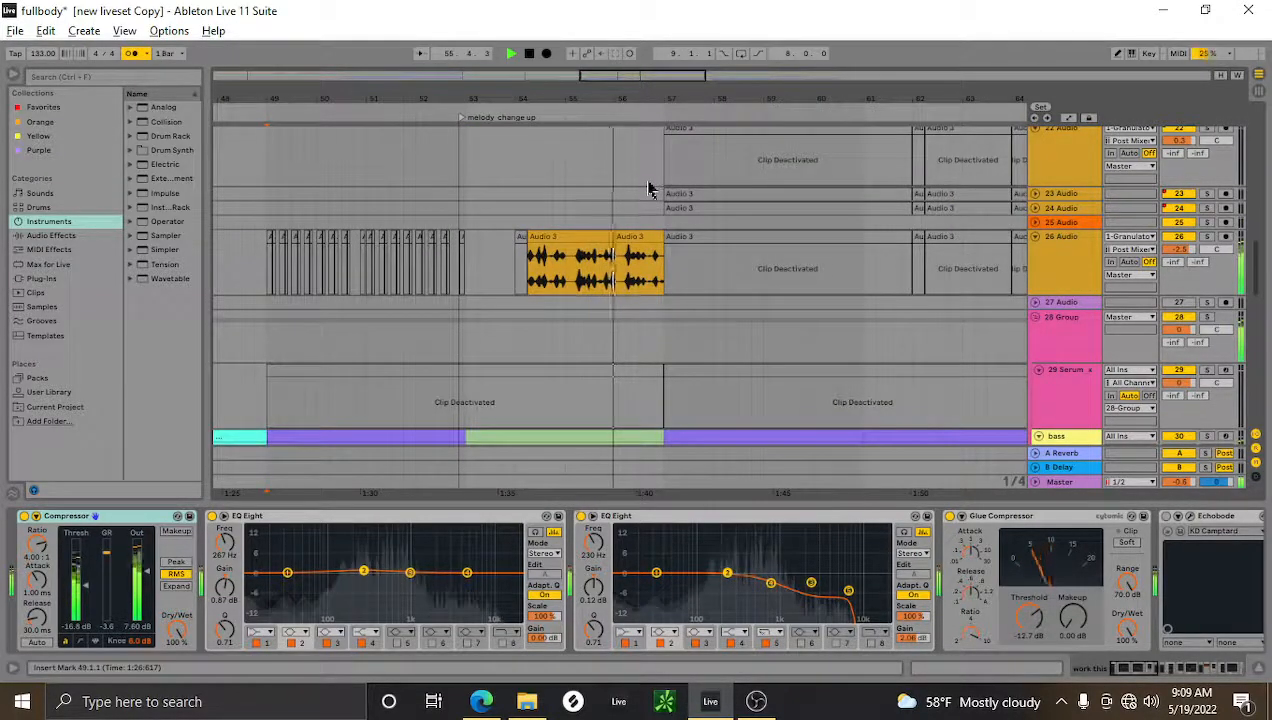
scroll(679, 241, "down", 3)
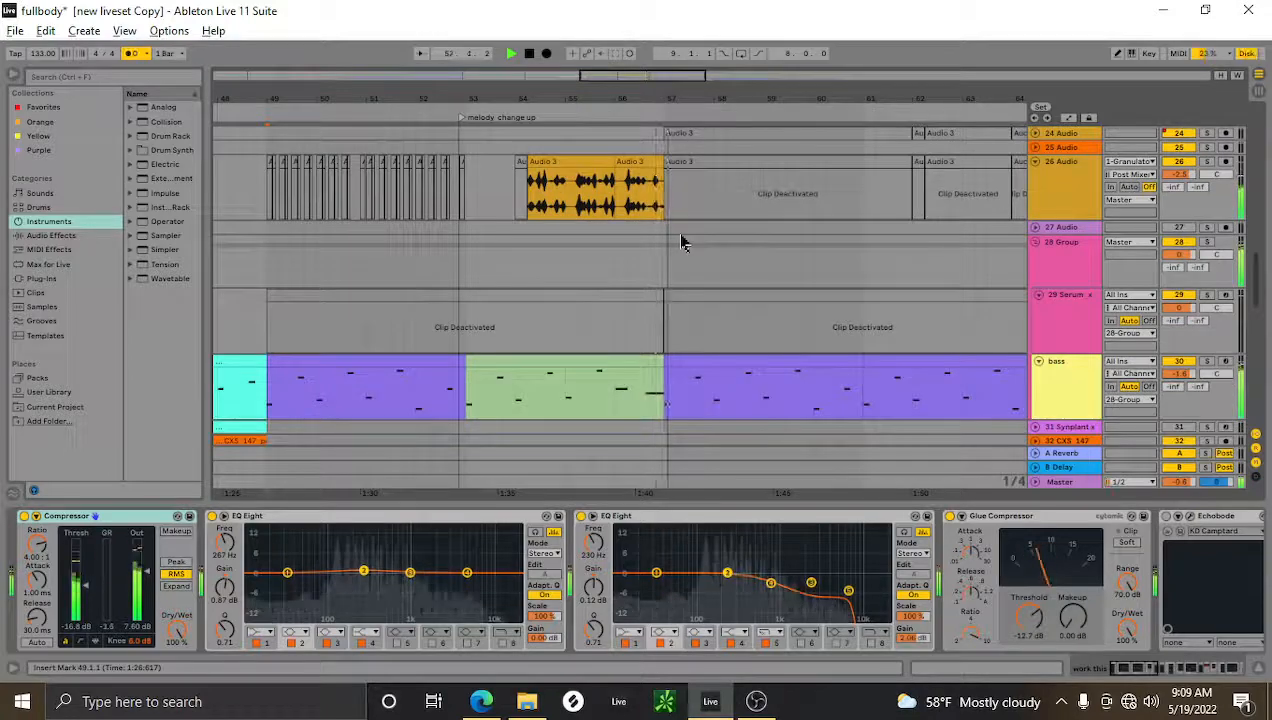
scroll(674, 250, "down", 4)
scroll(670, 250, "down", 8)
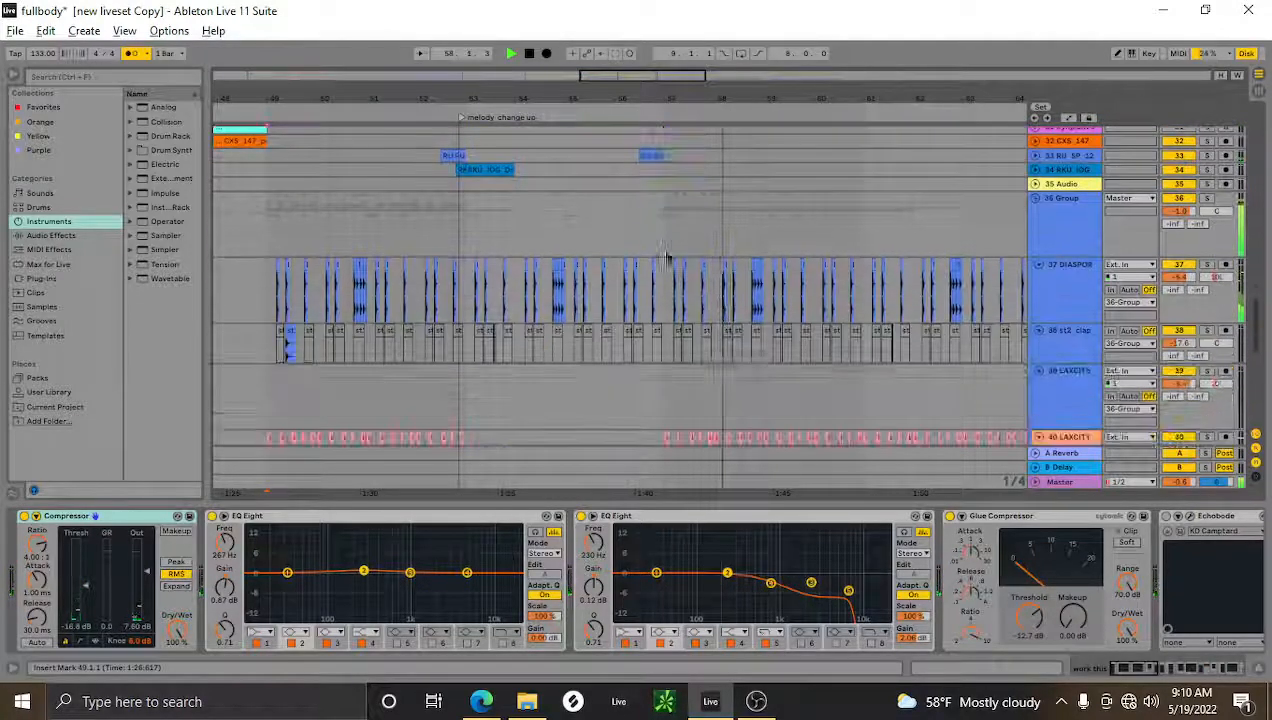
Solo 36 Group from bar 53, inspect its Crystallizer plug-in window, close it and unsolo the group.
left_click(573, 211)
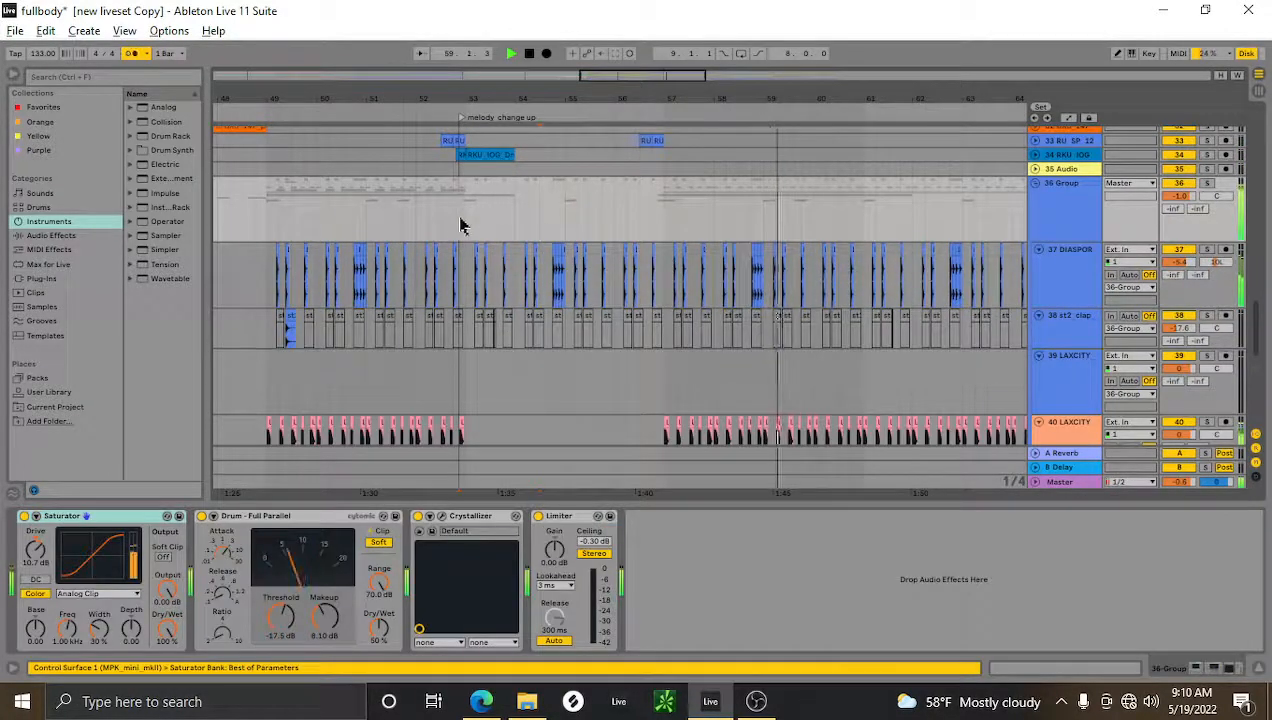
scroll(470, 218, "up", 2)
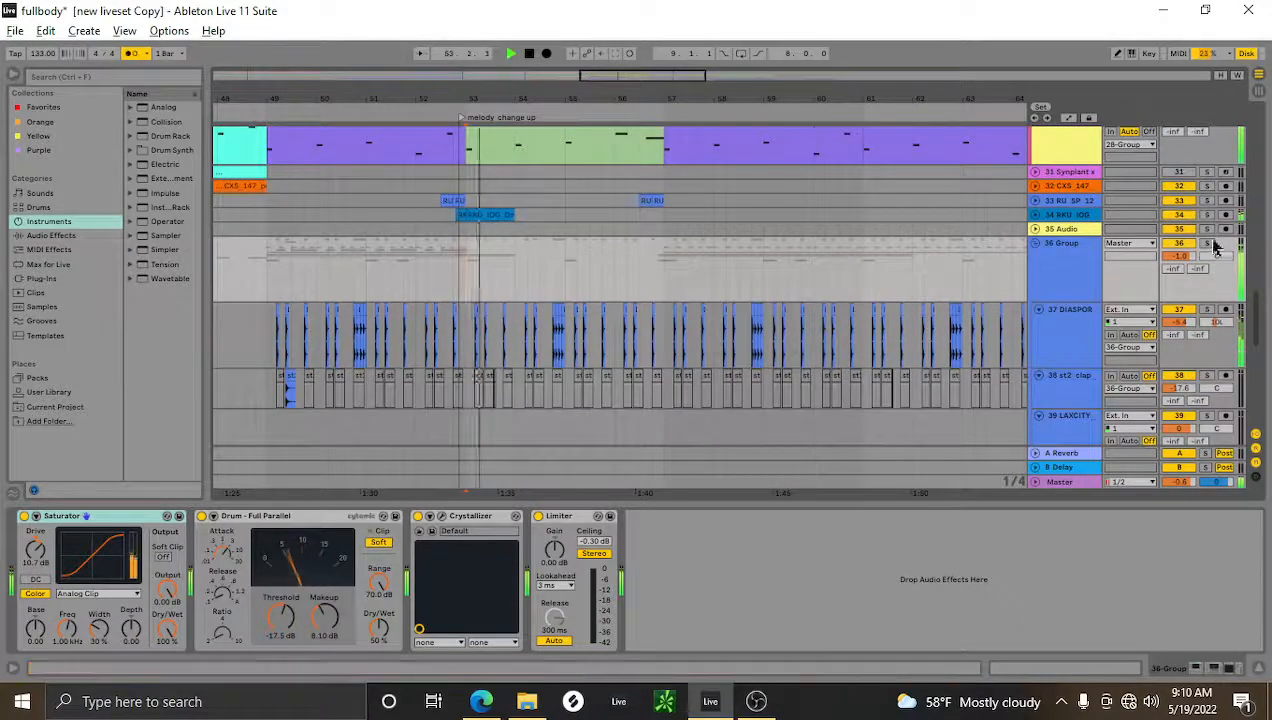
scroll(752, 272, "down", 1)
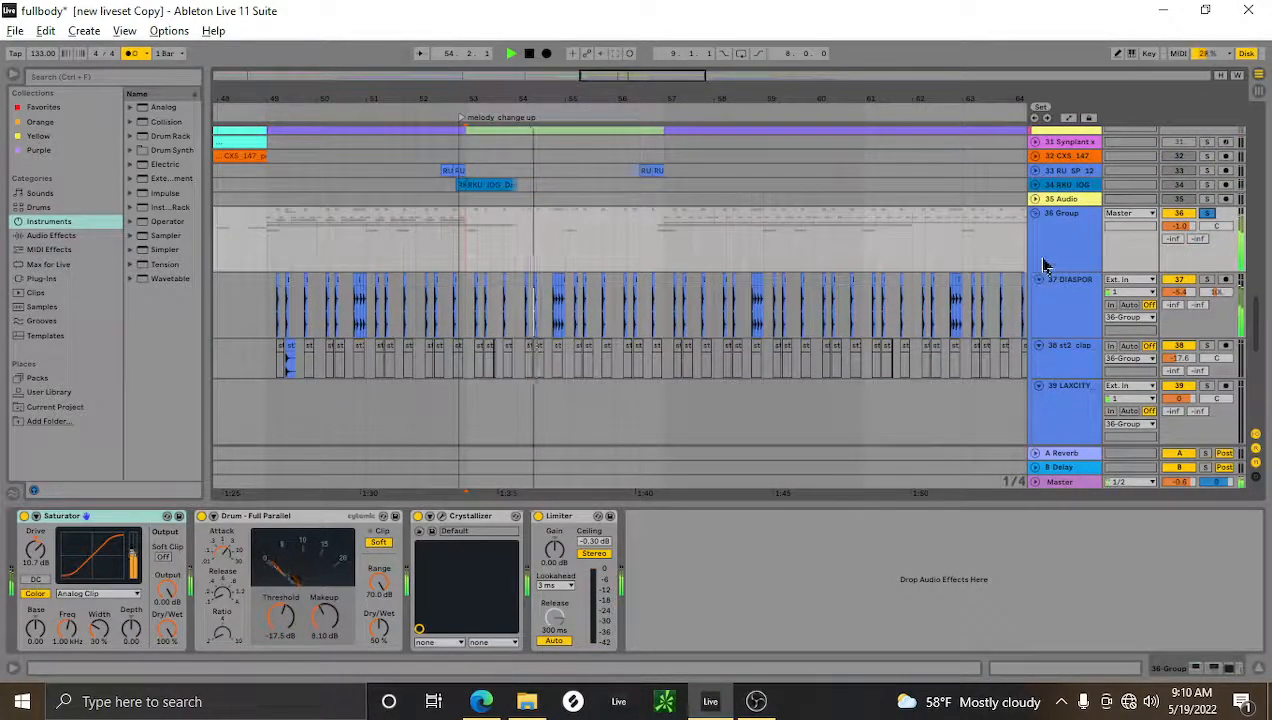
left_click(450, 521)
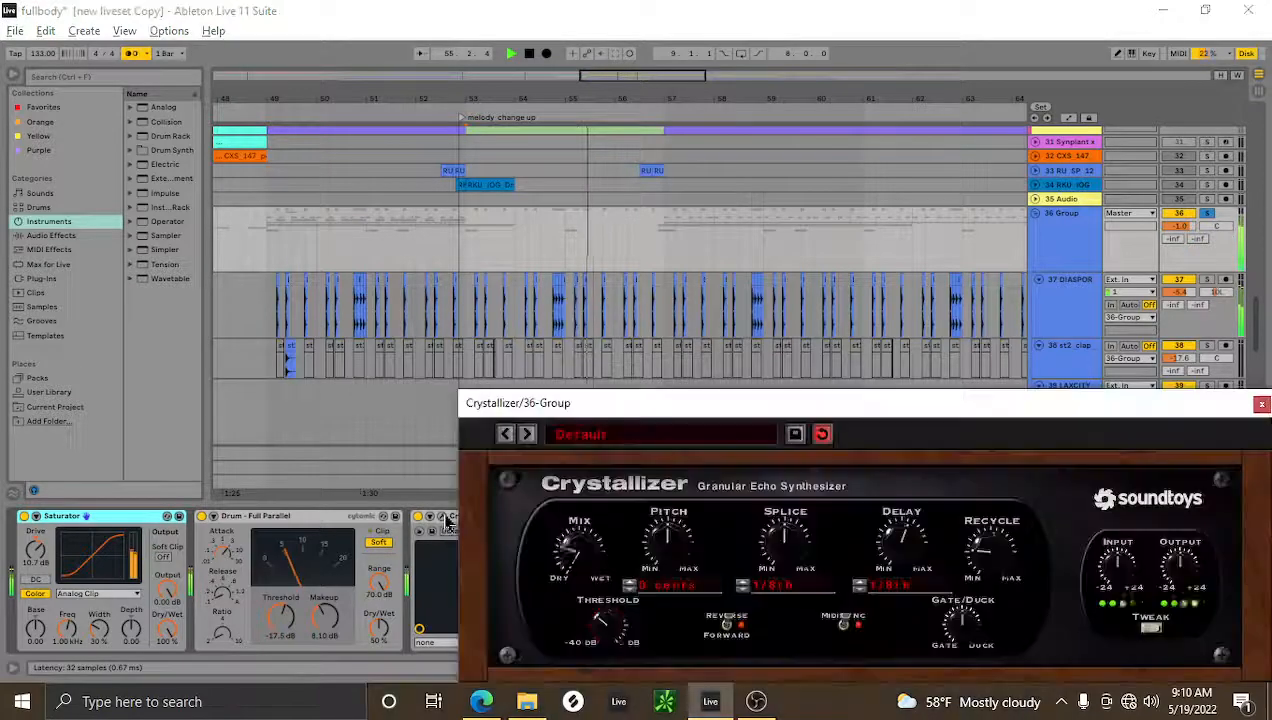
left_click_drag(656, 417, 470, 280)
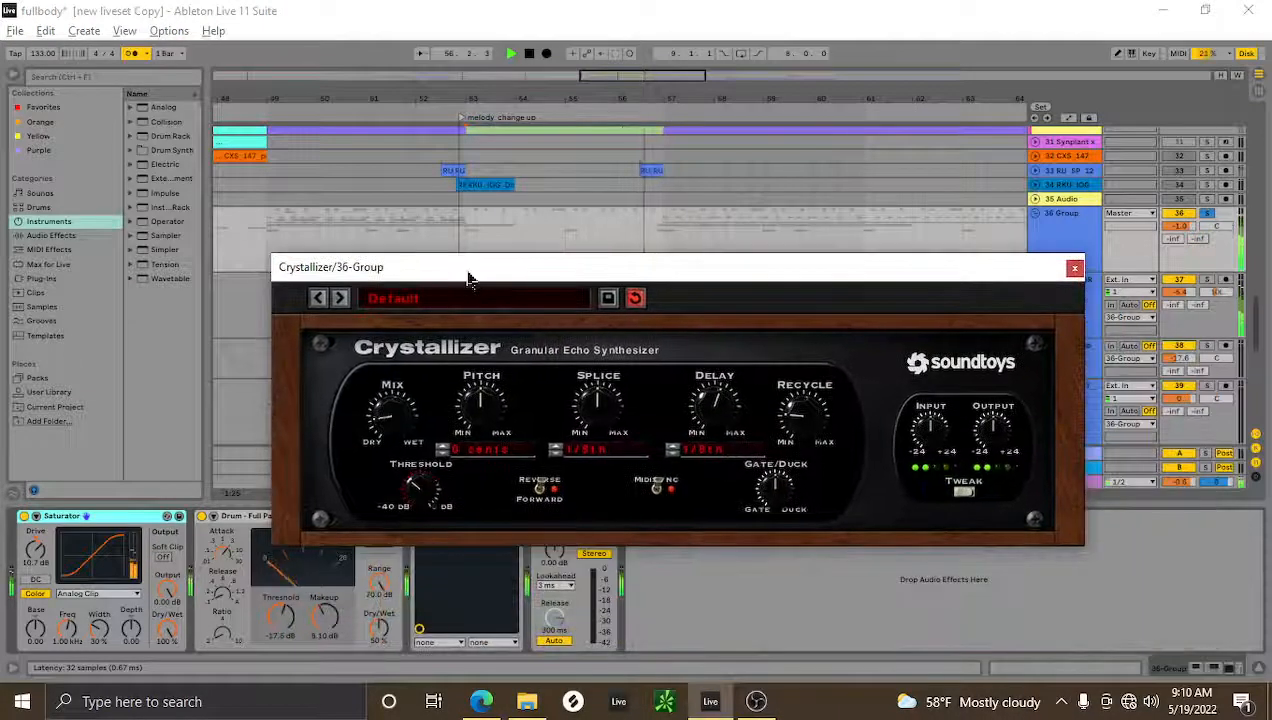
left_click(1074, 270)
scroll(747, 301, "down", 5)
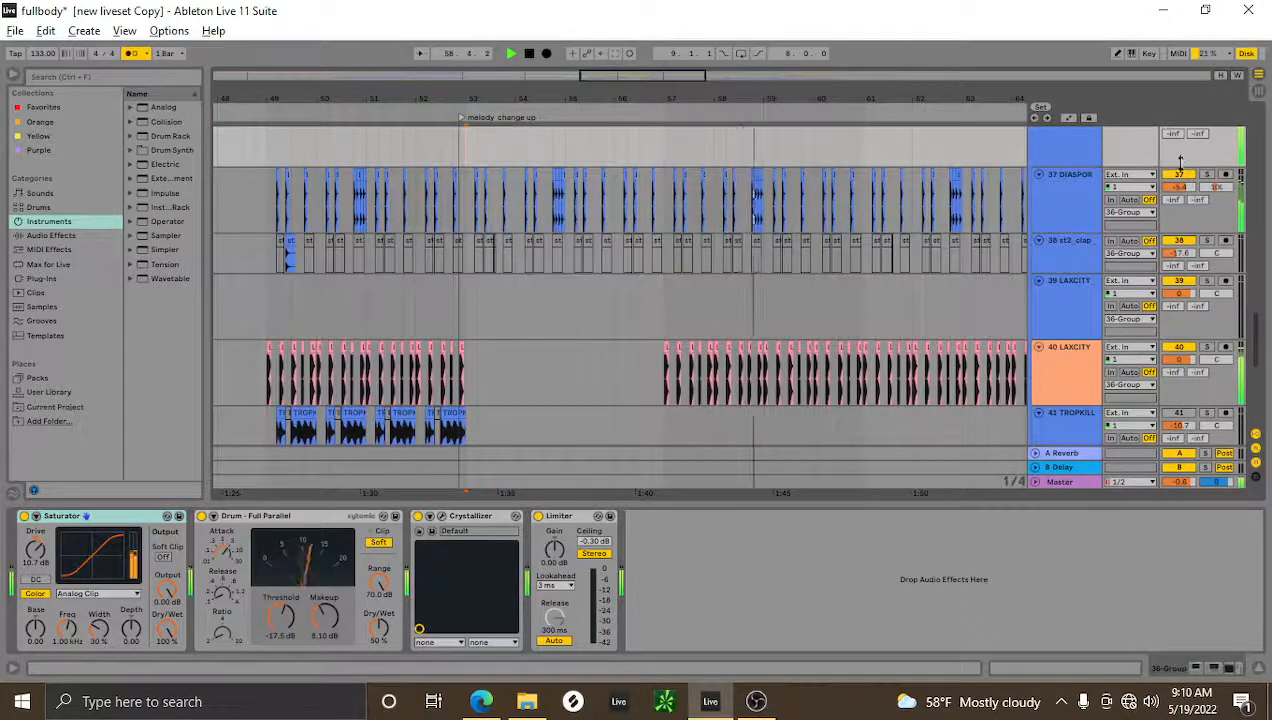
scroll(1180, 162, "up", 2)
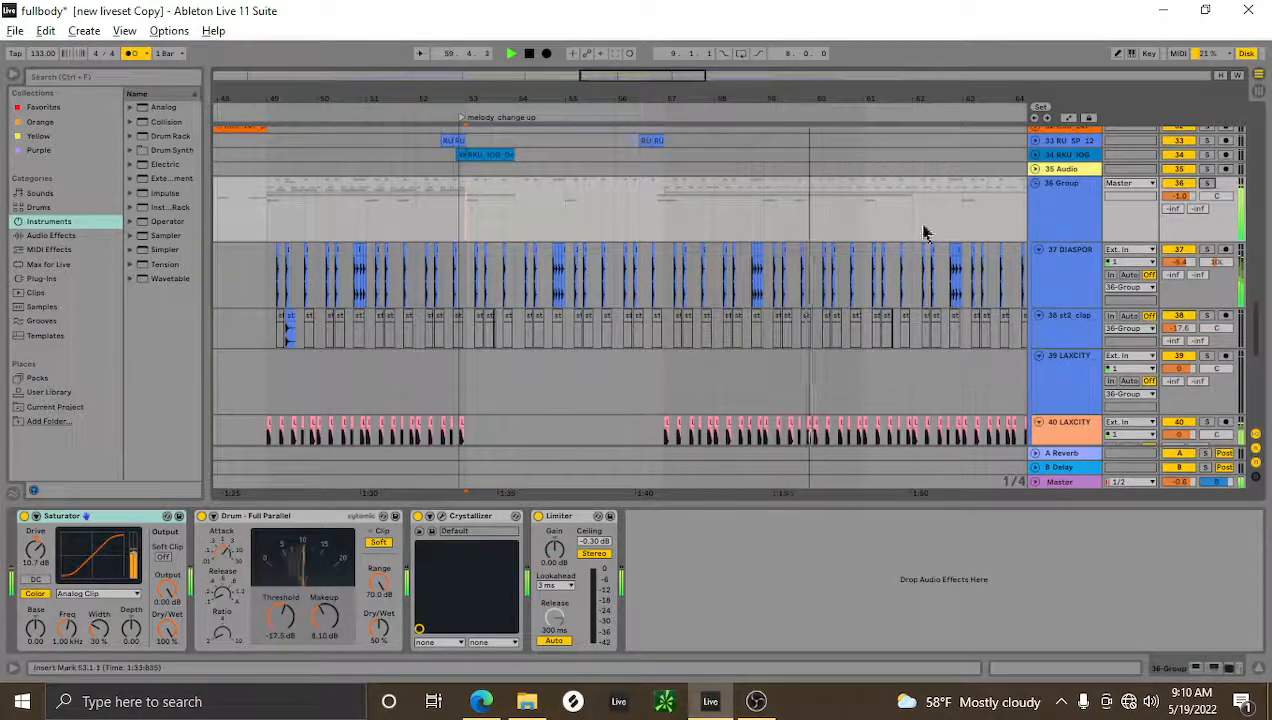
Play from bar 57 and review the drum group's LAXCITY, TROPKILL, Bpm and impact clips.
scroll(900, 230, "up", 3)
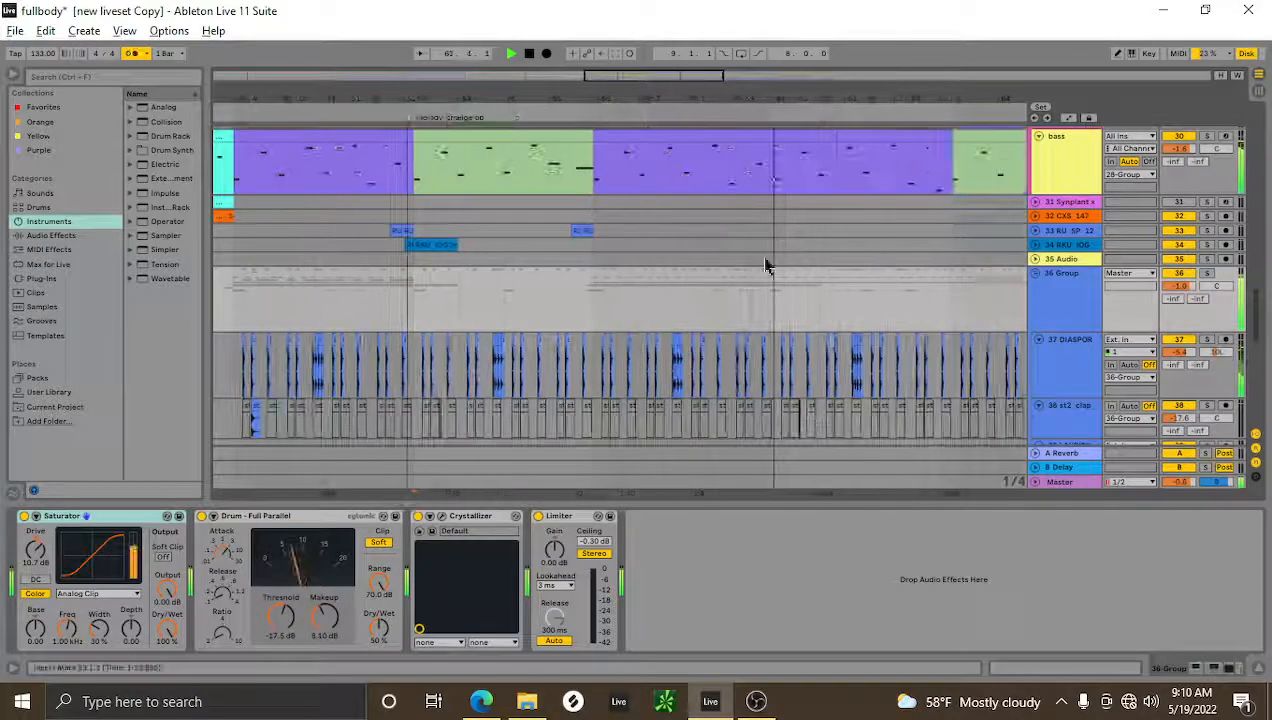
scroll(766, 266, "down", 2)
left_click(598, 326)
scroll(610, 328, "down", 5)
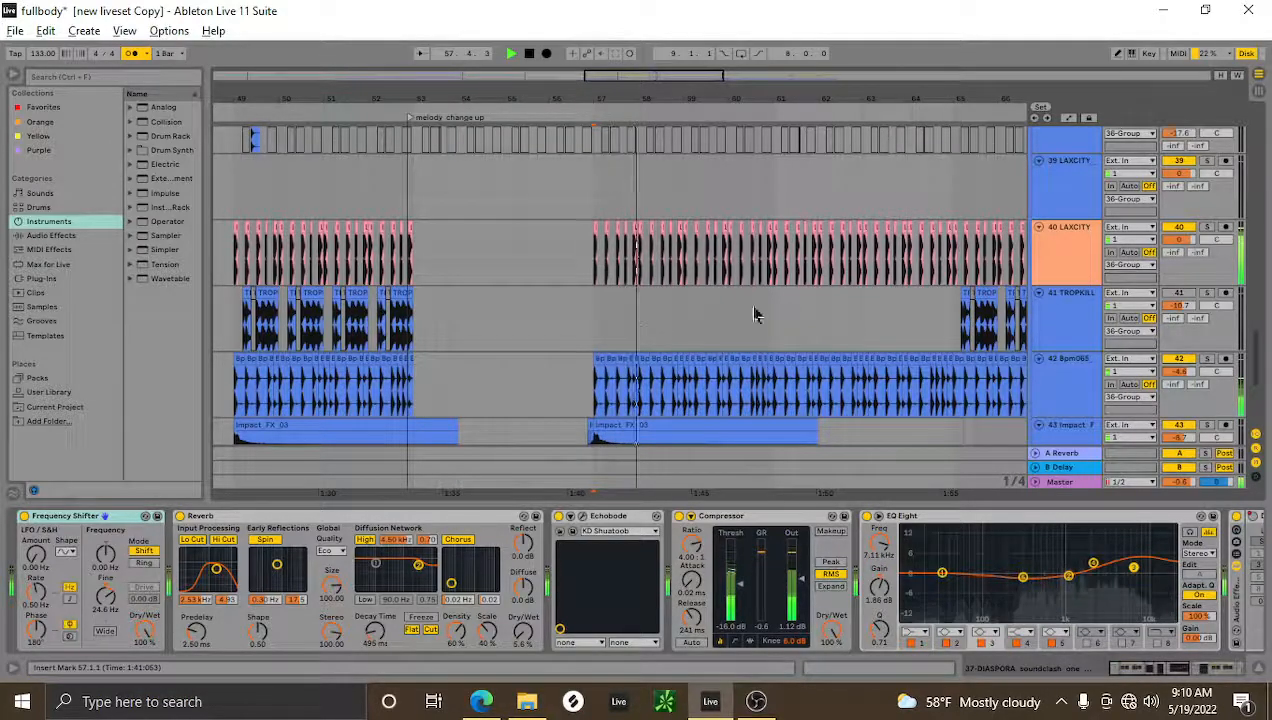
Select the 41 TROPKILL track and play from bar 65, where its percussion clips return, checking the surrounding drum tracks.
left_click(877, 310)
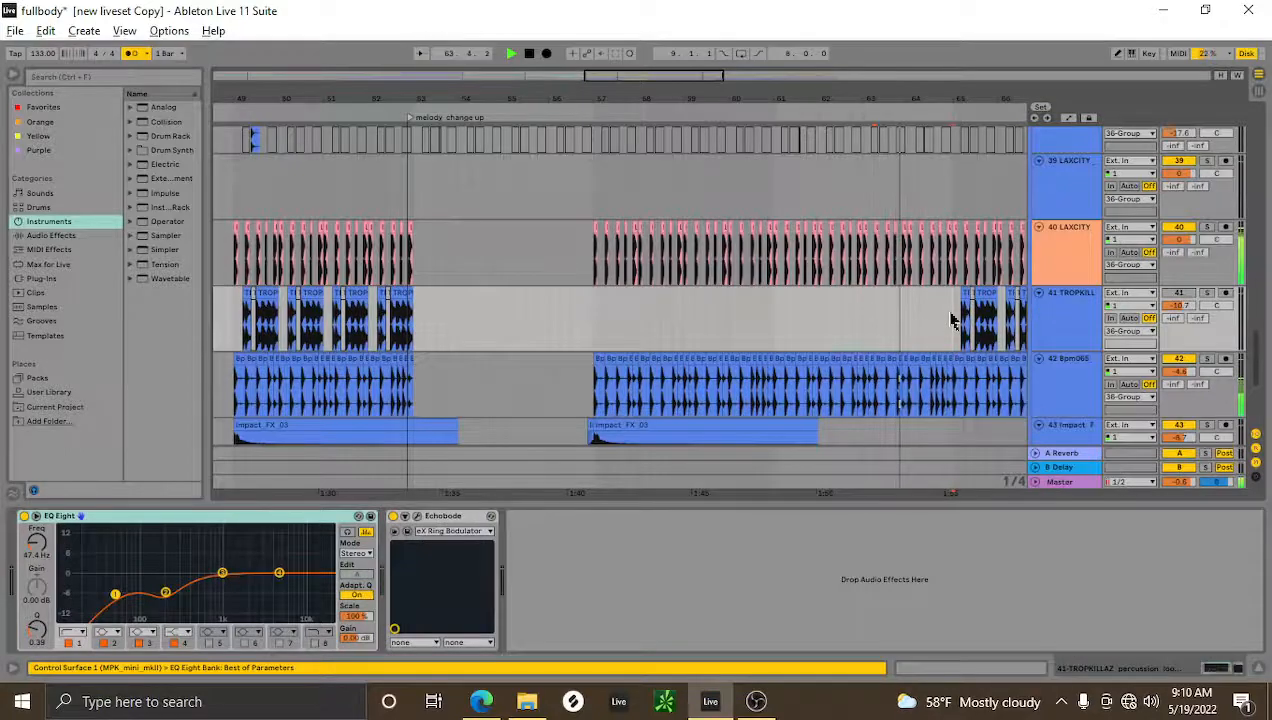
left_click_drag(976, 99, 538, 94)
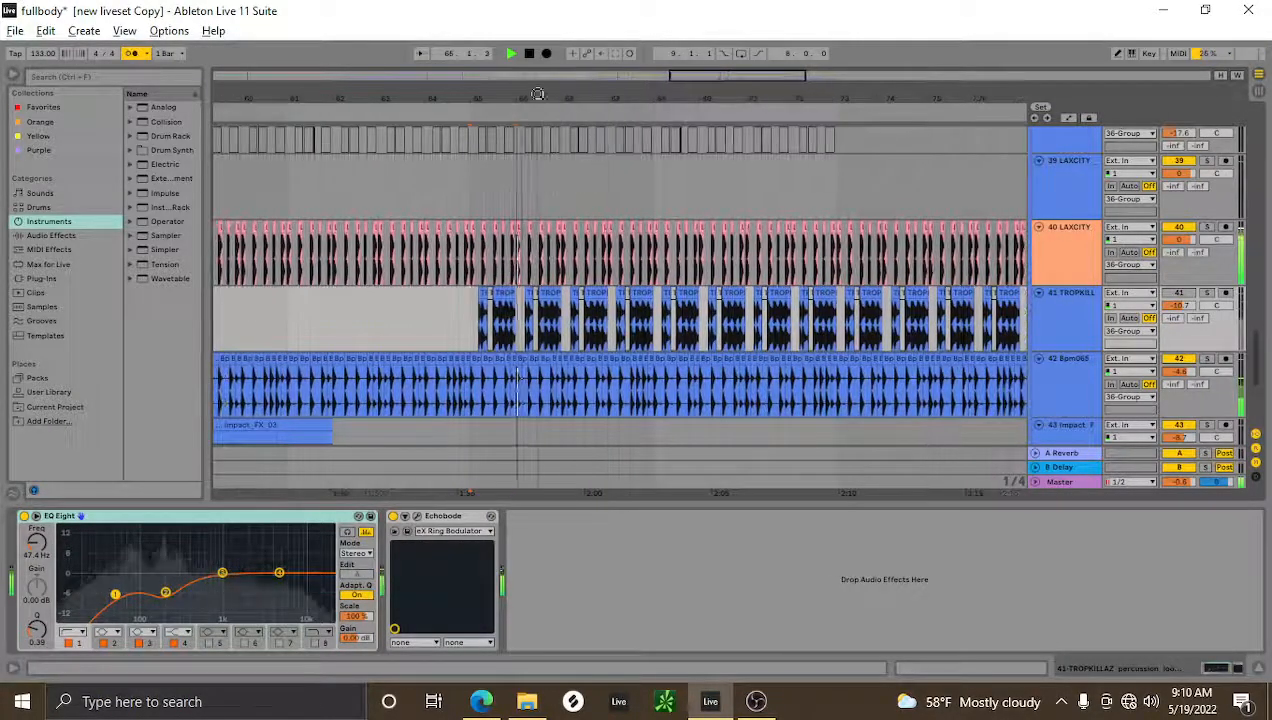
scroll(718, 235, "up", 3)
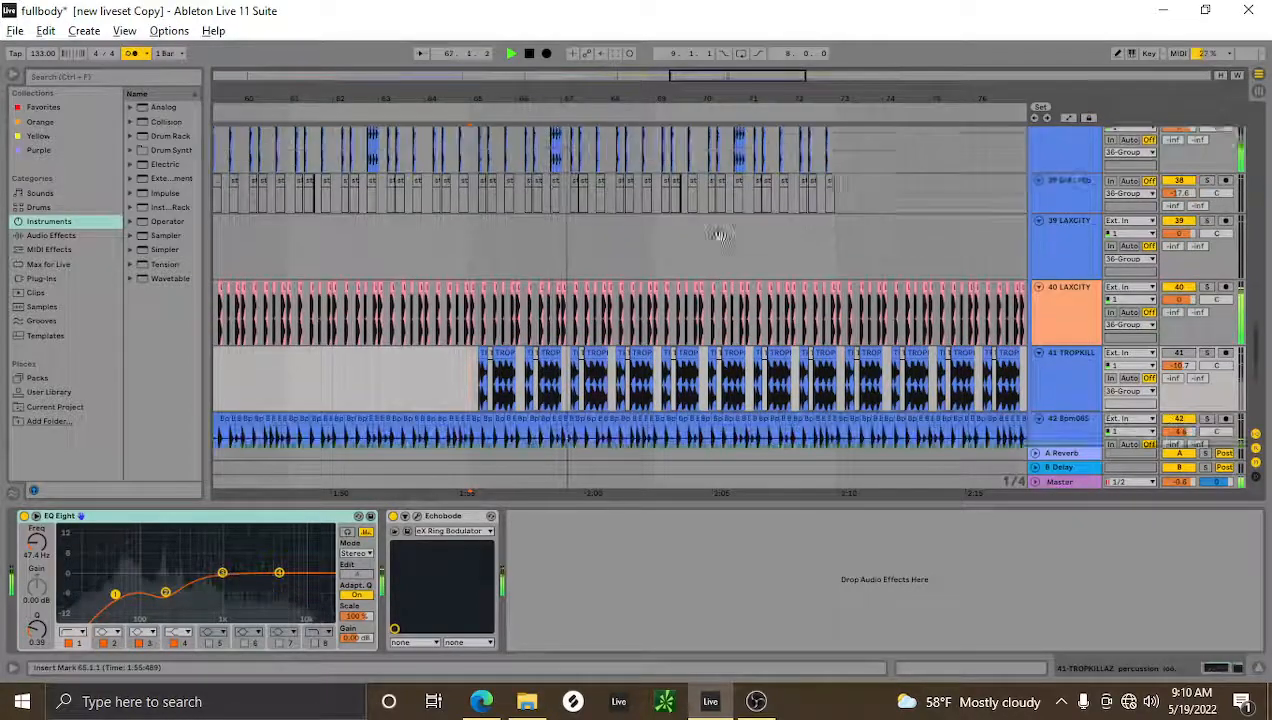
scroll(719, 235, "up", 4)
Review the synth and audio tracks from bar 65 onward, including the 22 Audio clip and the clips following it.
left_click_drag(1257, 335, 1264, 222)
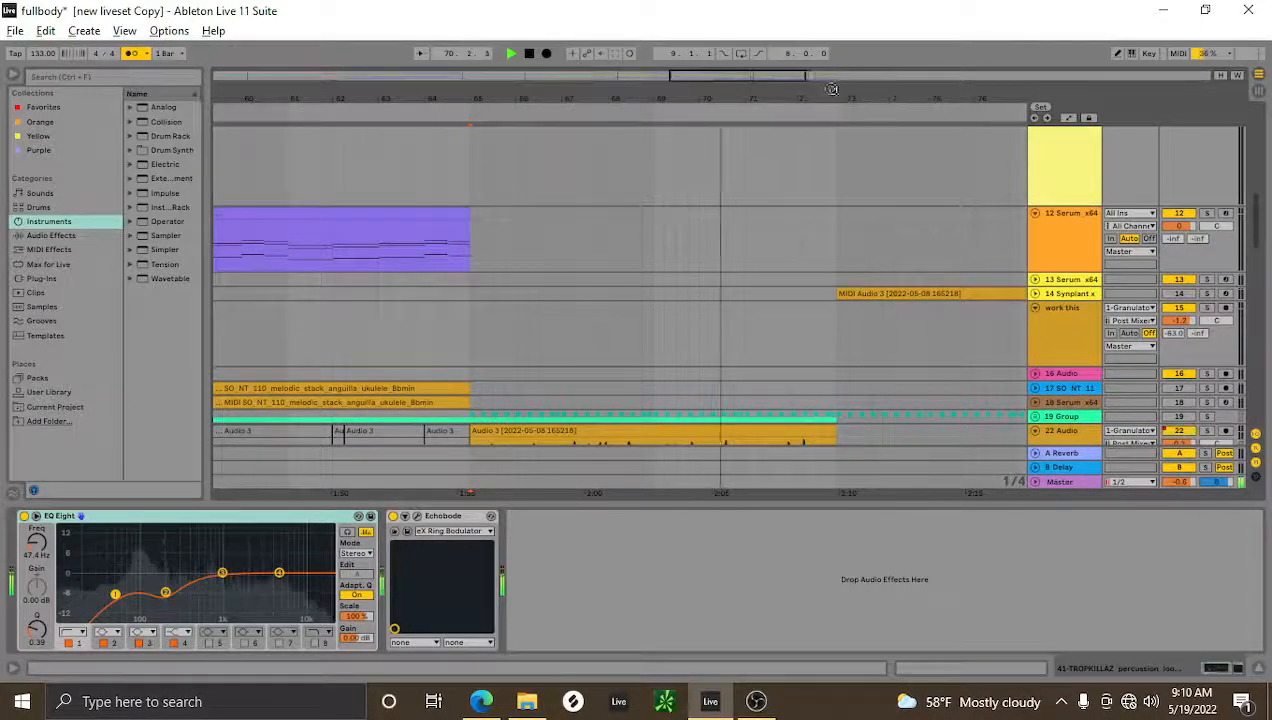
left_click_drag(832, 89, 694, 58)
scroll(724, 156, "down", 4)
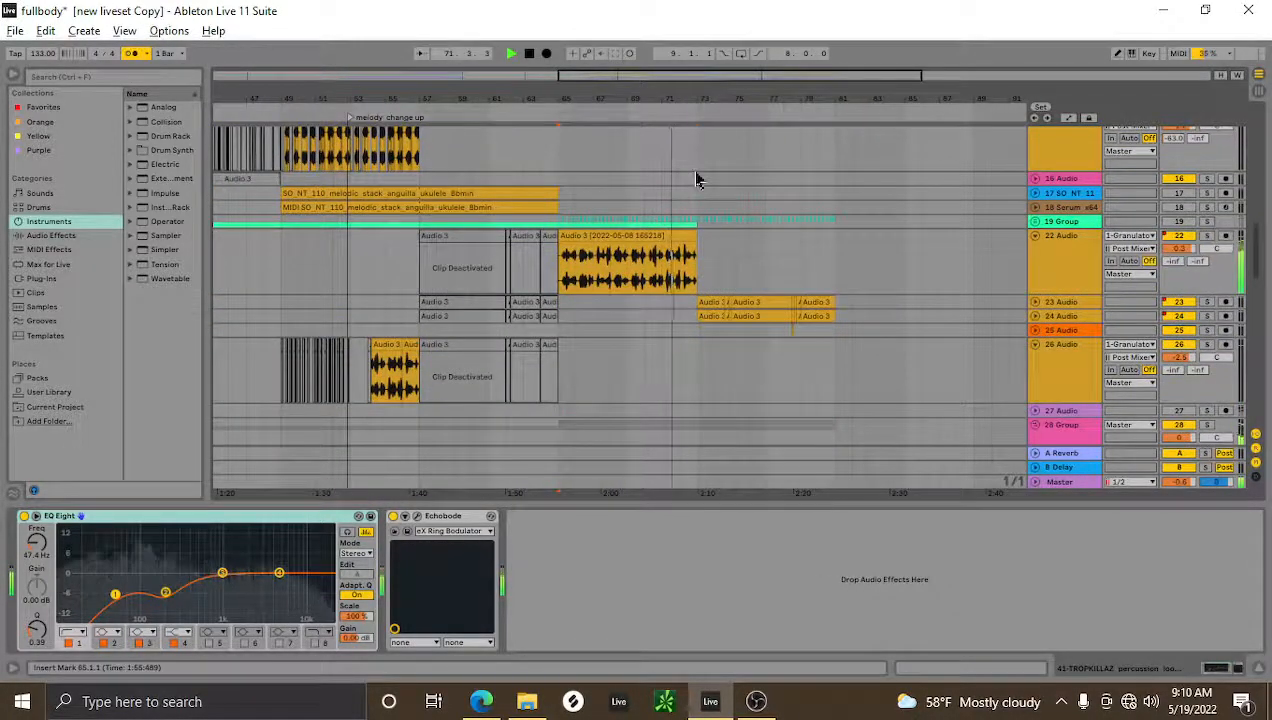
Unfold the 23 Audio and 24 Audio tracks to inspect their clips from bar 73, and stop playback.
left_click(699, 178)
left_click_drag(727, 97, 846, 227)
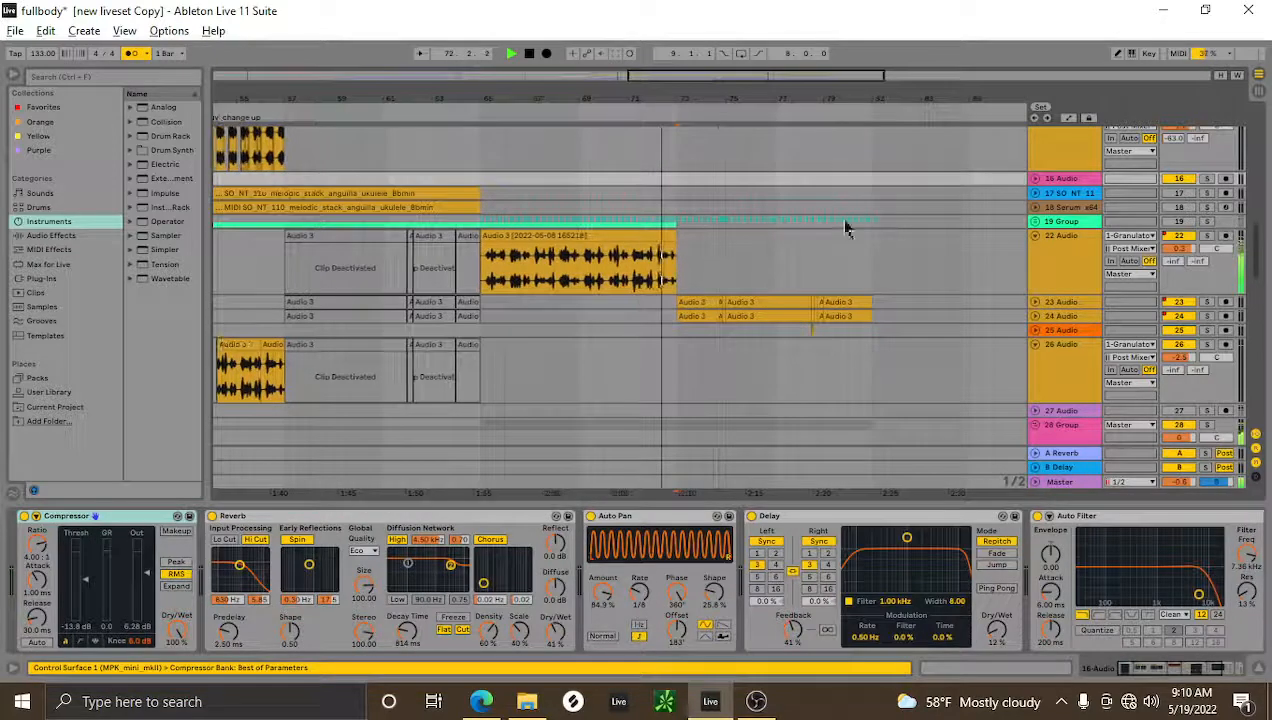
left_click(1036, 302)
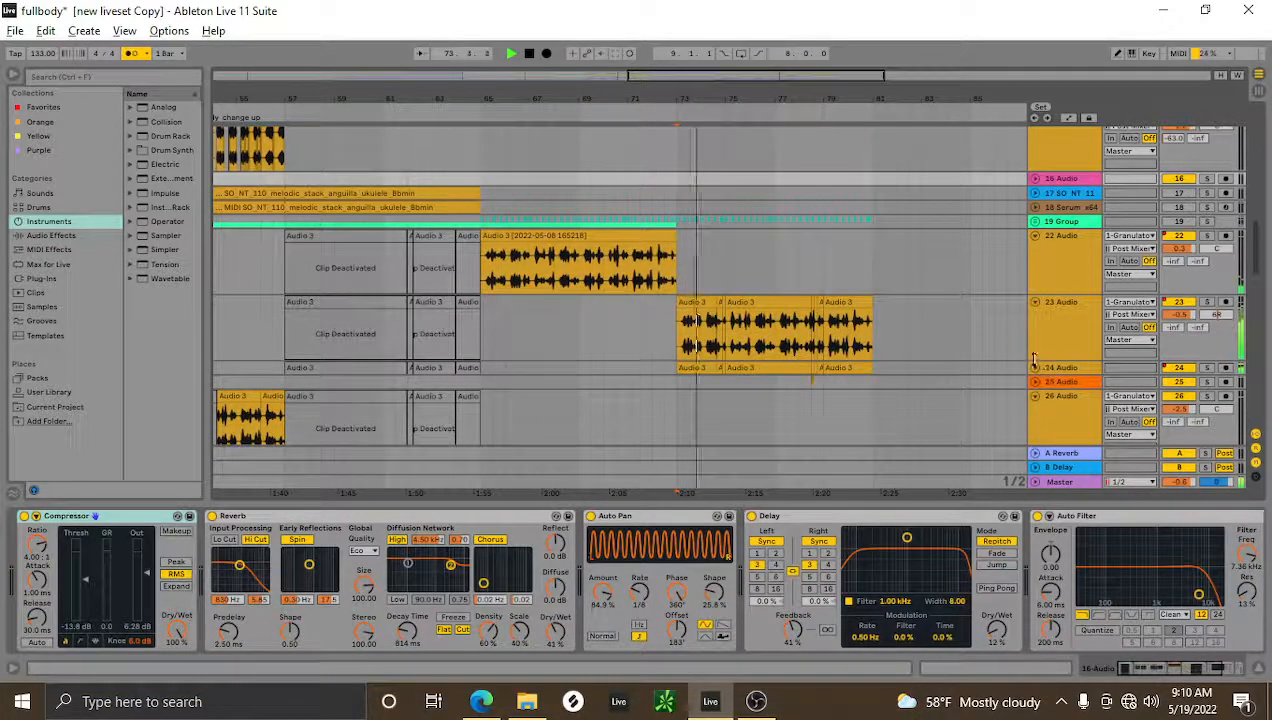
left_click(1036, 369)
key("space")
left_click(693, 302)
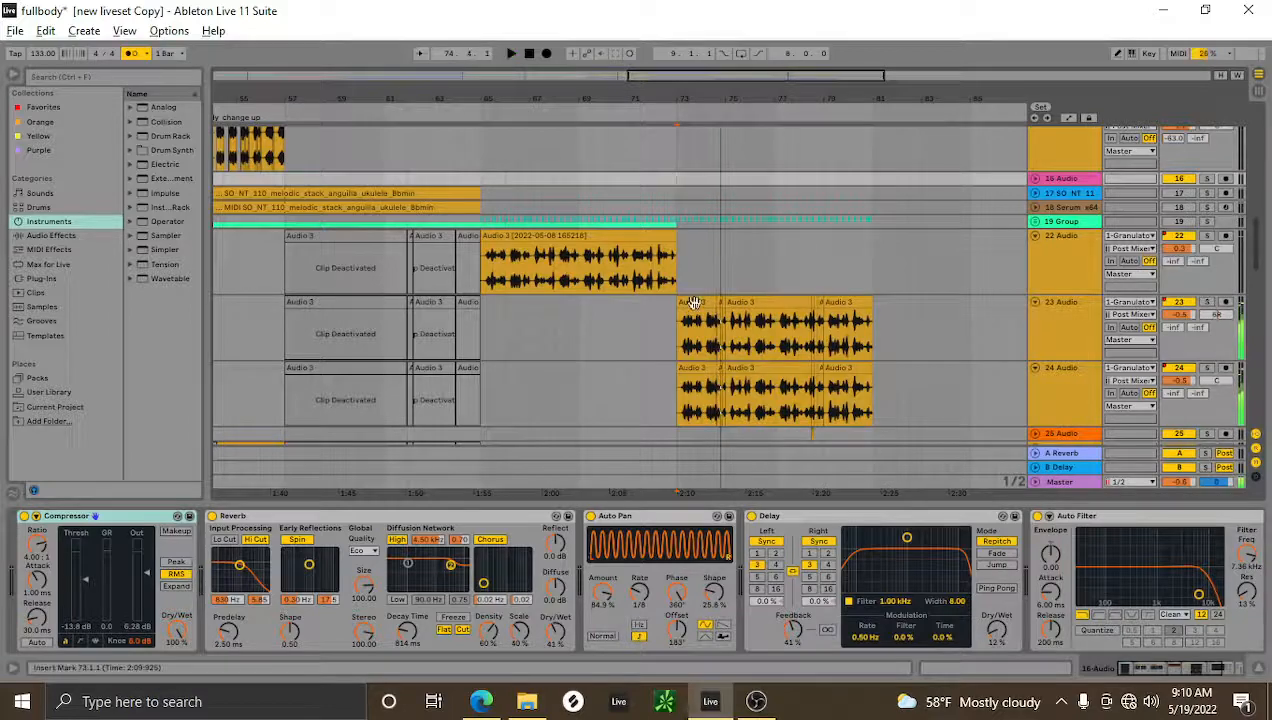
Show the full arrangement and hide the device view to compare the audio tracks' clips across the song's sections.
double_click(808, 99)
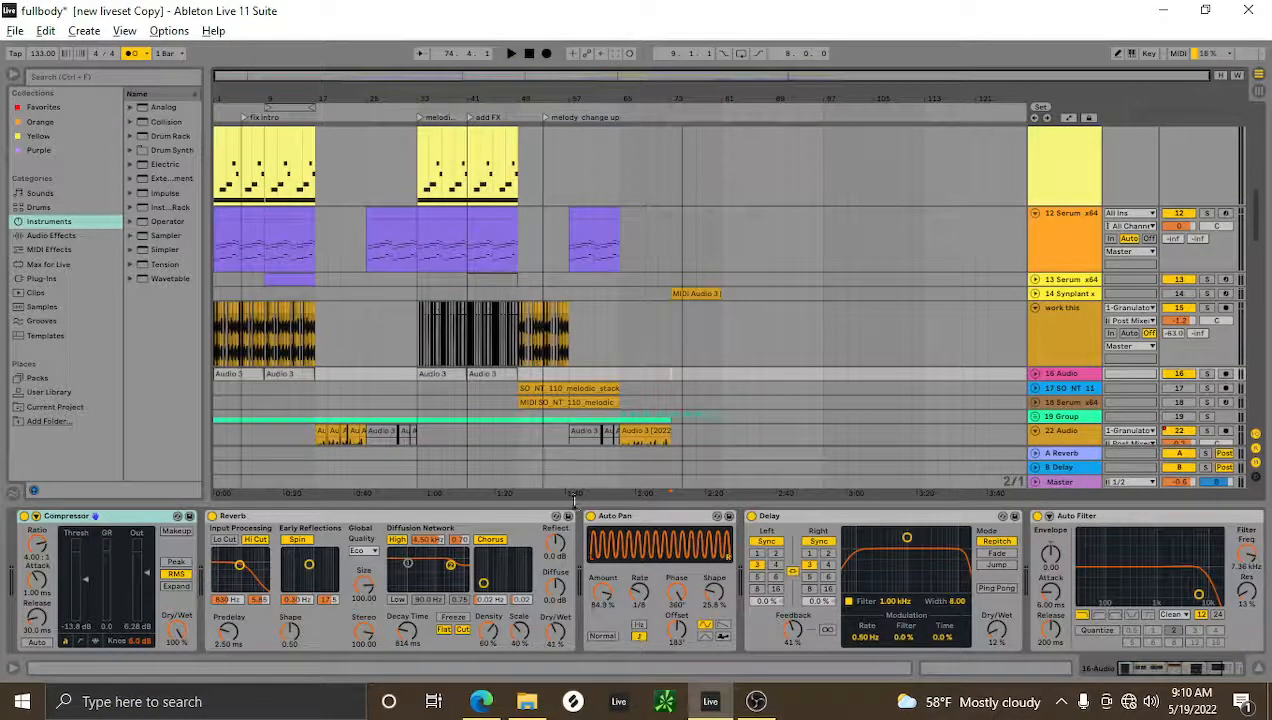
key("ctrl+alt+l")
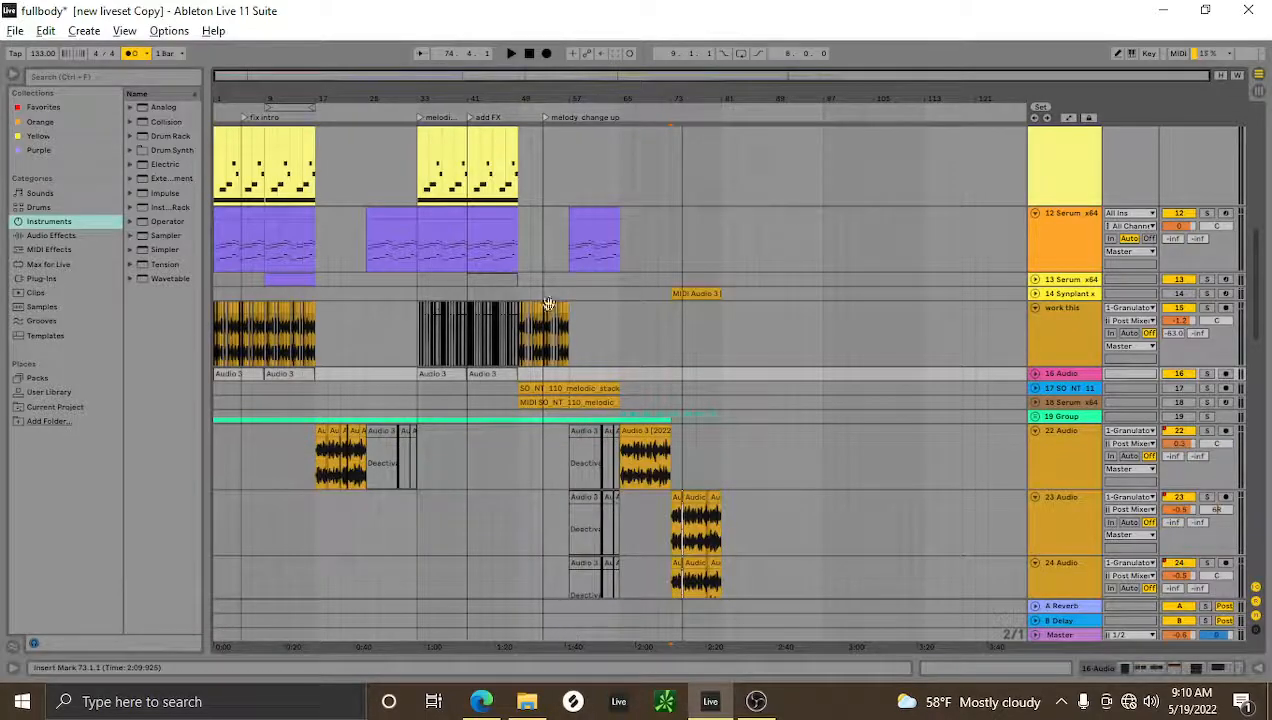
left_click_drag(445, 93, 498, 93)
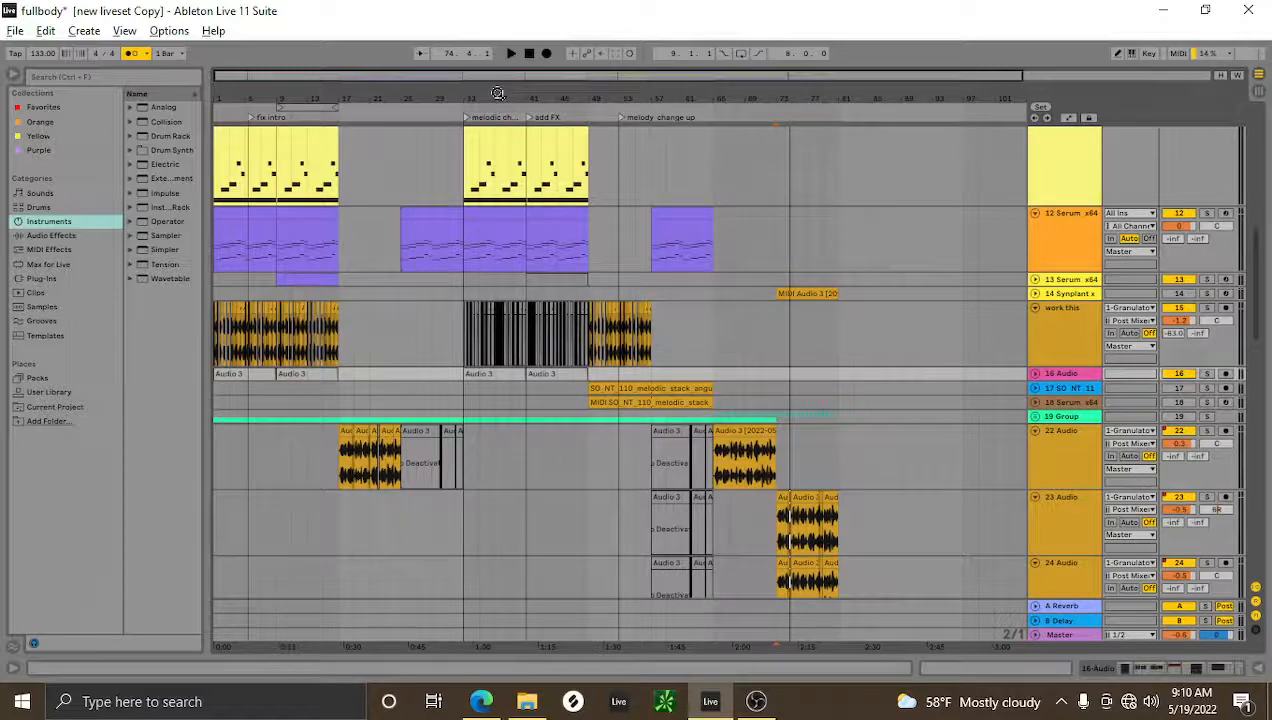